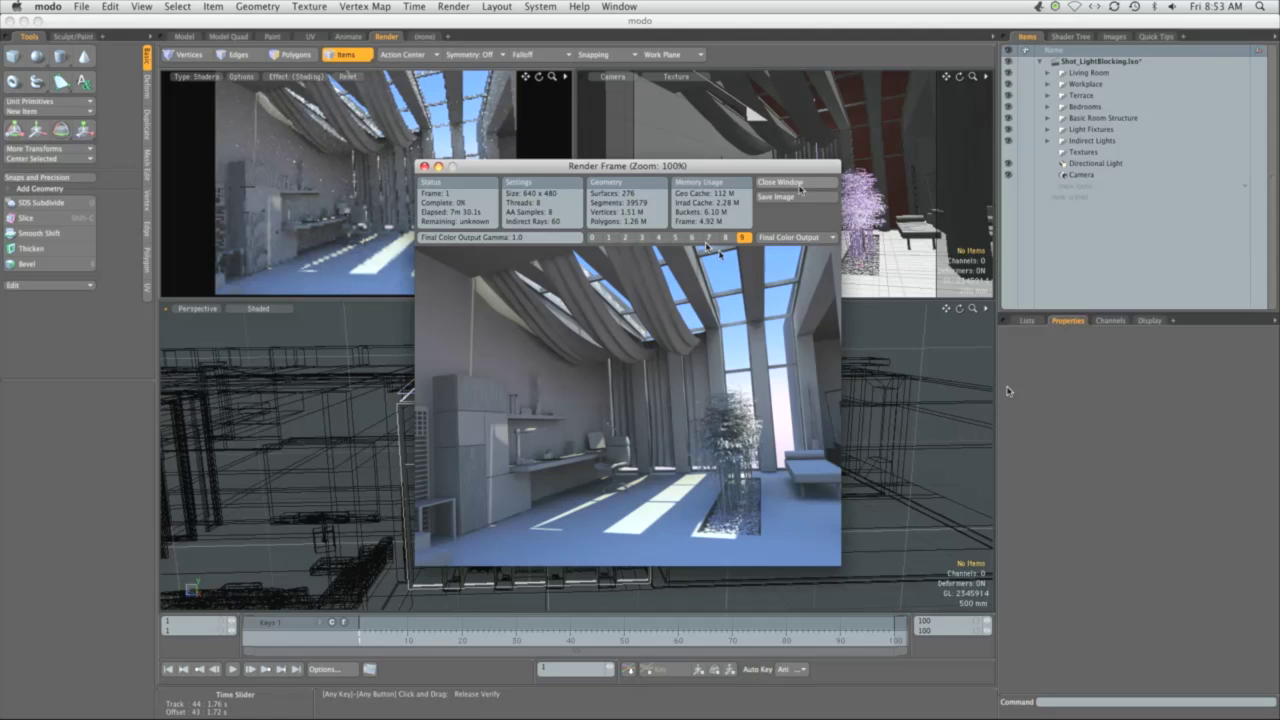
Close the Render Frame window to return to the Shot_LightBlocking scene viewports.
left_click(800, 182)
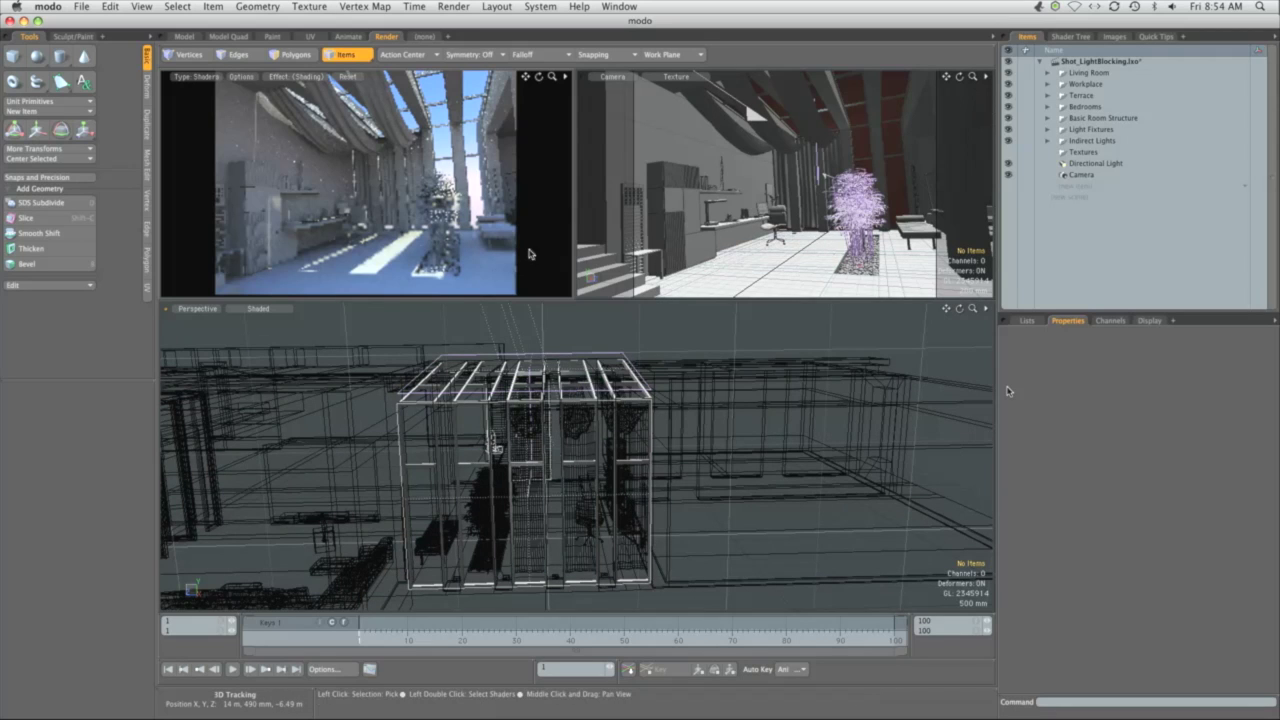
Hide the light fixtures, indirect lights, textures and the ten workplace items from Ornamental Chair to Drapes.
left_click_drag(1007, 152, 1010, 128)
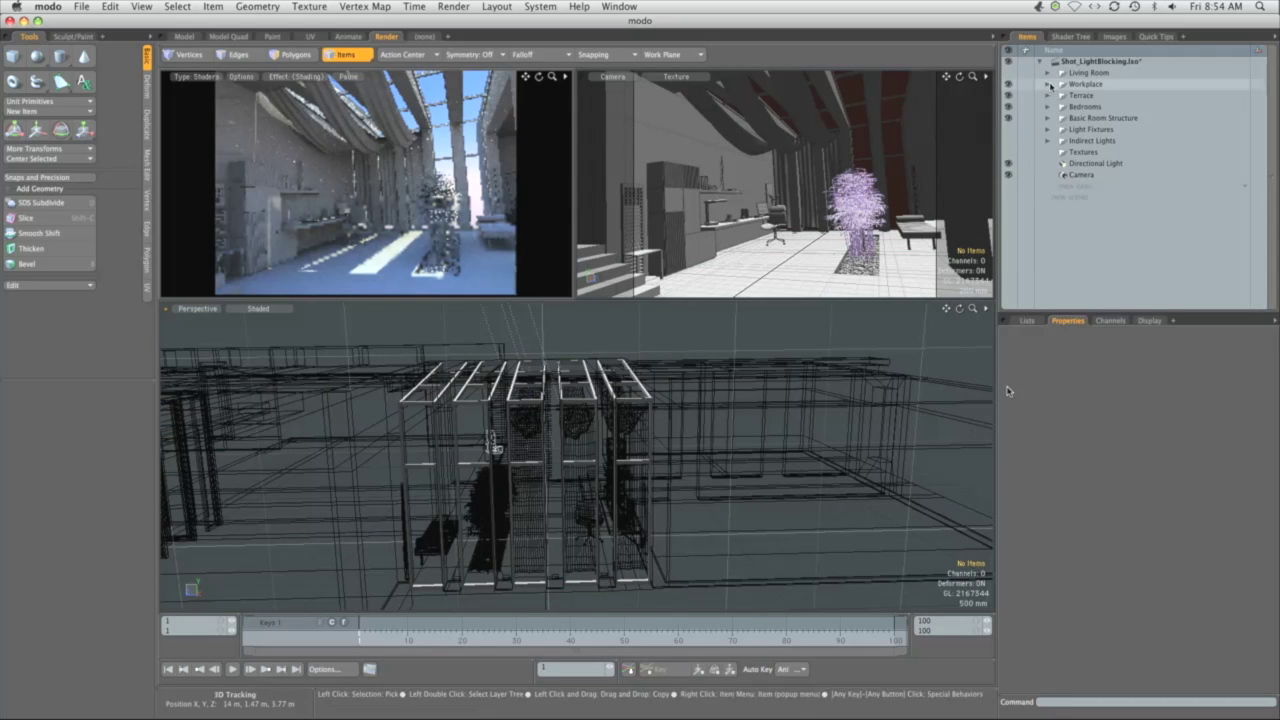
left_click(1047, 84)
scroll(1014, 75, "down", 1)
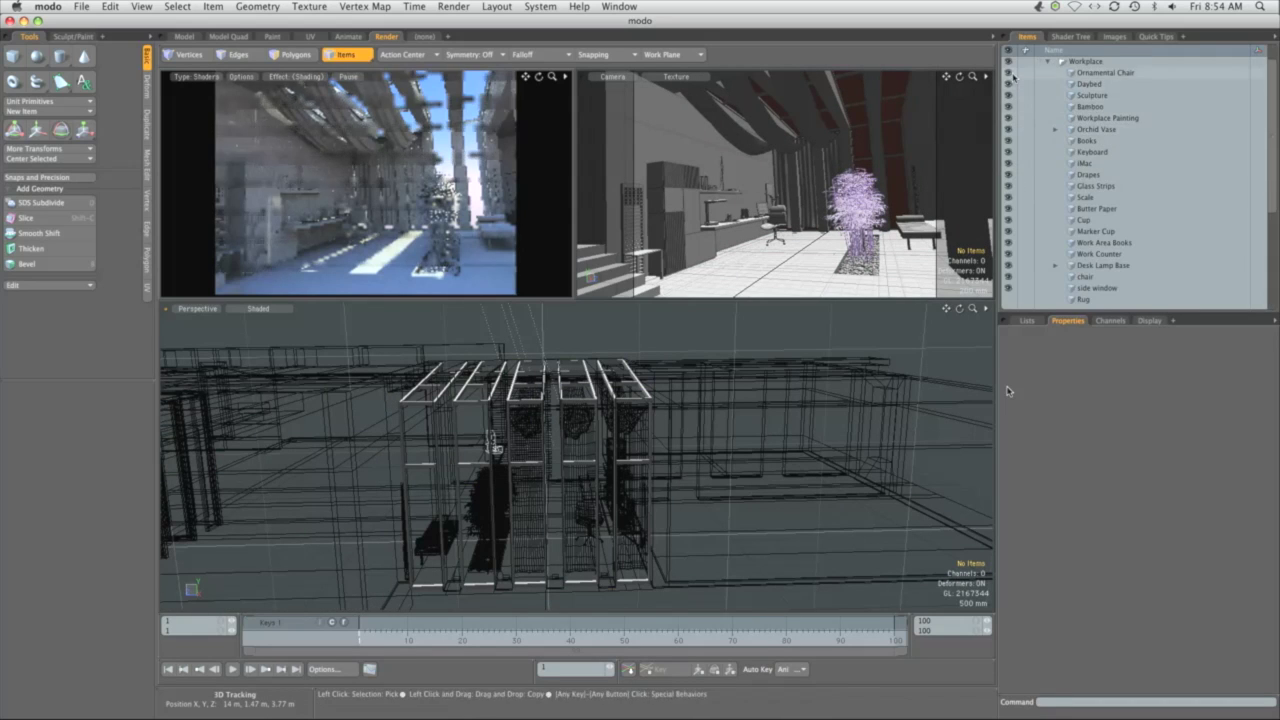
left_click(1090, 73)
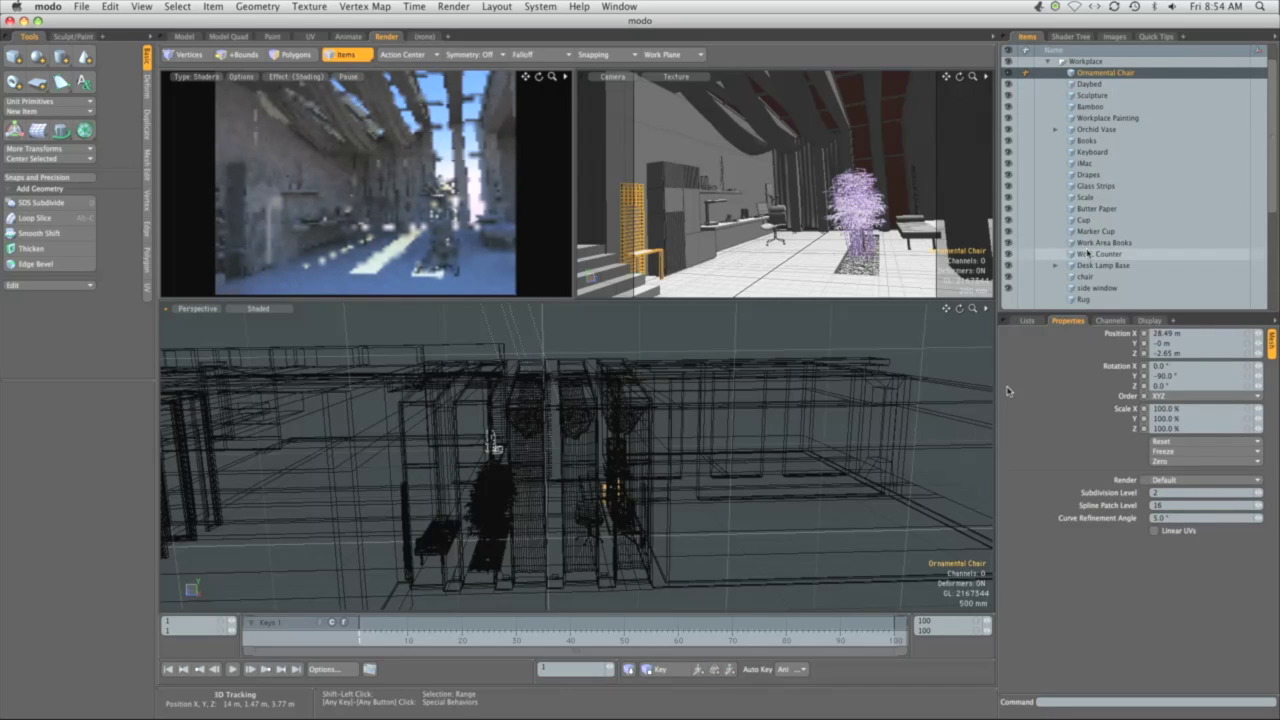
left_click(1088, 175, "shift")
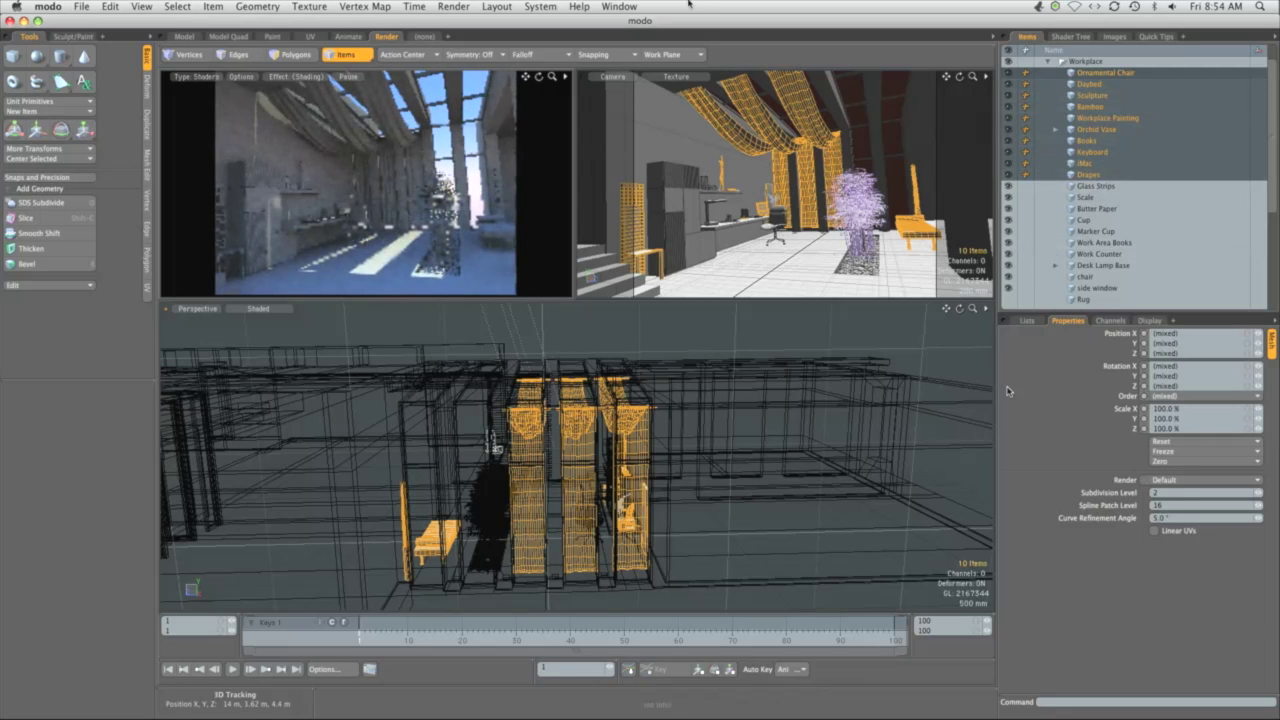
key("h")
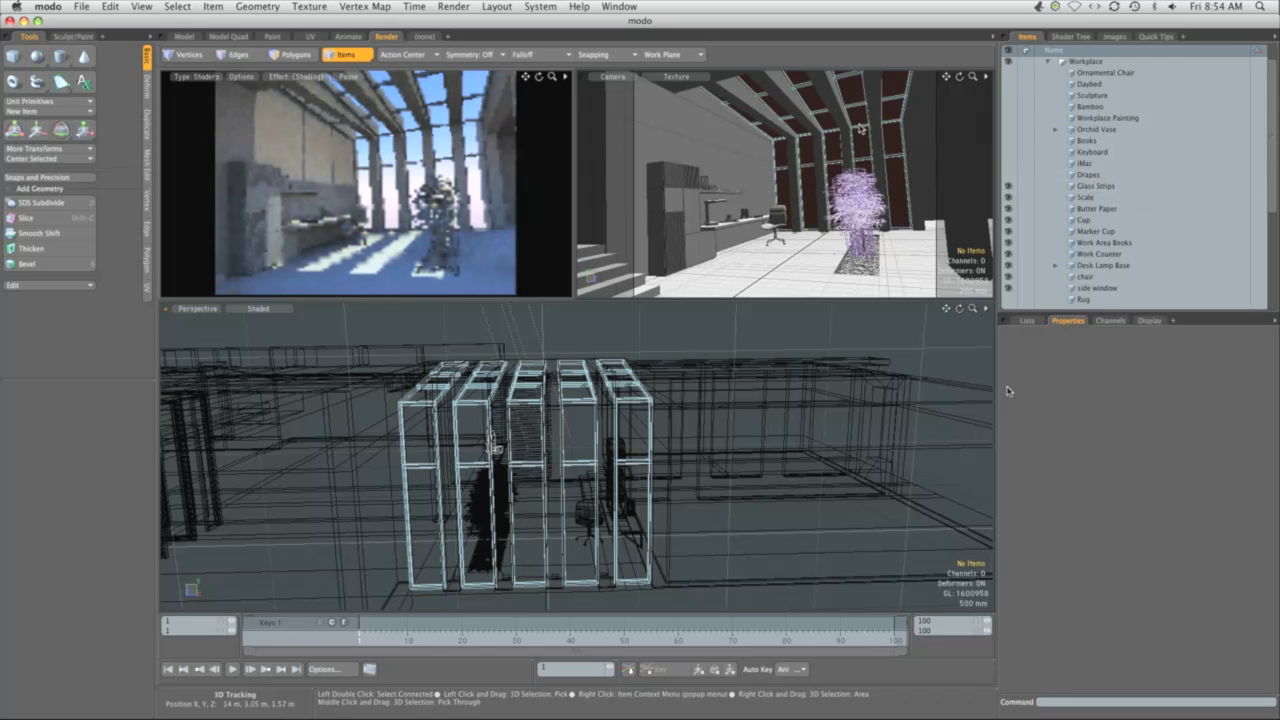
Hide the five workplace items from Scale to Work Area Books.
left_click(1090, 200)
scroll(1170, 215, "down", 3)
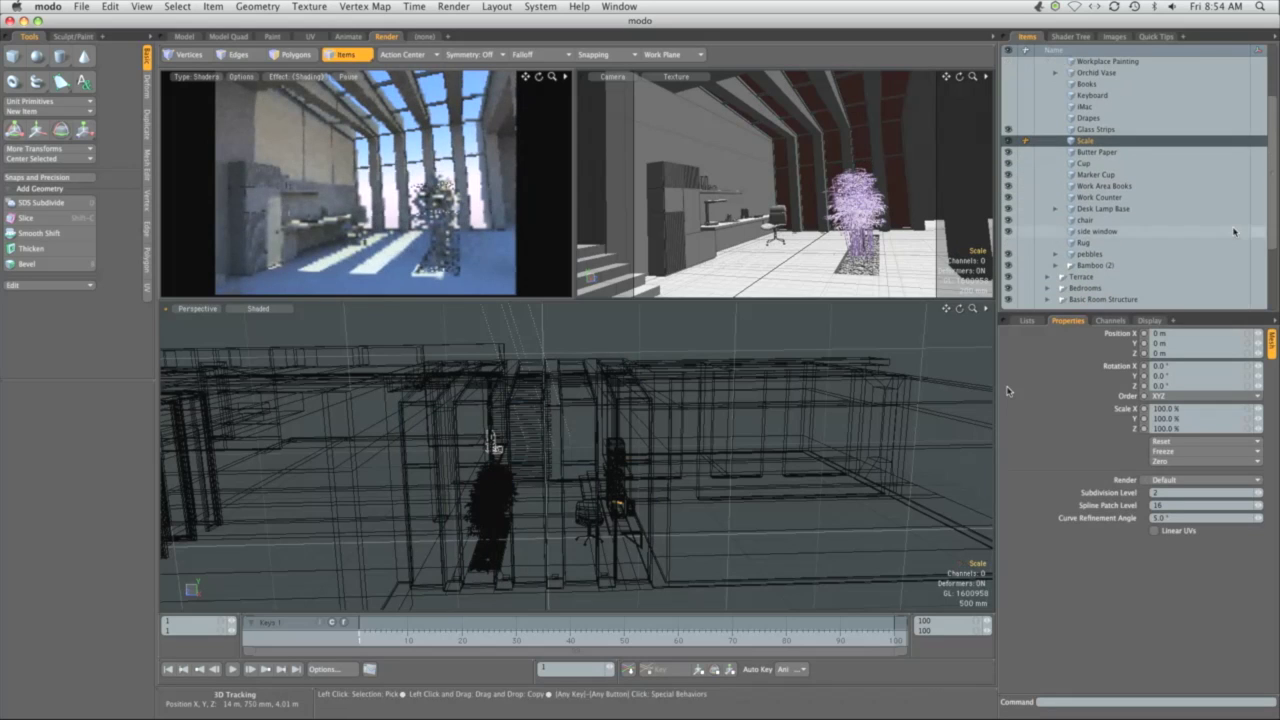
left_click(1100, 186, "shift")
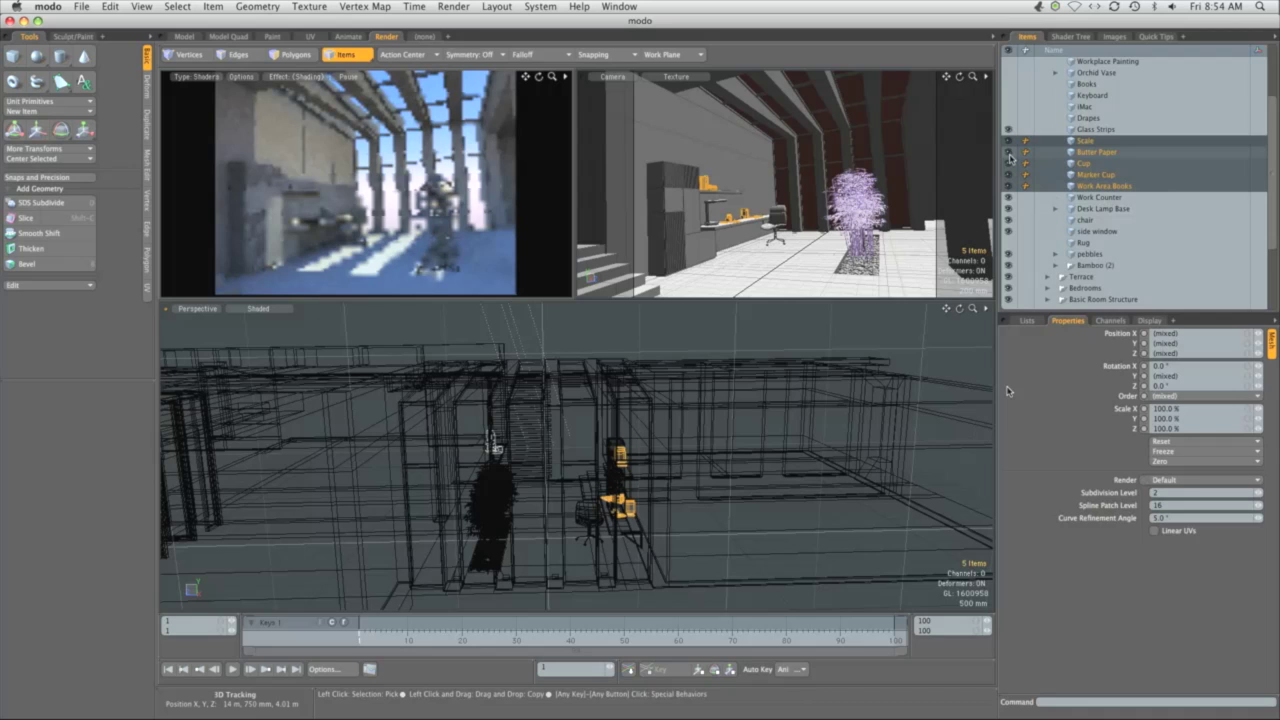
left_click(1009, 155)
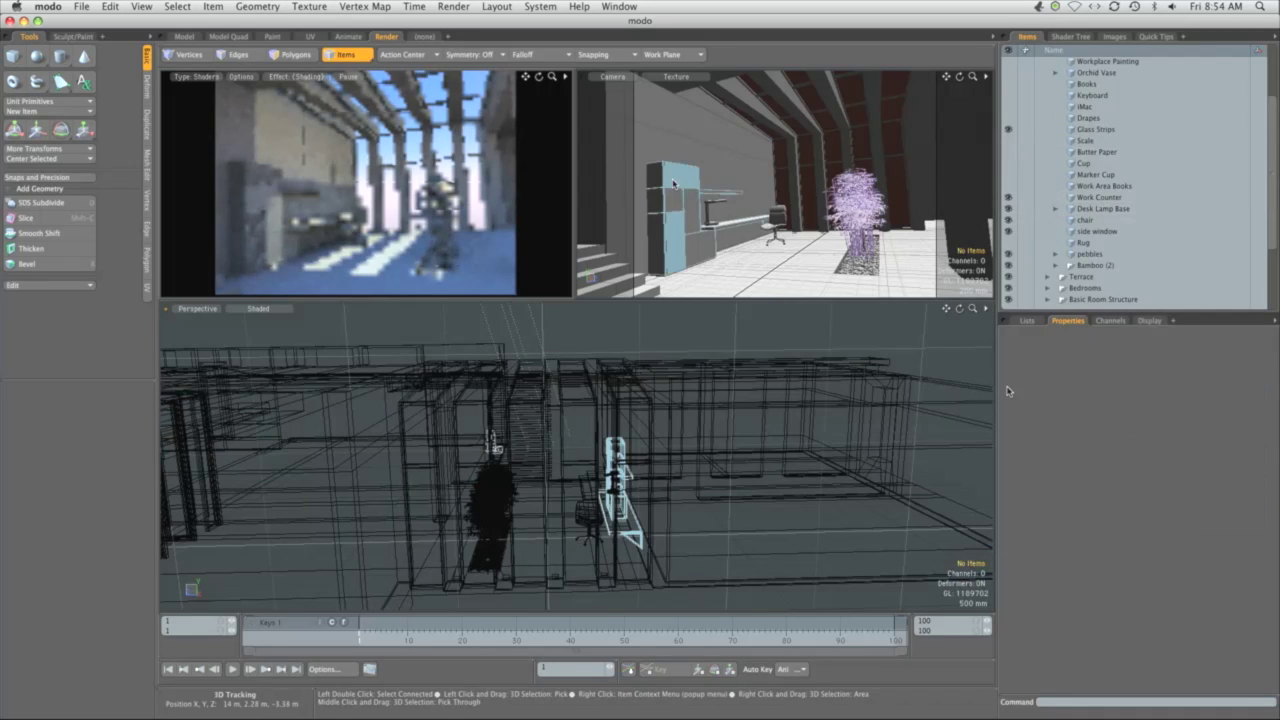
Keep the Work Counter visible and hide the pebbles and the bamboo tree.
left_click(673, 196)
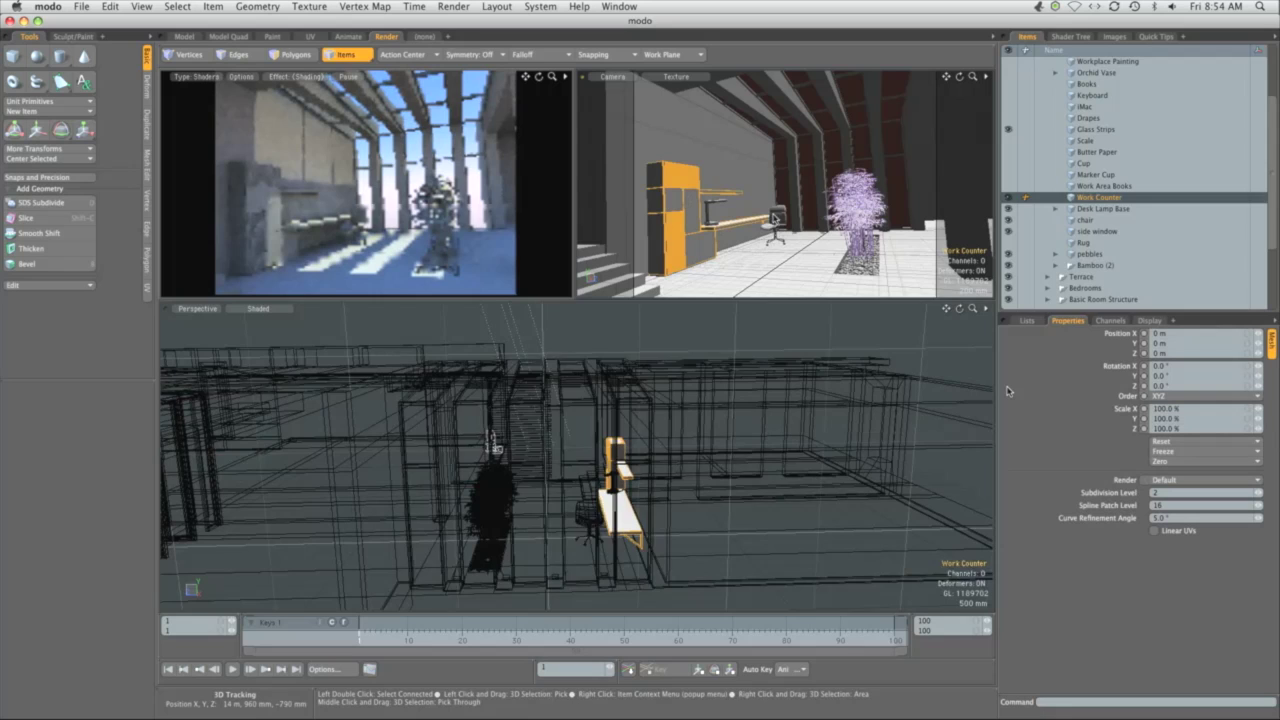
left_click(1007, 254)
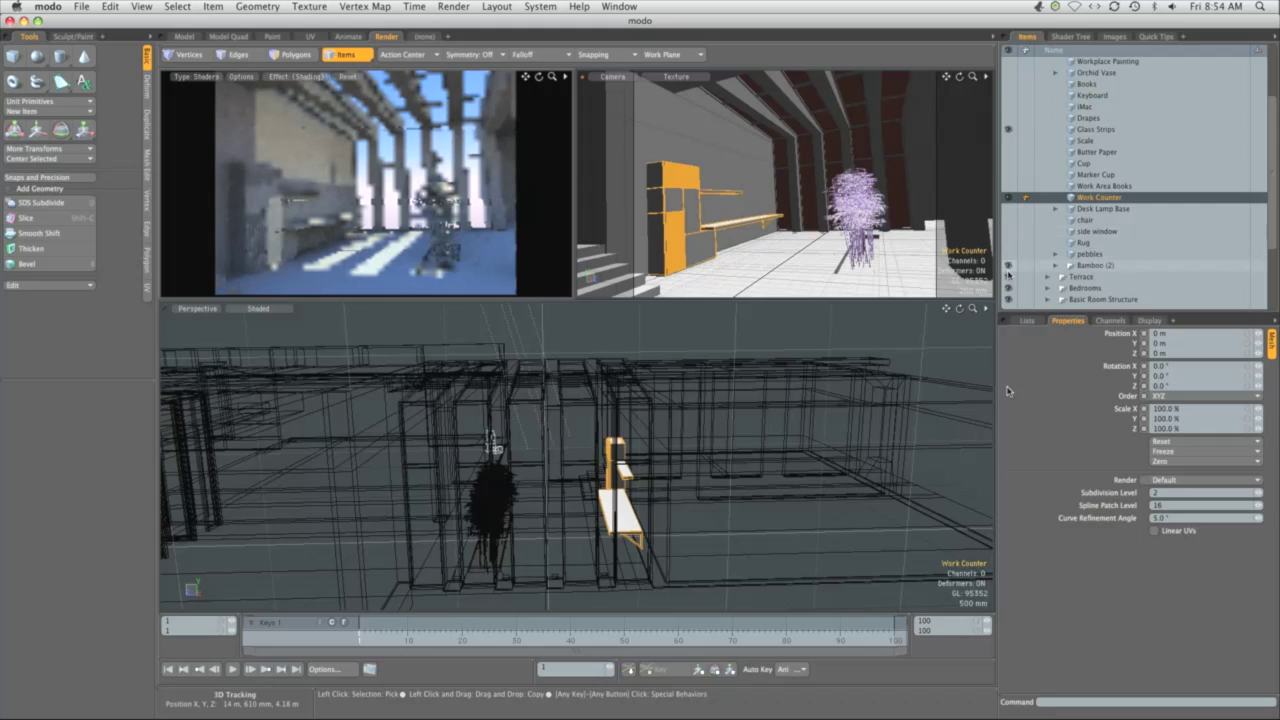
left_click(1008, 265)
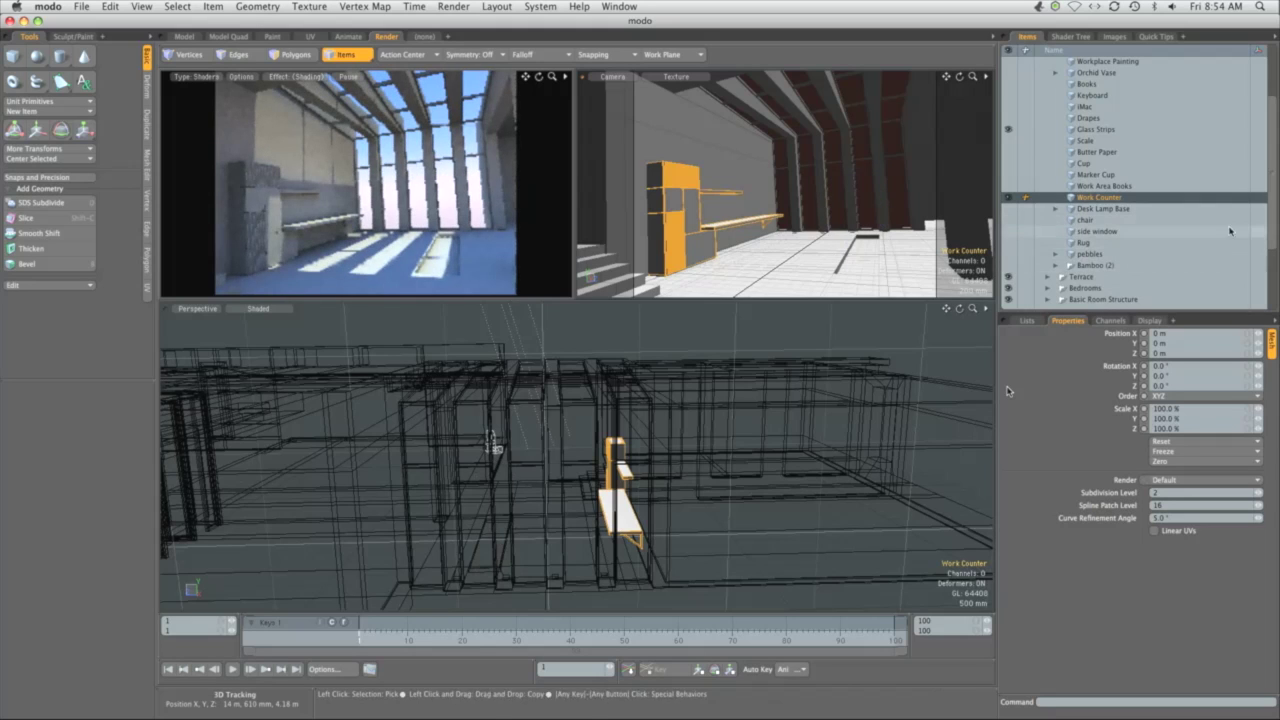
scroll(1130, 105, "up", 3)
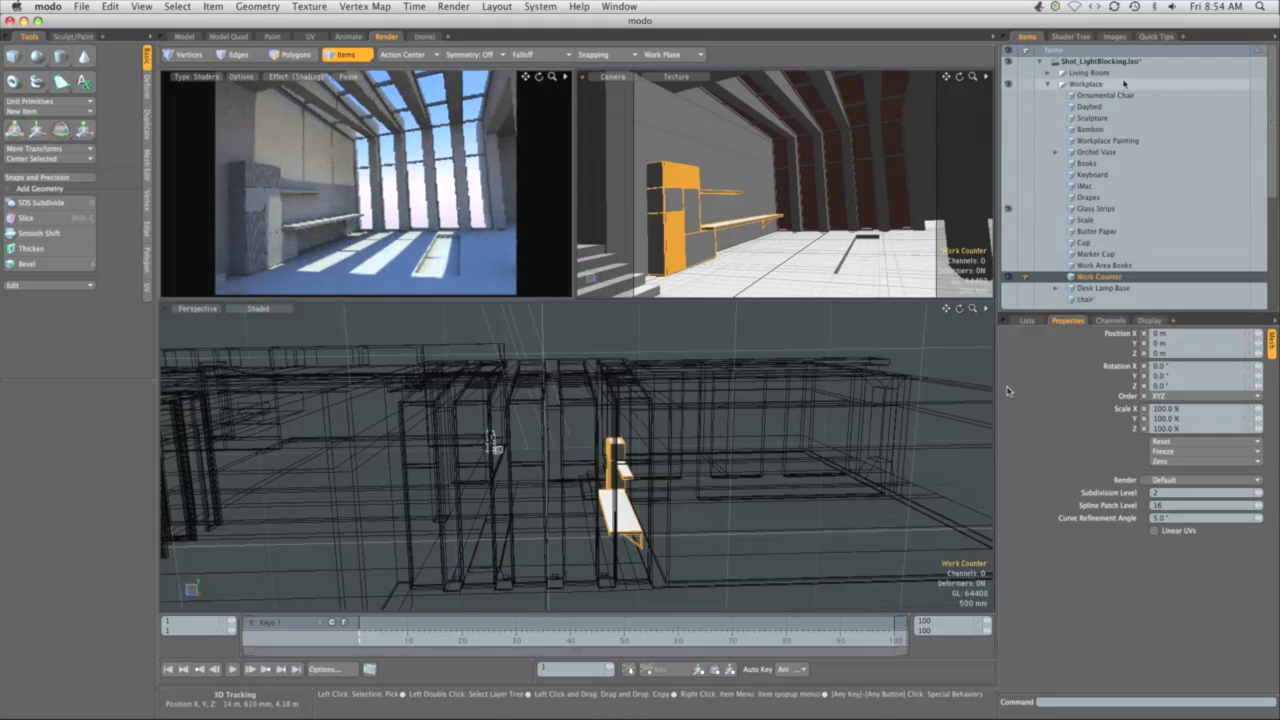
Move Matr: floor above Clay Material in the Shader Tree so the floor material takes priority.
left_click(1050, 85)
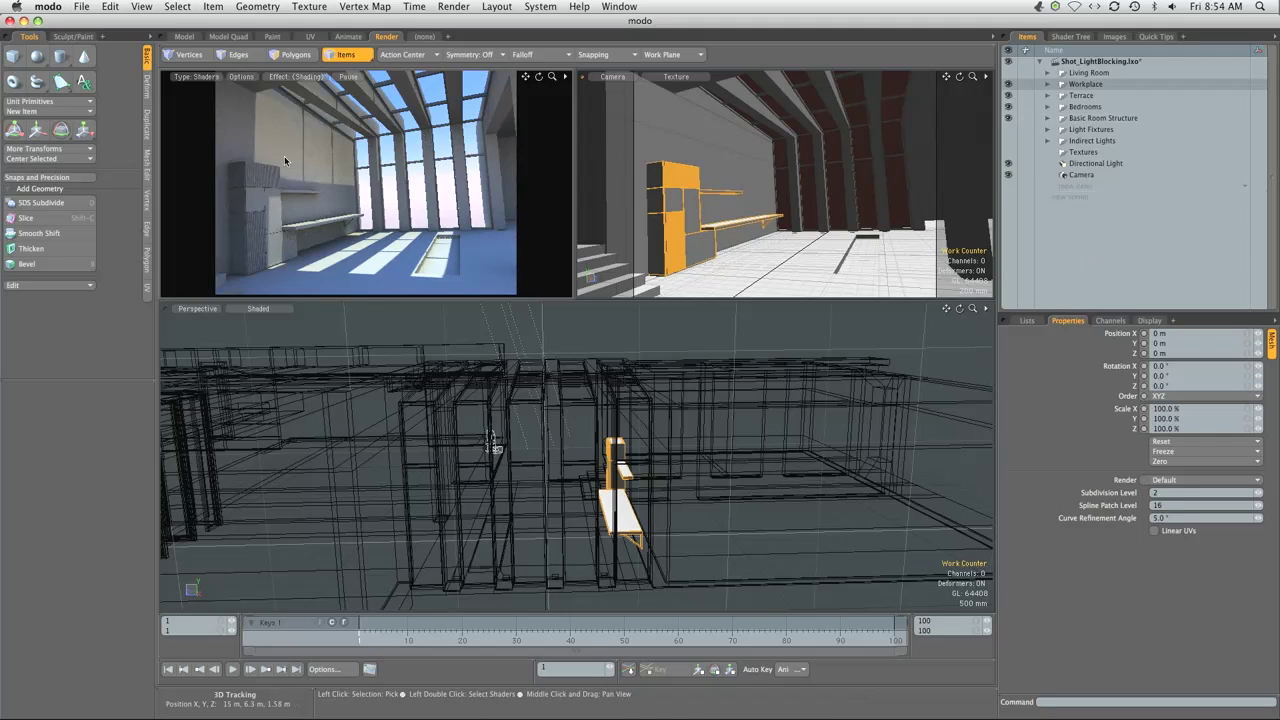
left_click(820, 262)
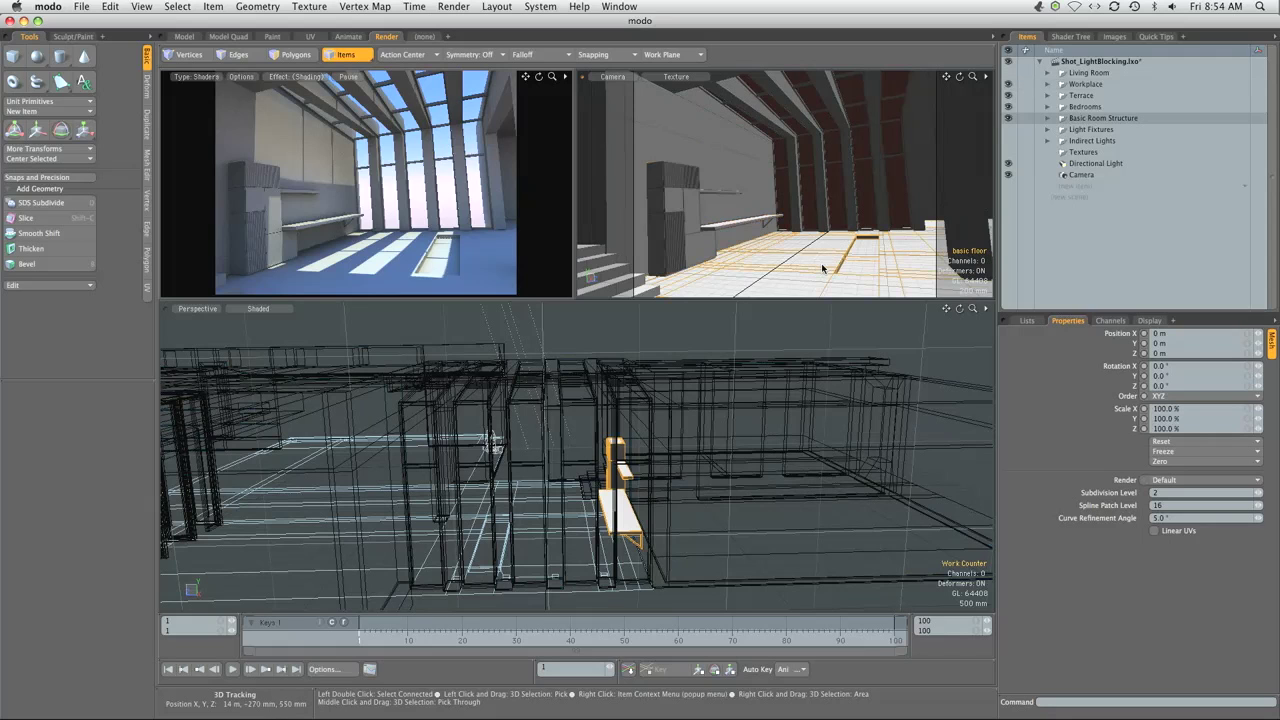
left_click(1066, 37)
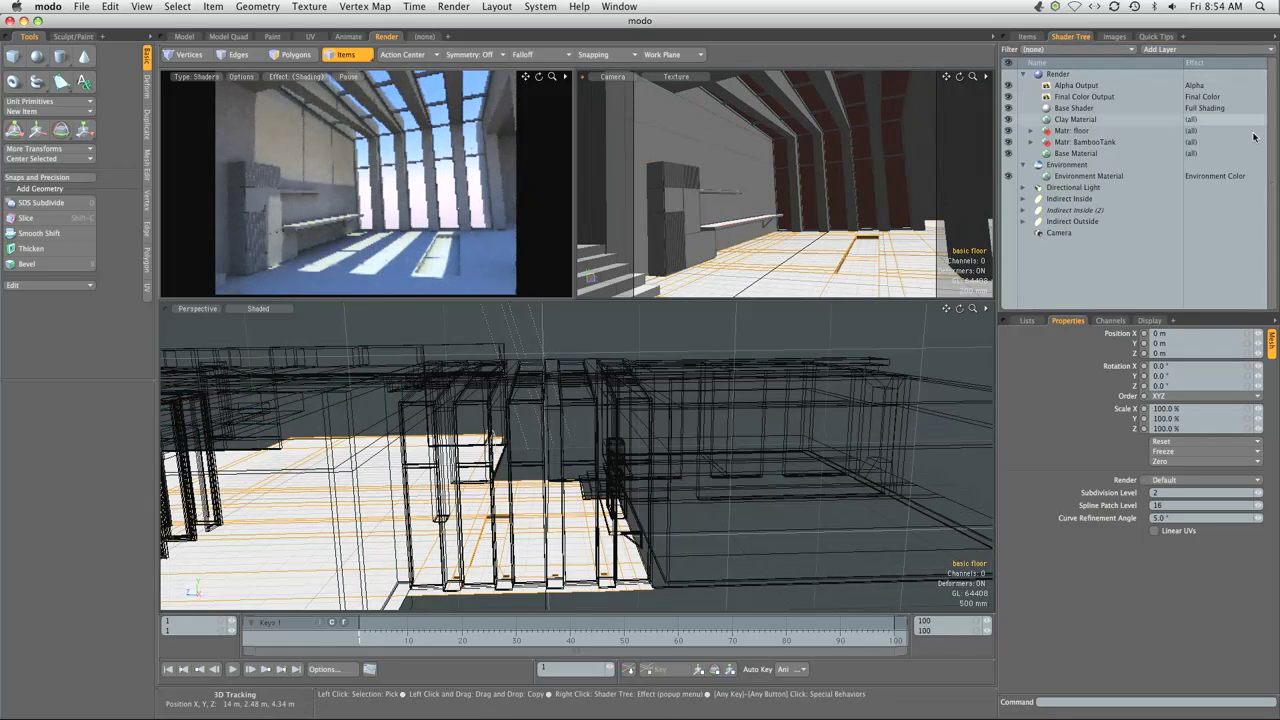
left_click(1057, 48)
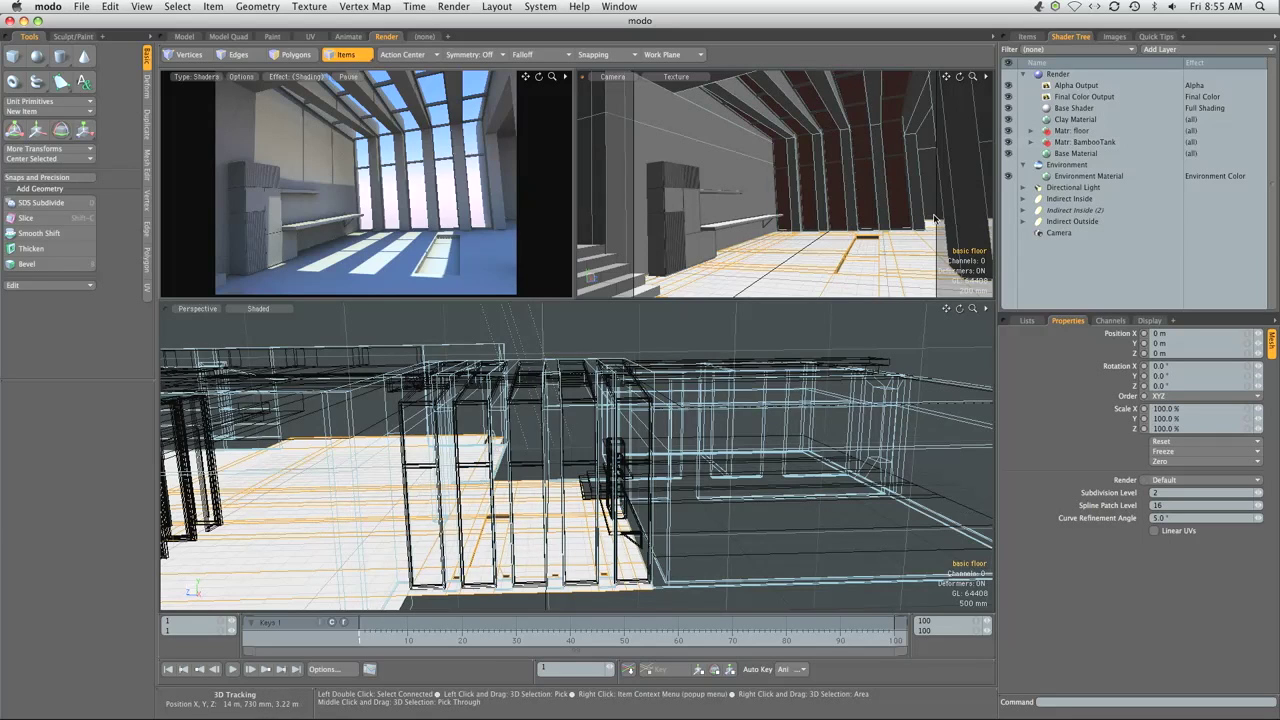
left_click(1074, 131)
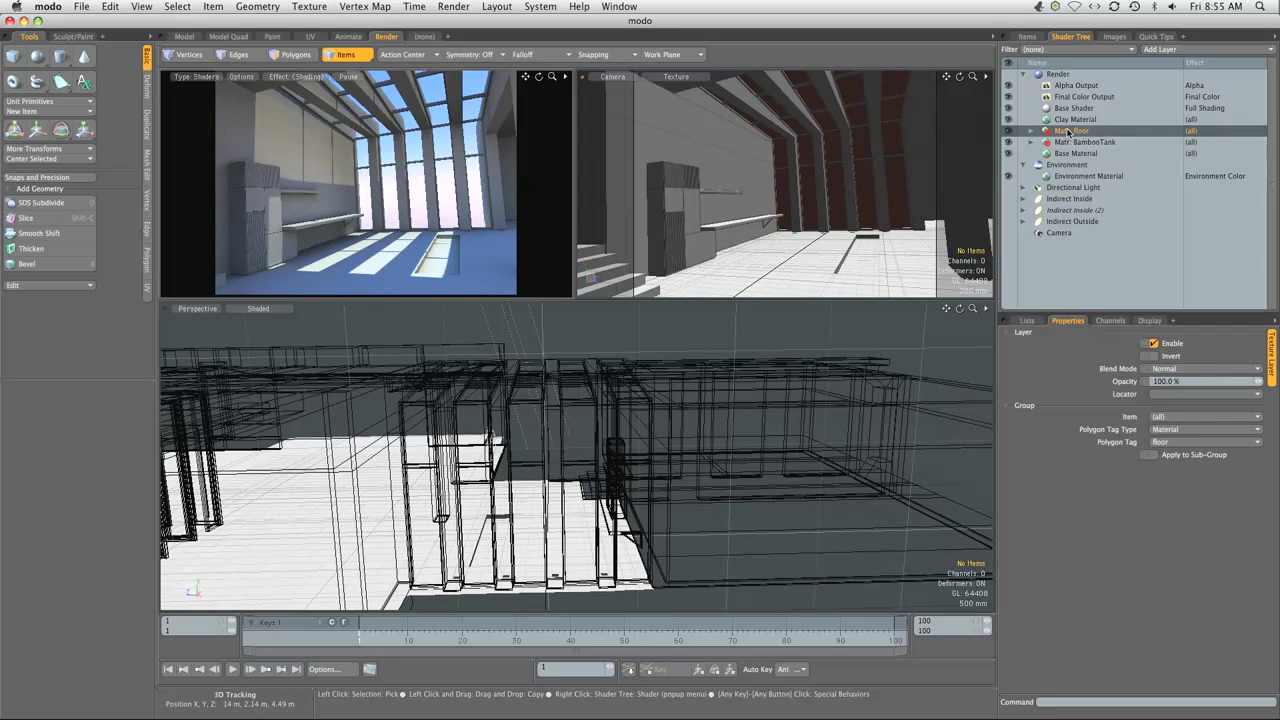
mouse_move(1068, 131)
left_mouse_down()
mouse_move(1067, 114)
mouse_move(1050, 128)
mouse_move(1062, 103)
mouse_move(1062, 128)
mouse_move(1076, 132)
mouse_move(1050, 107)
mouse_move(1073, 113)
mouse_move(1050, 146)
left_mouse_up()
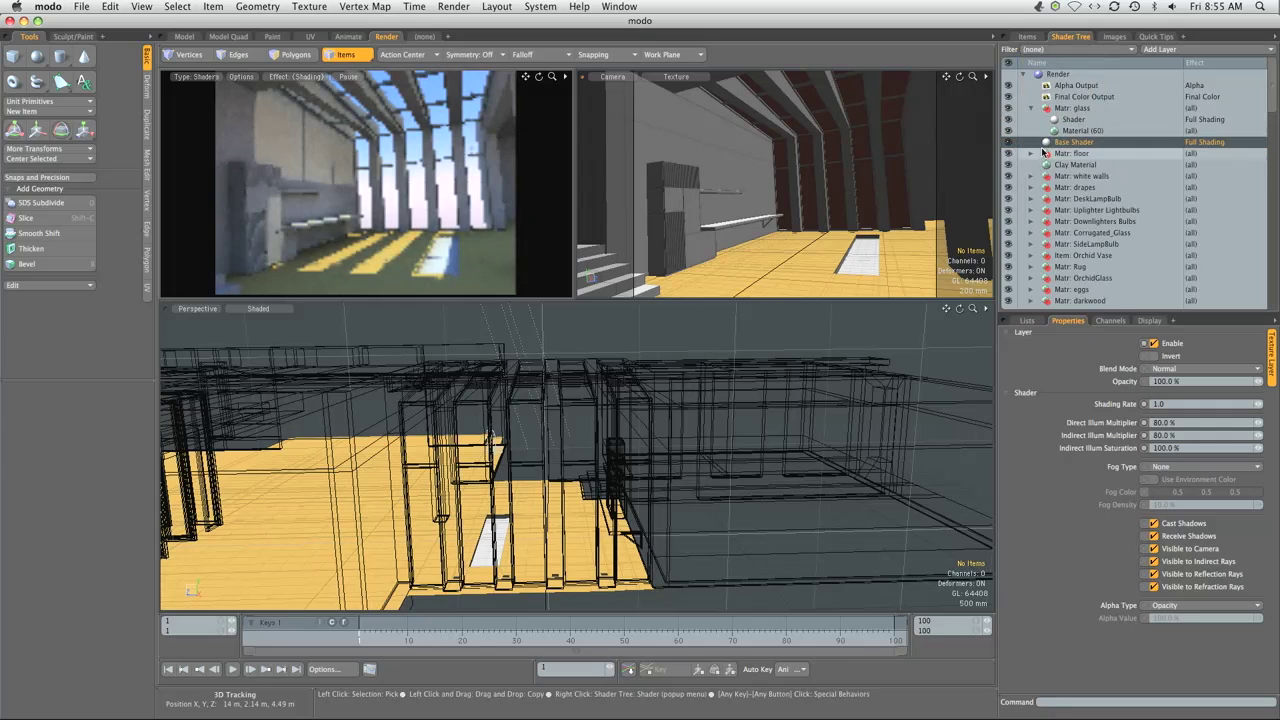
key("super+z")
key("super+z")
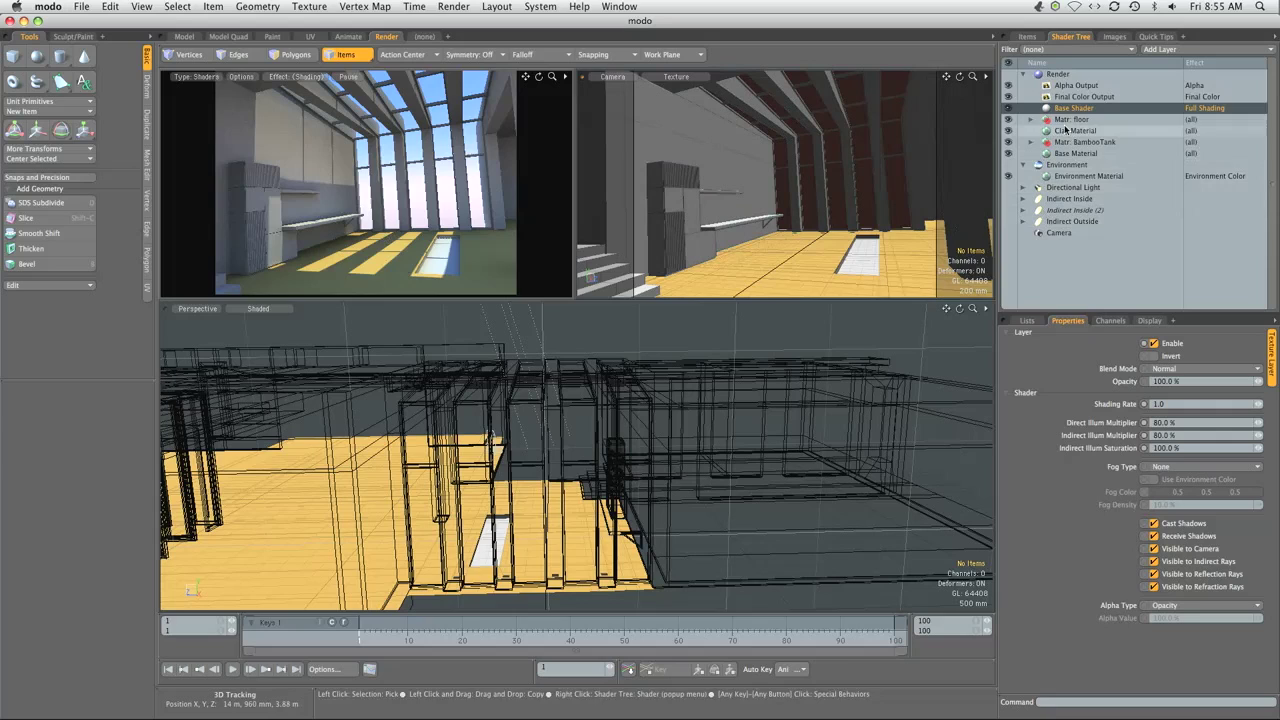
Add an image map layer to the floor's Material layer and start loading an image.
left_click(1030, 120)
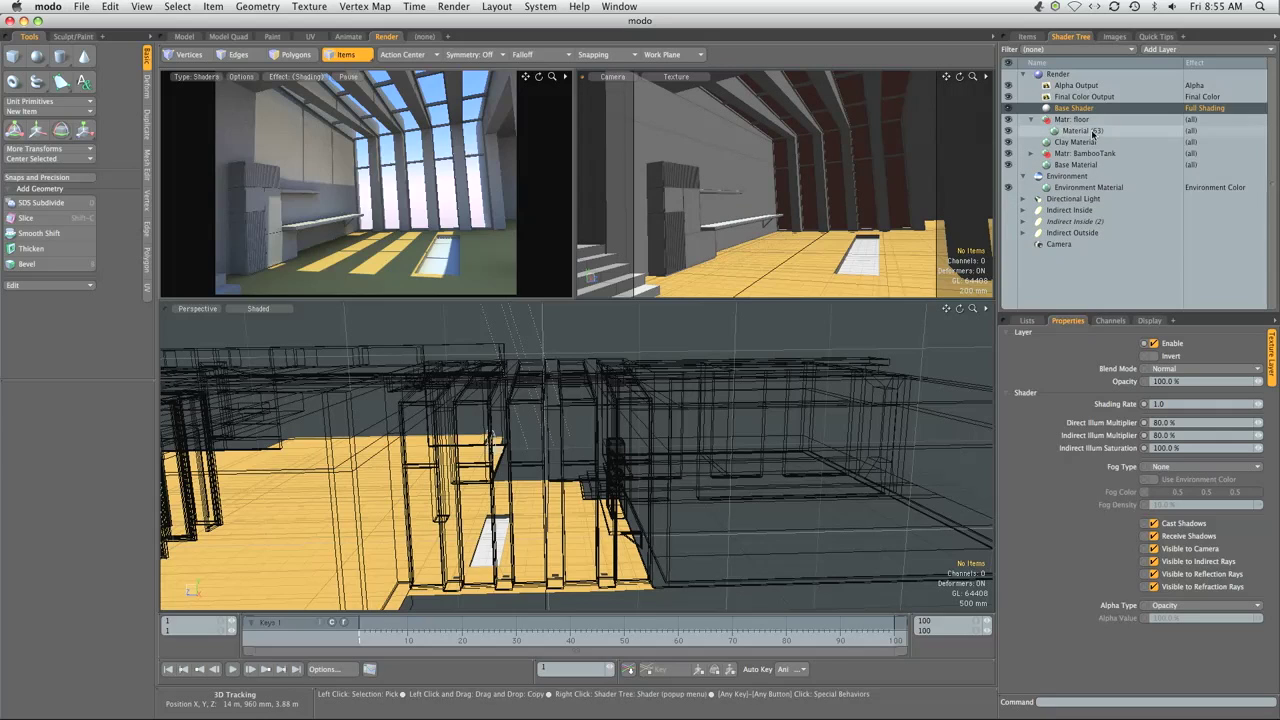
left_click(1076, 133)
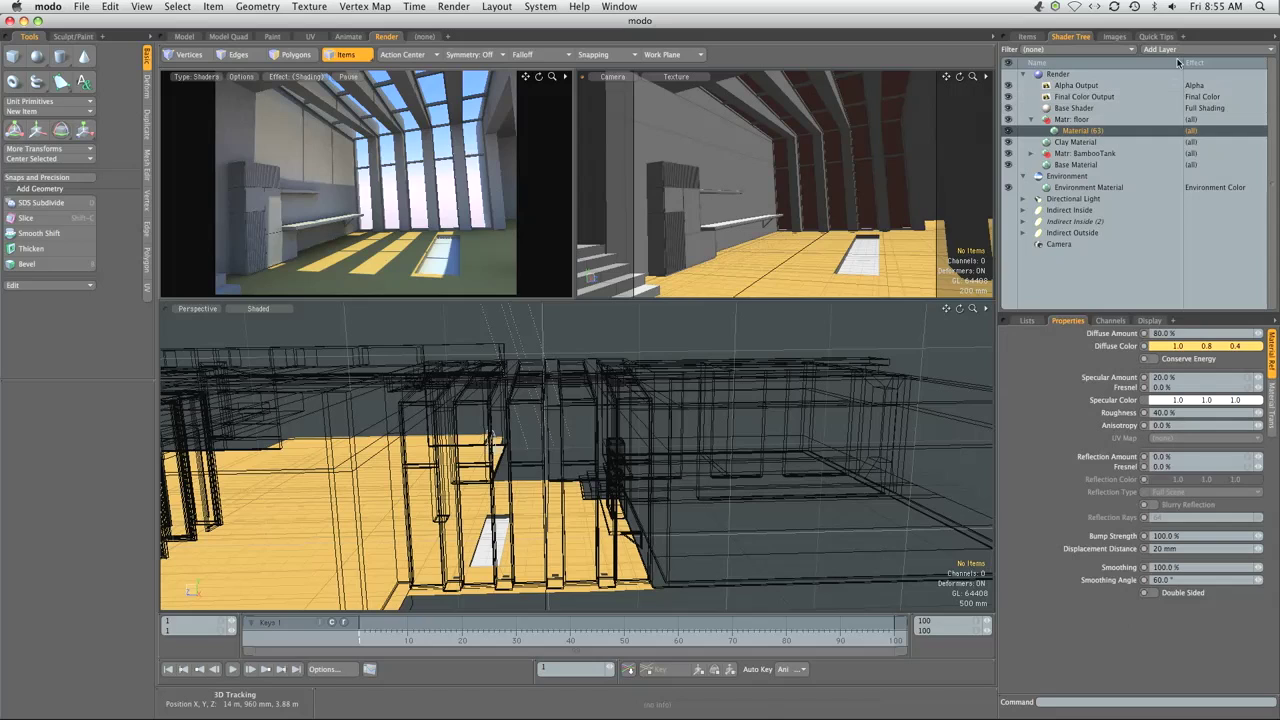
left_click(1180, 52)
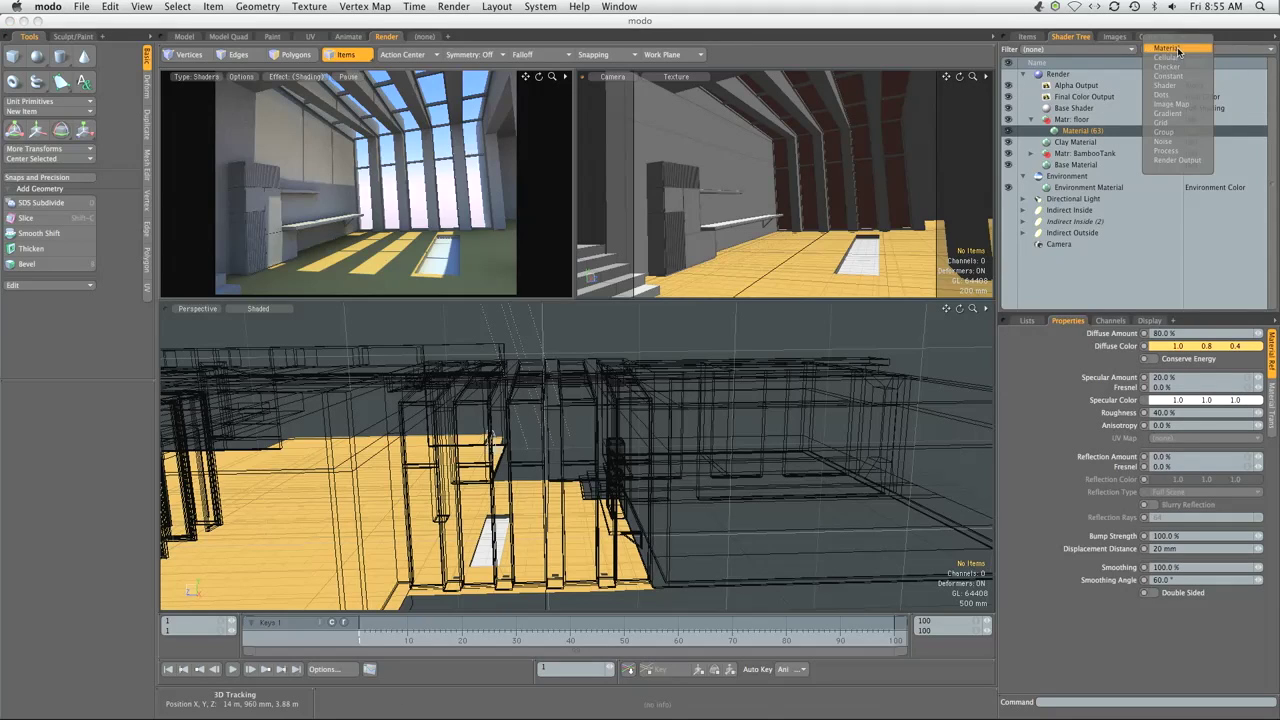
left_click(1178, 105)
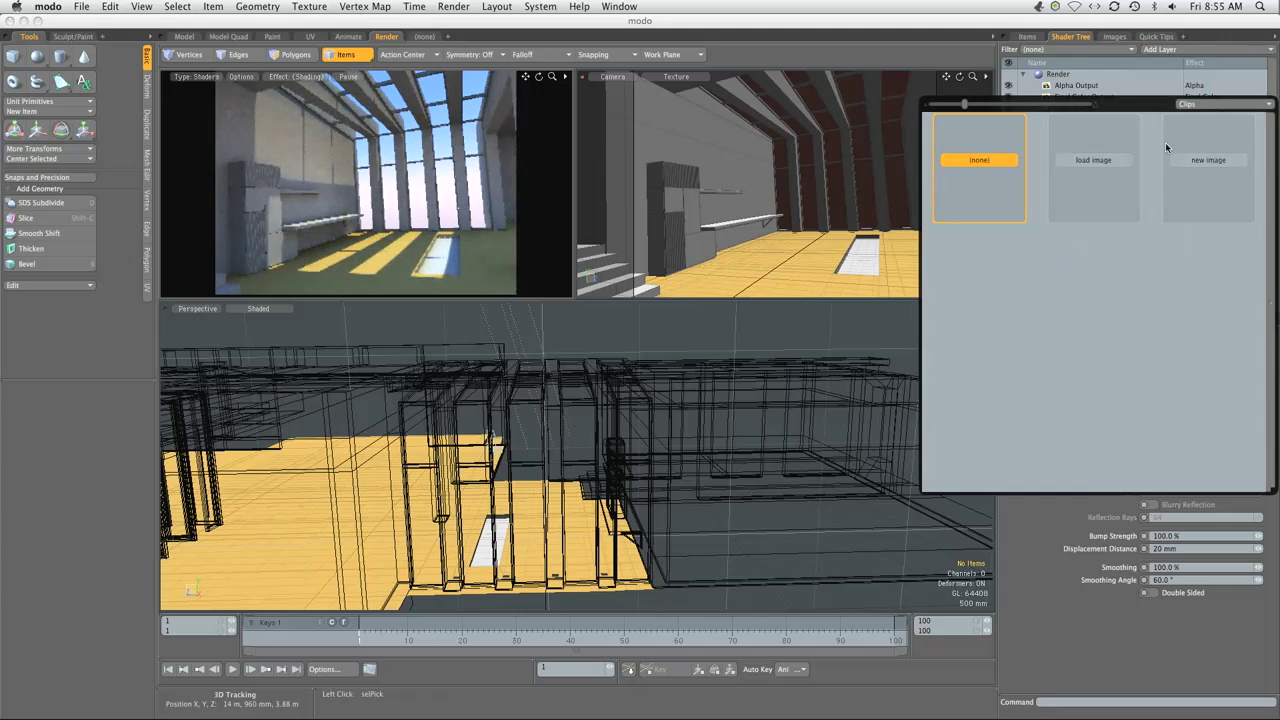
left_click(1081, 163)
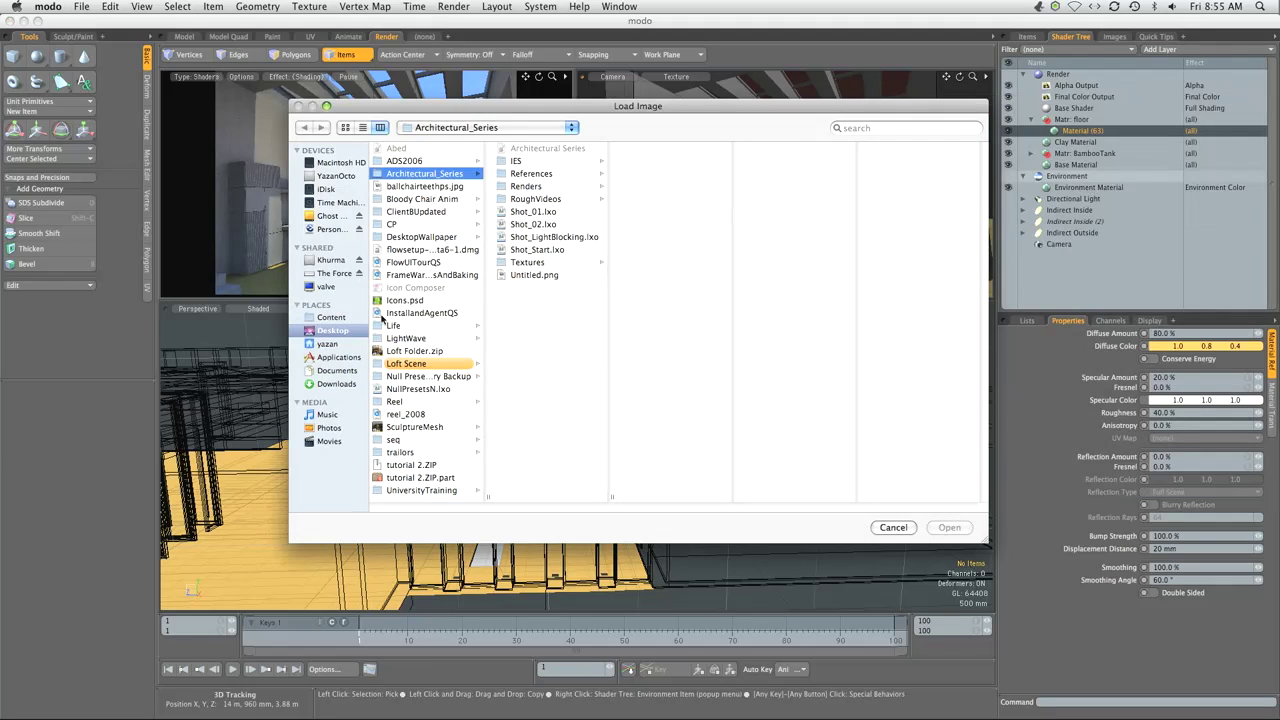
Browse to Images > PH_Textures > Wood and load wood_02_bump.JPG.
left_click(331, 317)
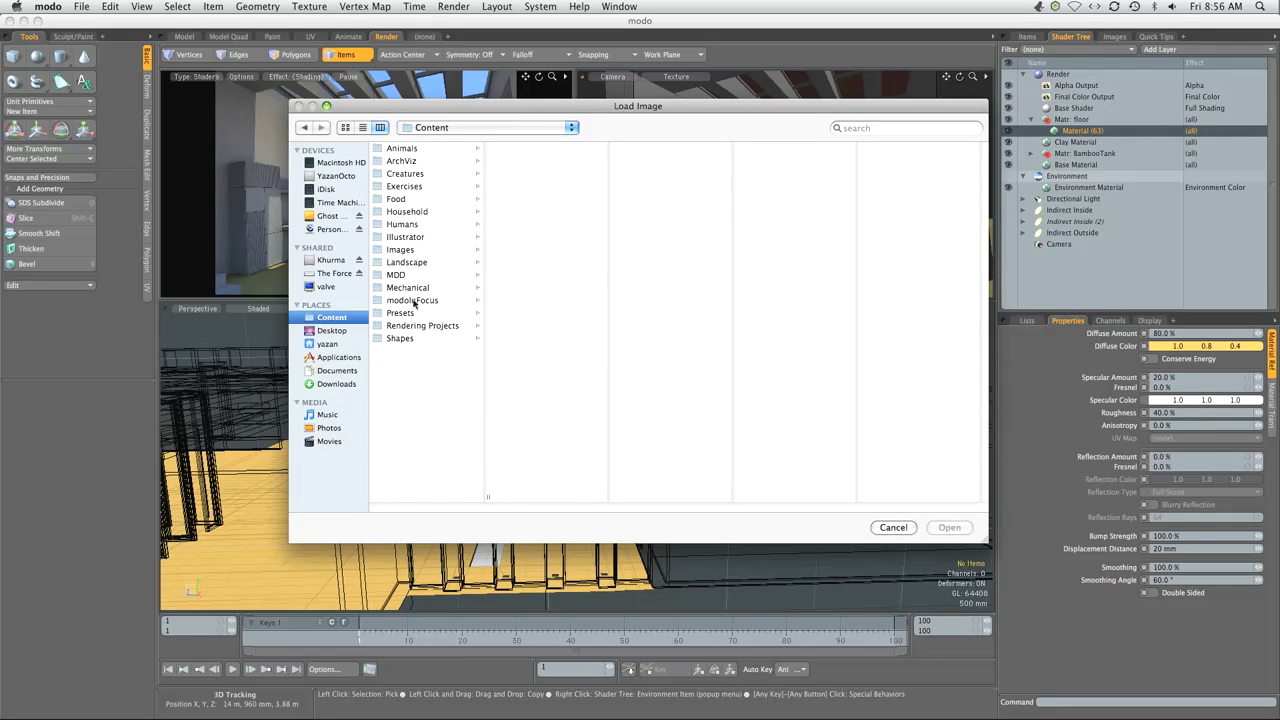
left_click(463, 131)
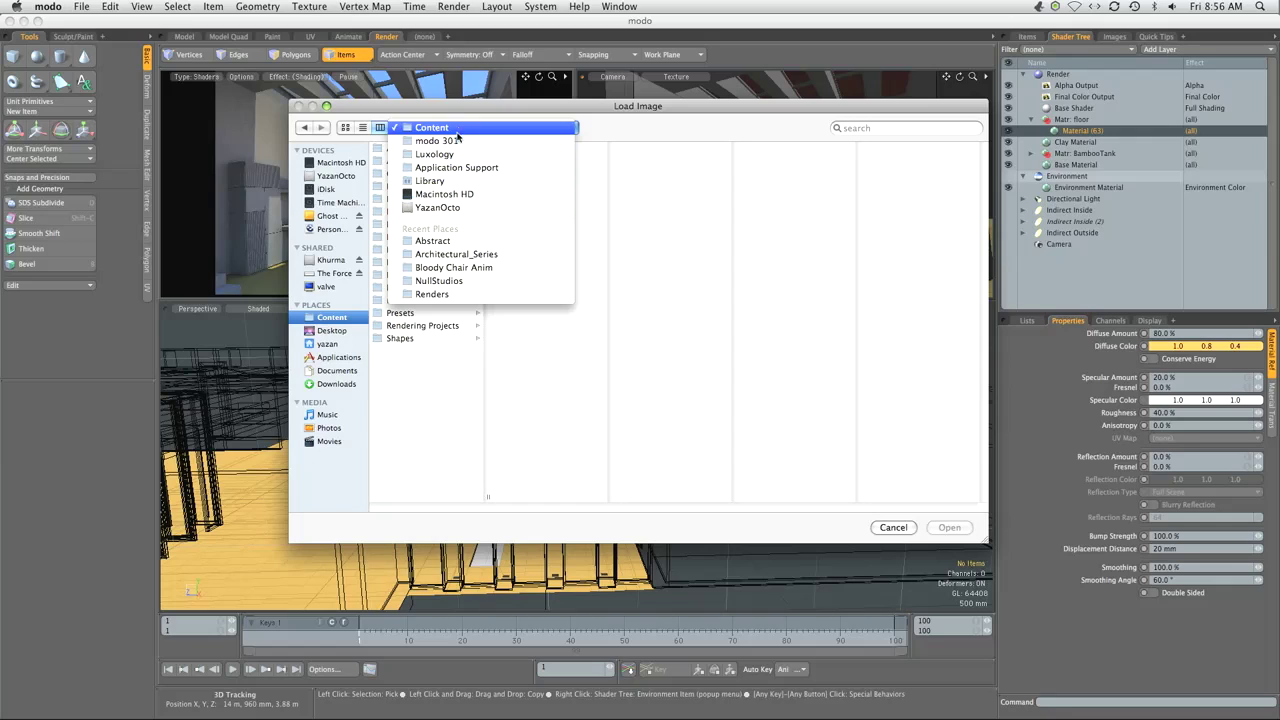
left_click(463, 360)
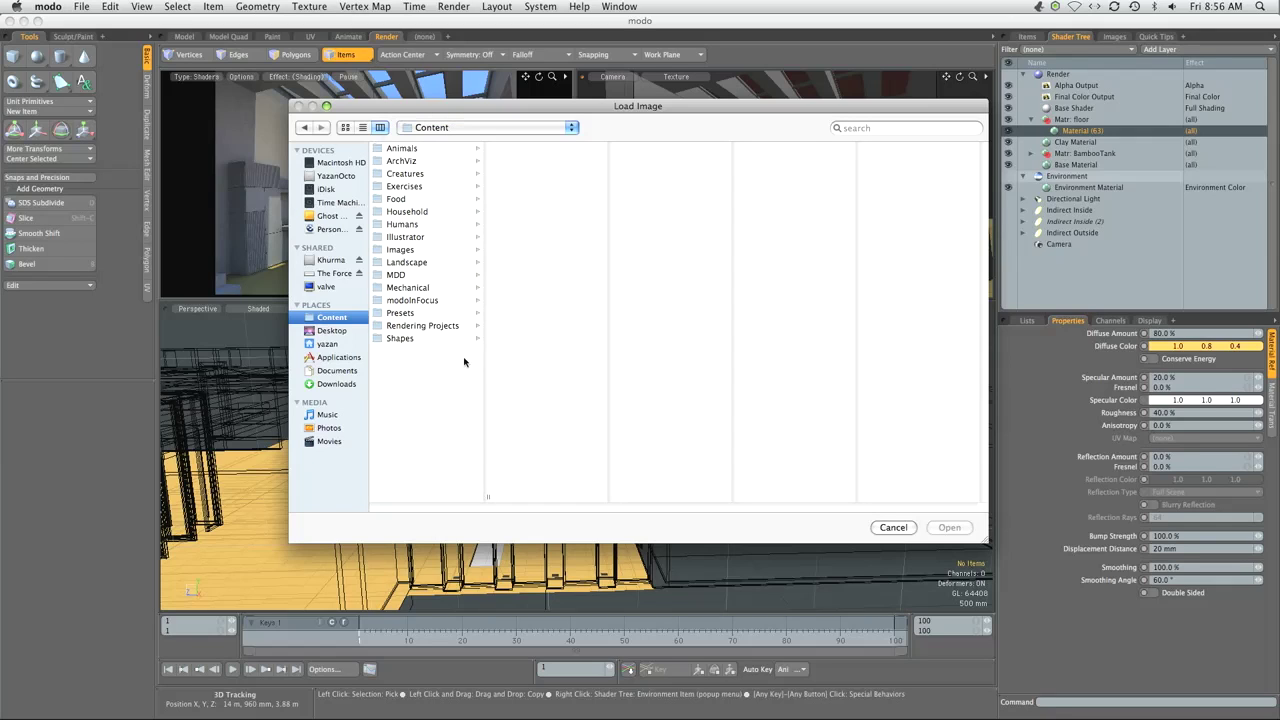
left_click(417, 313)
left_click(553, 188)
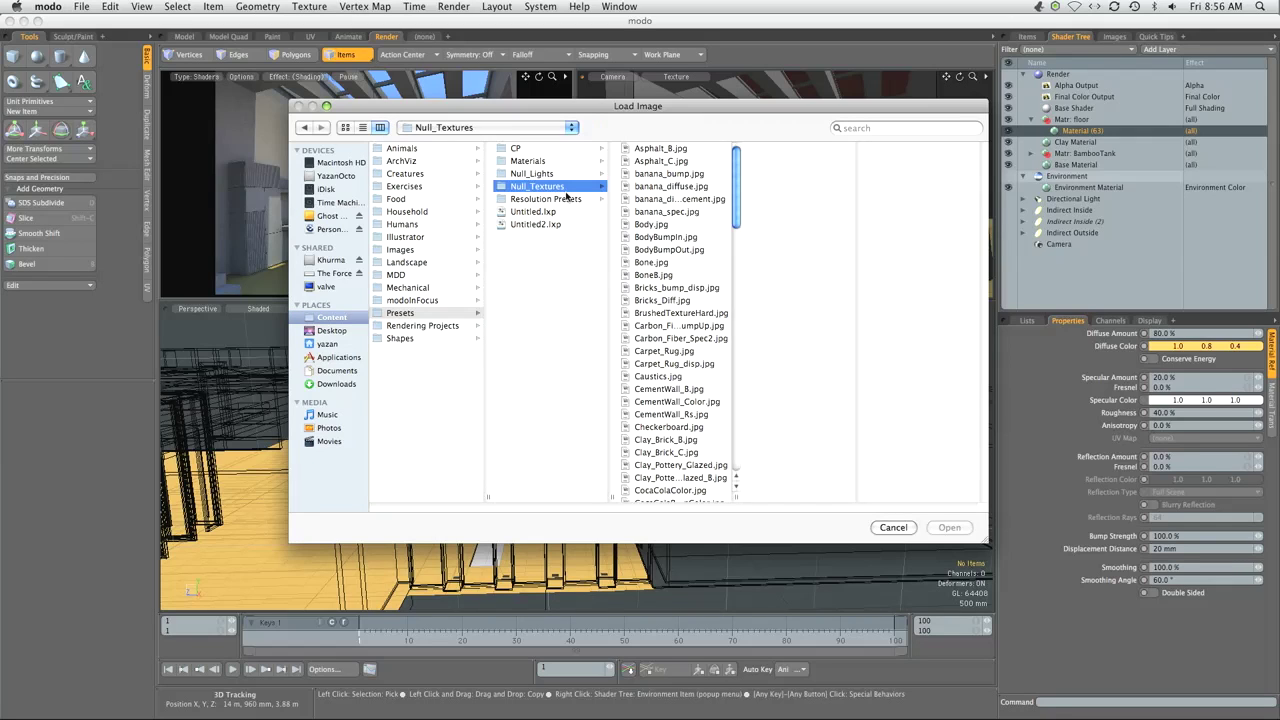
left_click(405, 250)
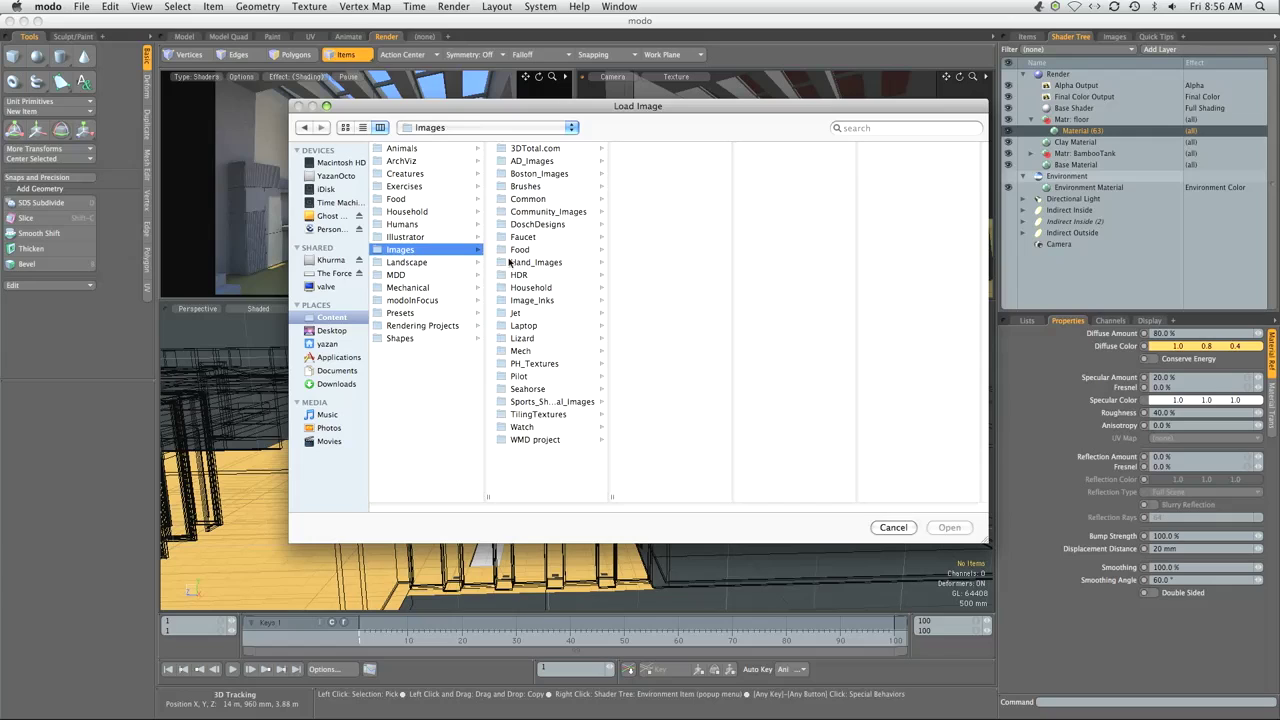
left_click(547, 366)
left_click(646, 249)
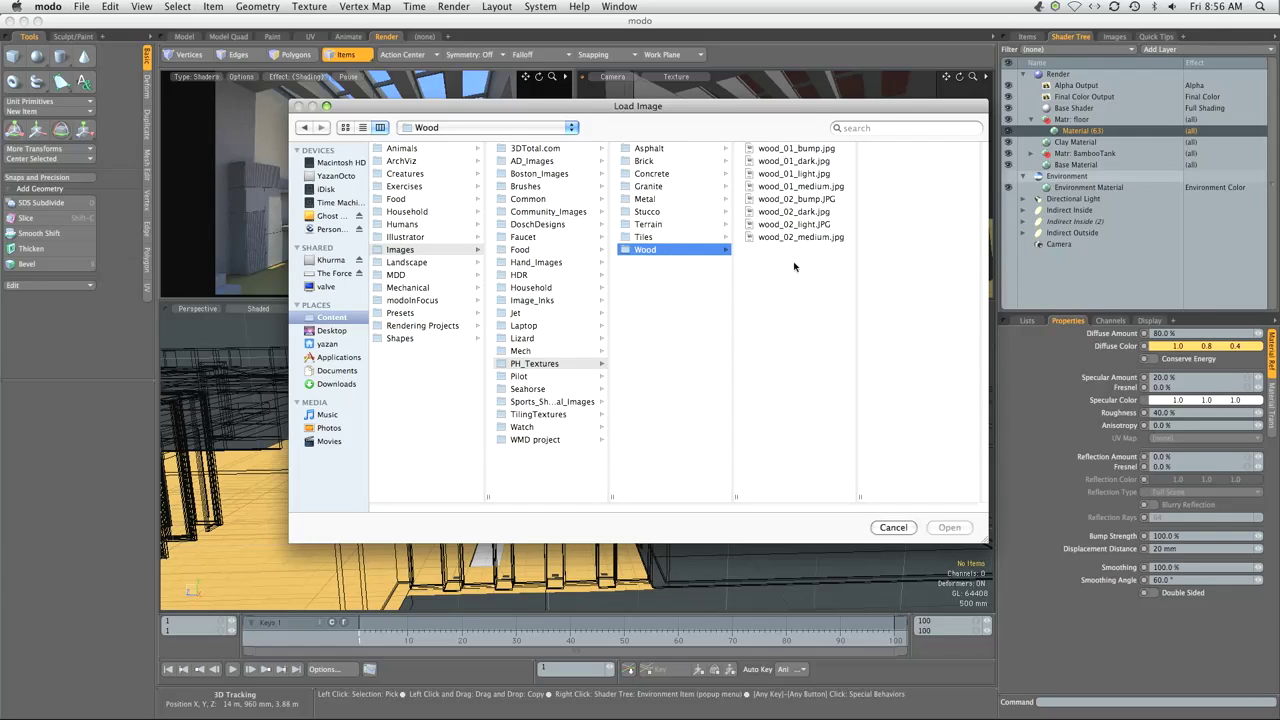
left_click(825, 200)
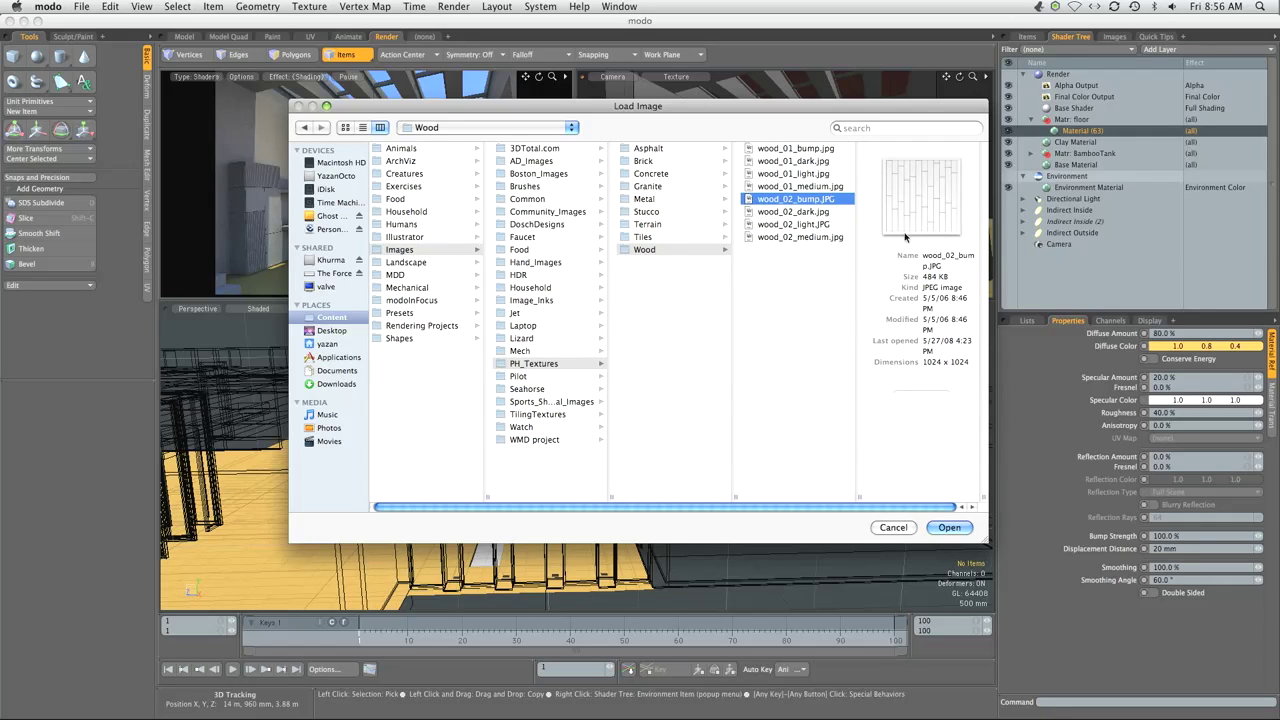
left_click(953, 530)
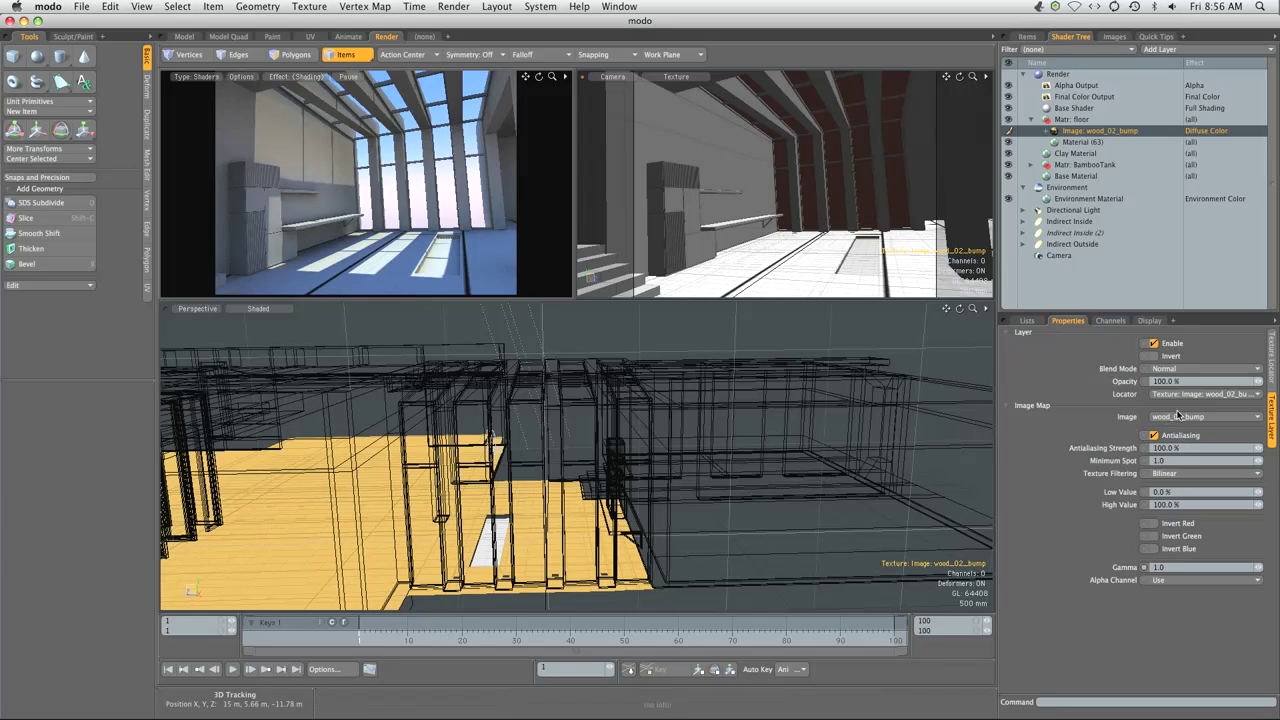
Turn off Antialiasing on the wood_02_bump layer and show its Texture Locator settings.
left_click(1152, 436)
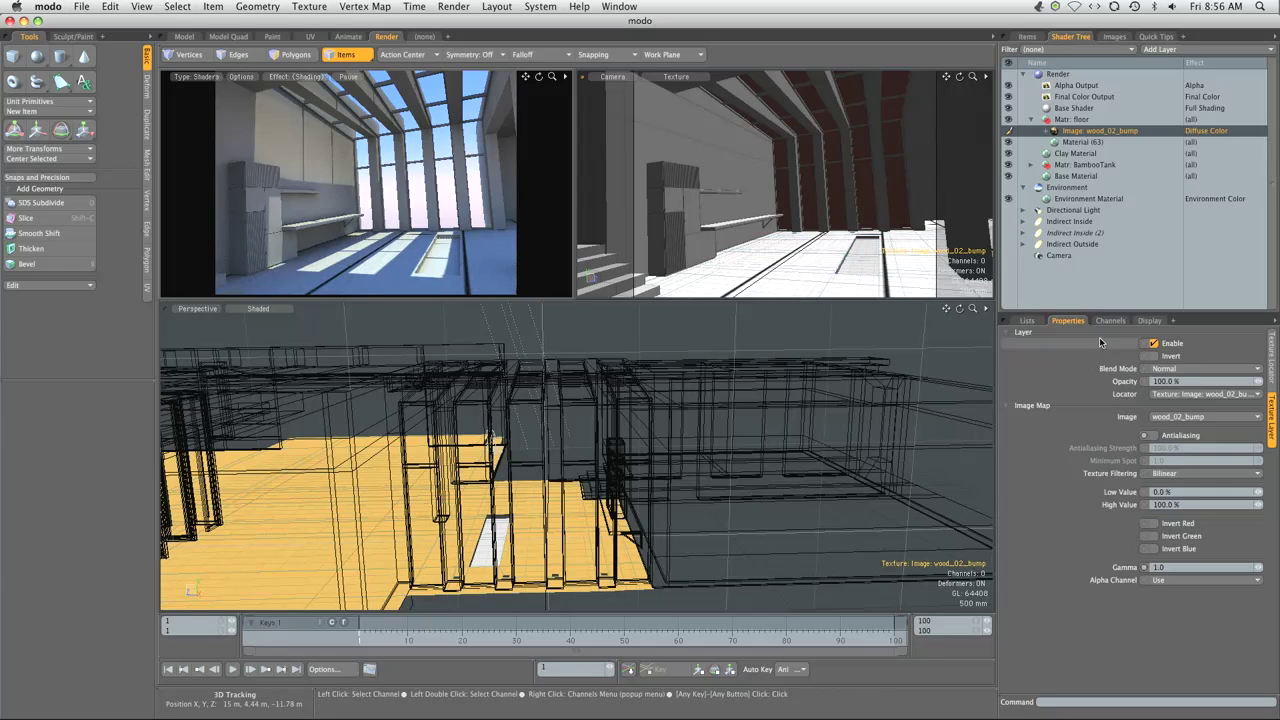
left_click(1271, 355)
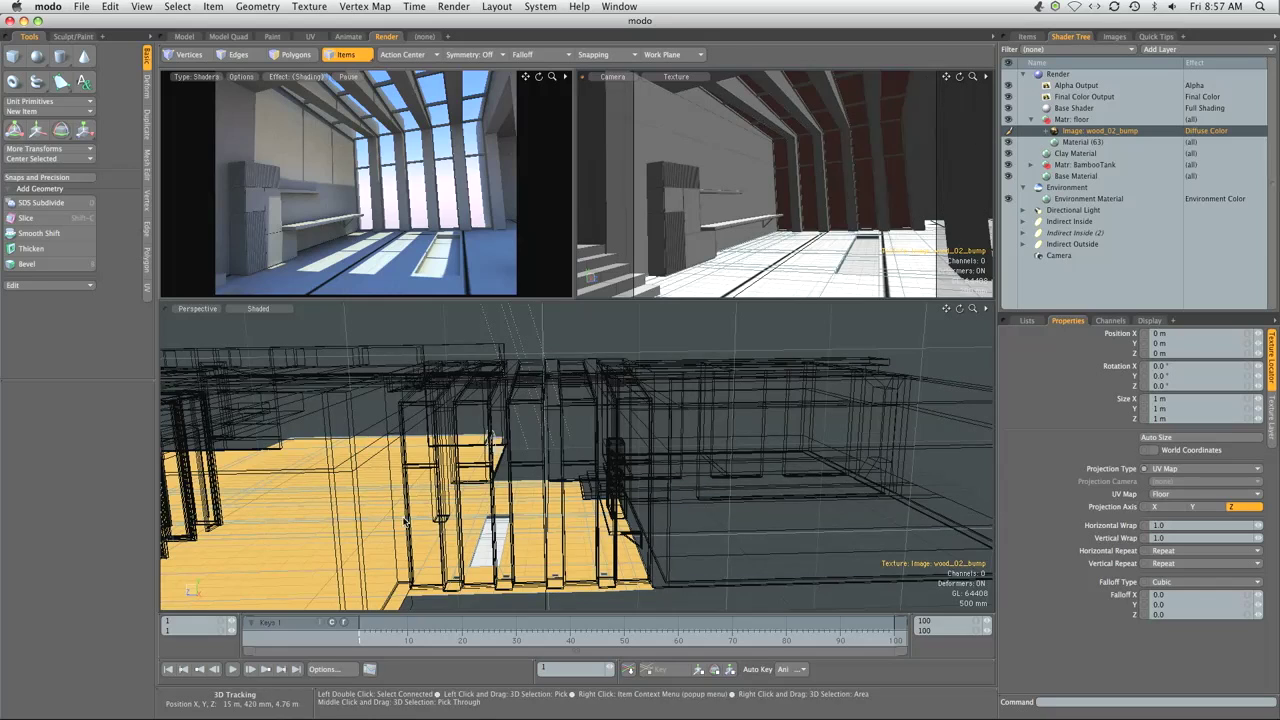
Set the wood_02_bump horizontal and vertical wrap to 5.
left_click(1027, 320)
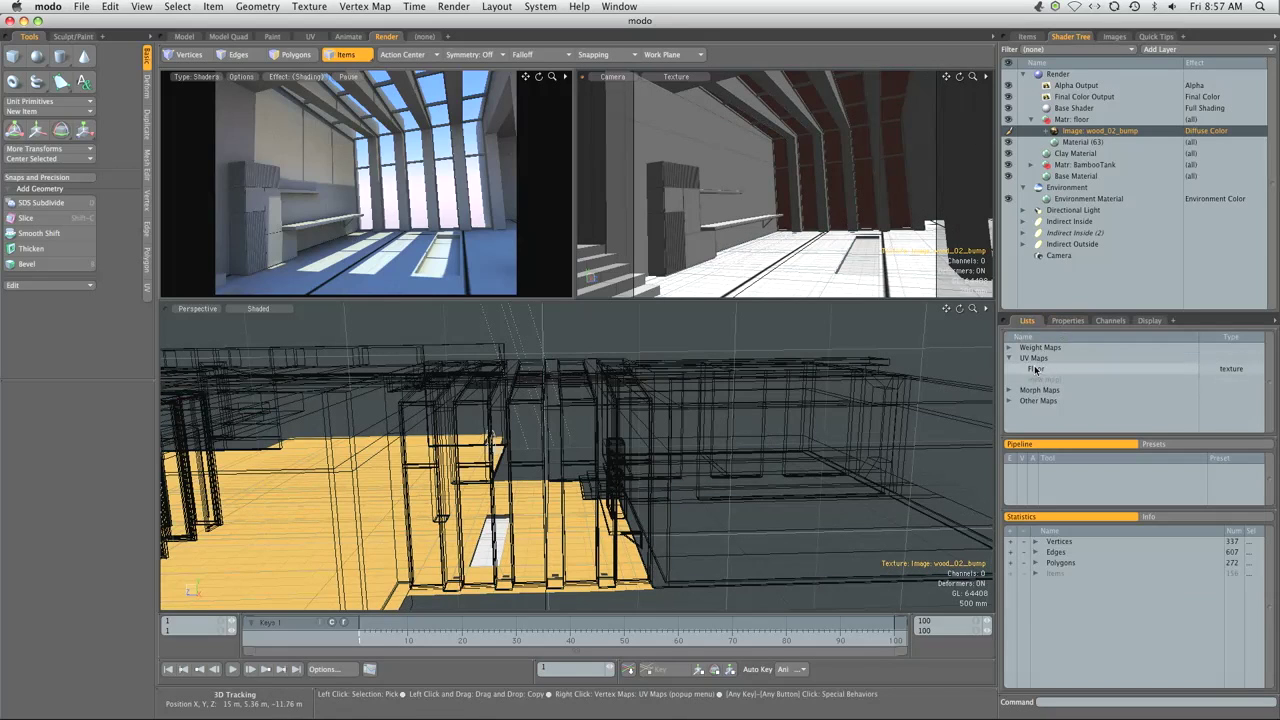
left_click(1060, 321)
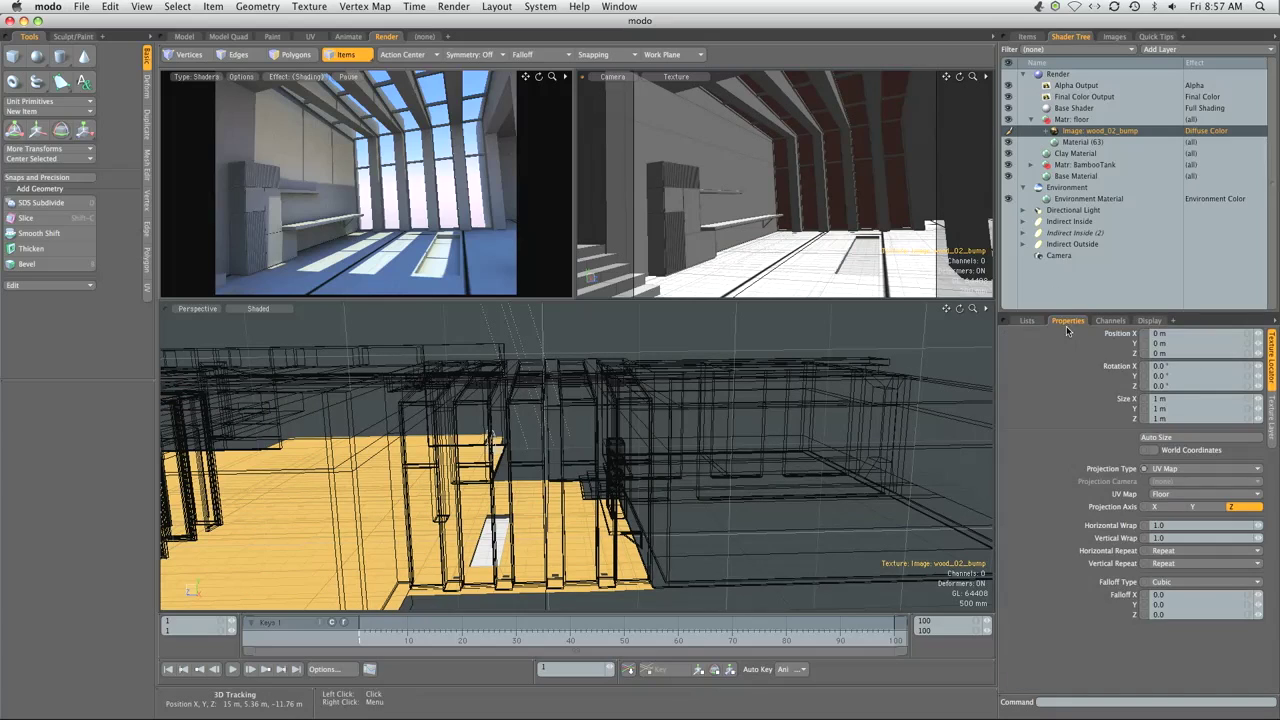
left_click(1181, 526)
type("5")
key("Tab")
type("5")
key("Return")
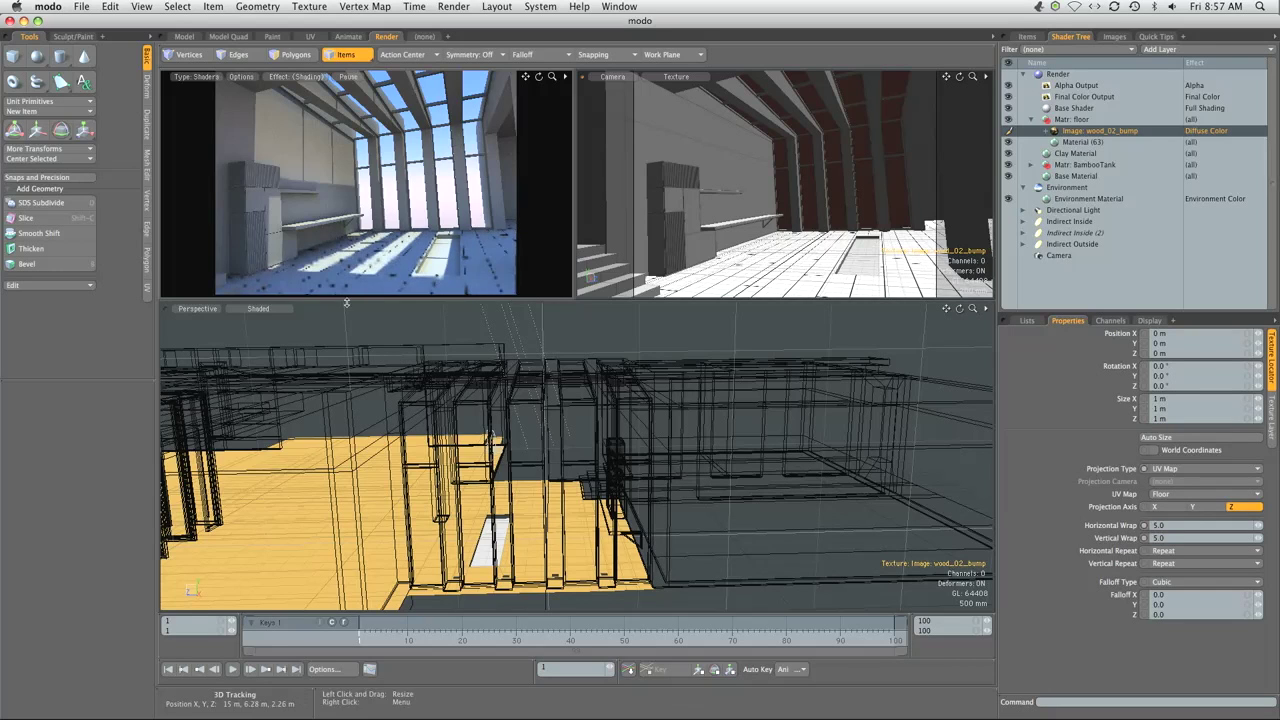
Switch the Perspective viewport to Texture display and orbit to look down on the floor.
left_click(257, 308)
left_click(257, 346)
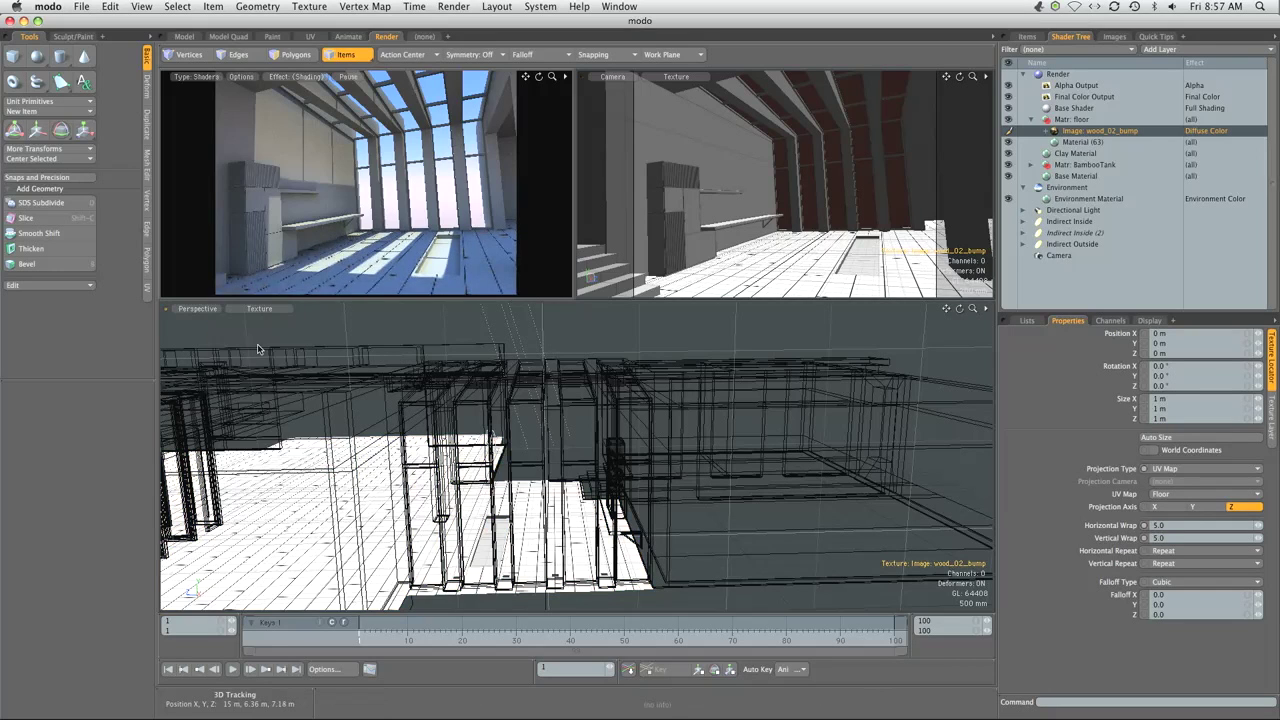
left_click_drag(257, 349, 608, 331, "alt")
left_click_drag(622, 498, 640, 476, "alt")
Raise the horizontal and vertical wrap to 10, then to 11.
left_click(673, 472)
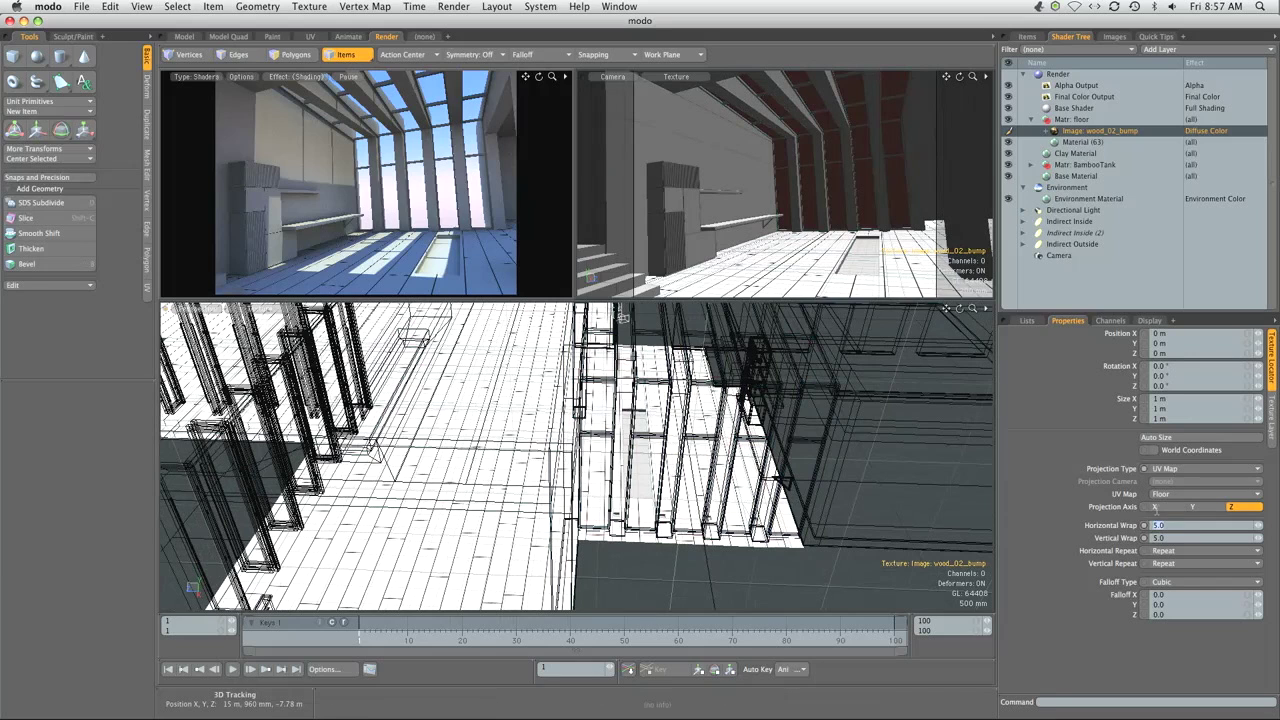
type("10")
key("Tab")
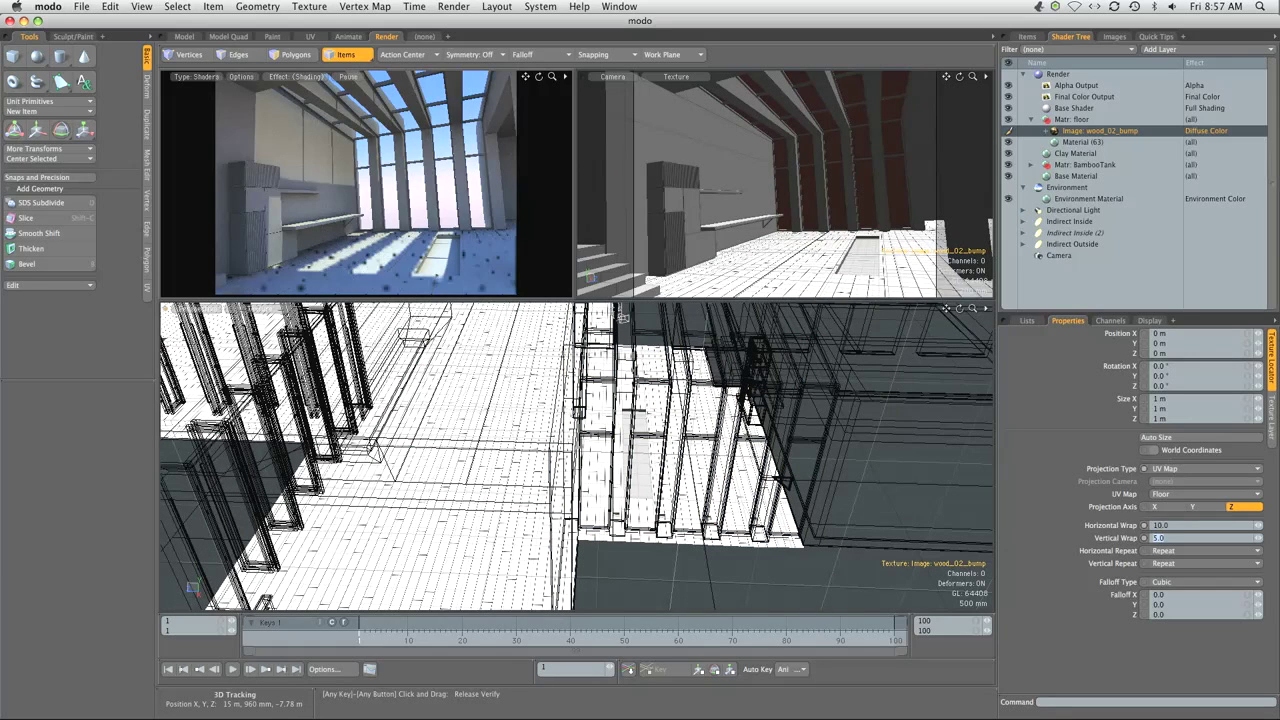
type("10")
key("Return")
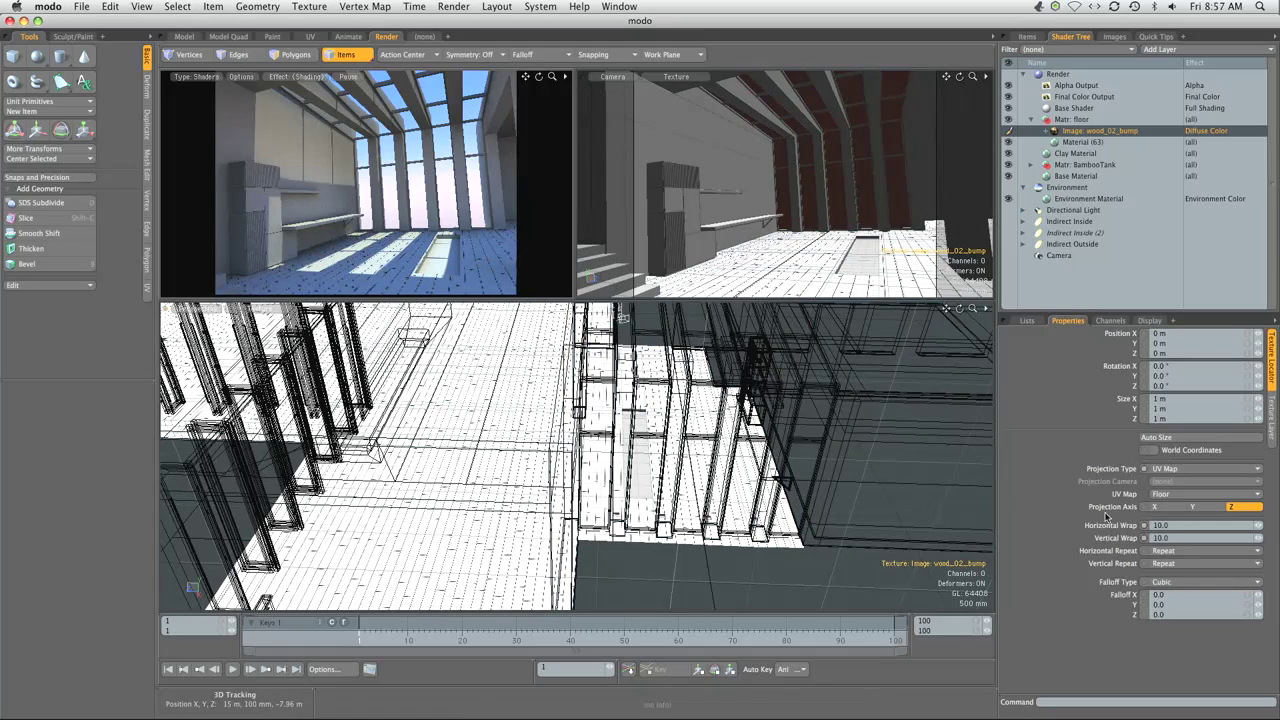
left_click(1160, 526)
type("11")
key("Return")
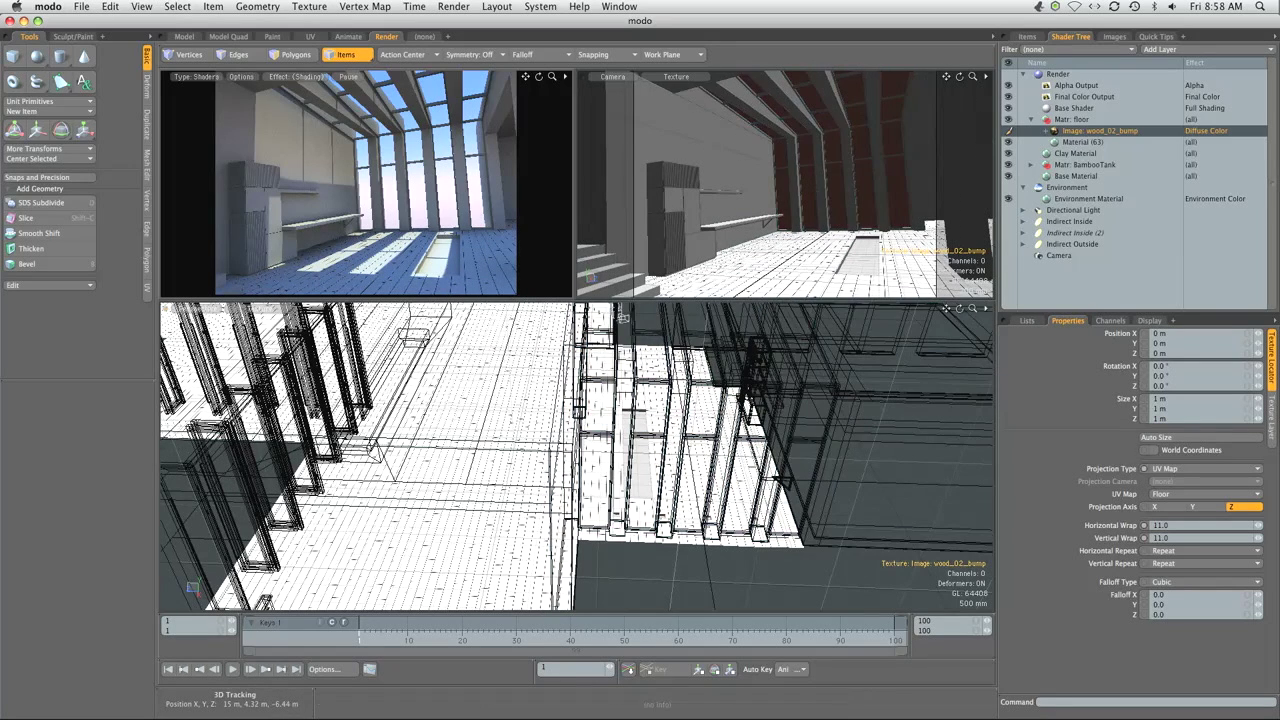
Change the wood_02_bump layer's effect from Diffuse Color to Bump.
left_click(1196, 133)
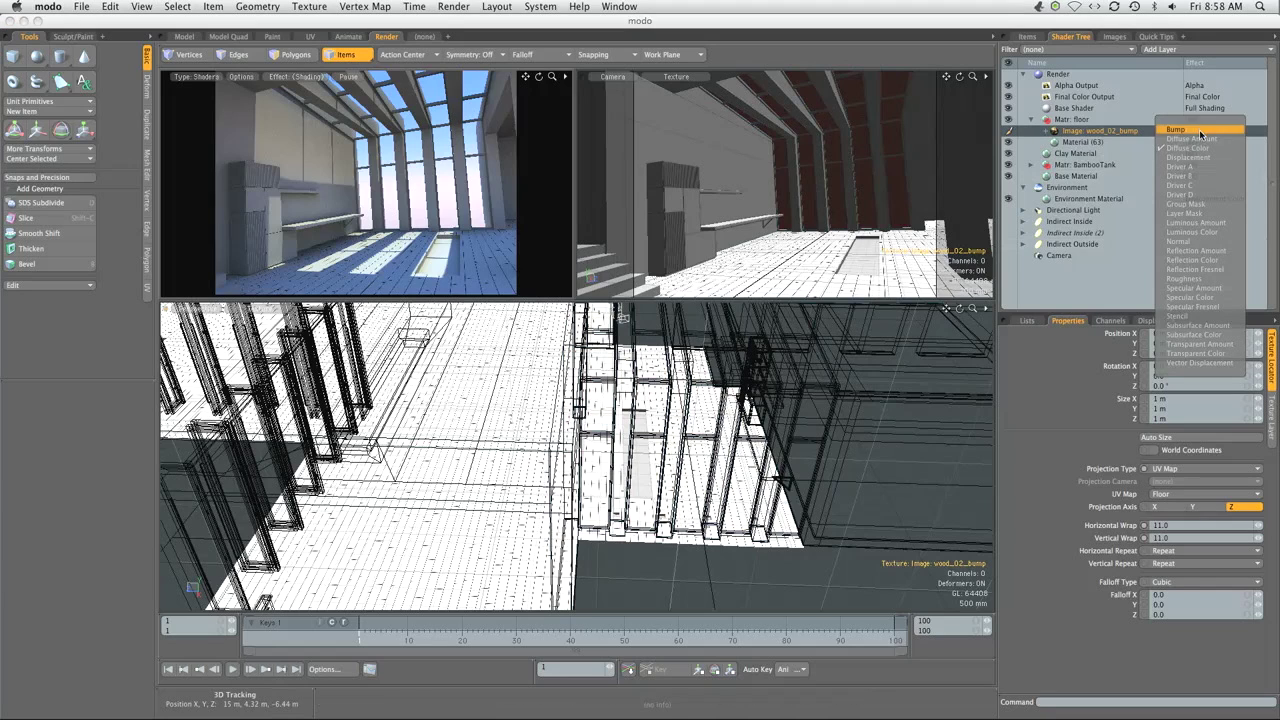
left_click(1199, 131)
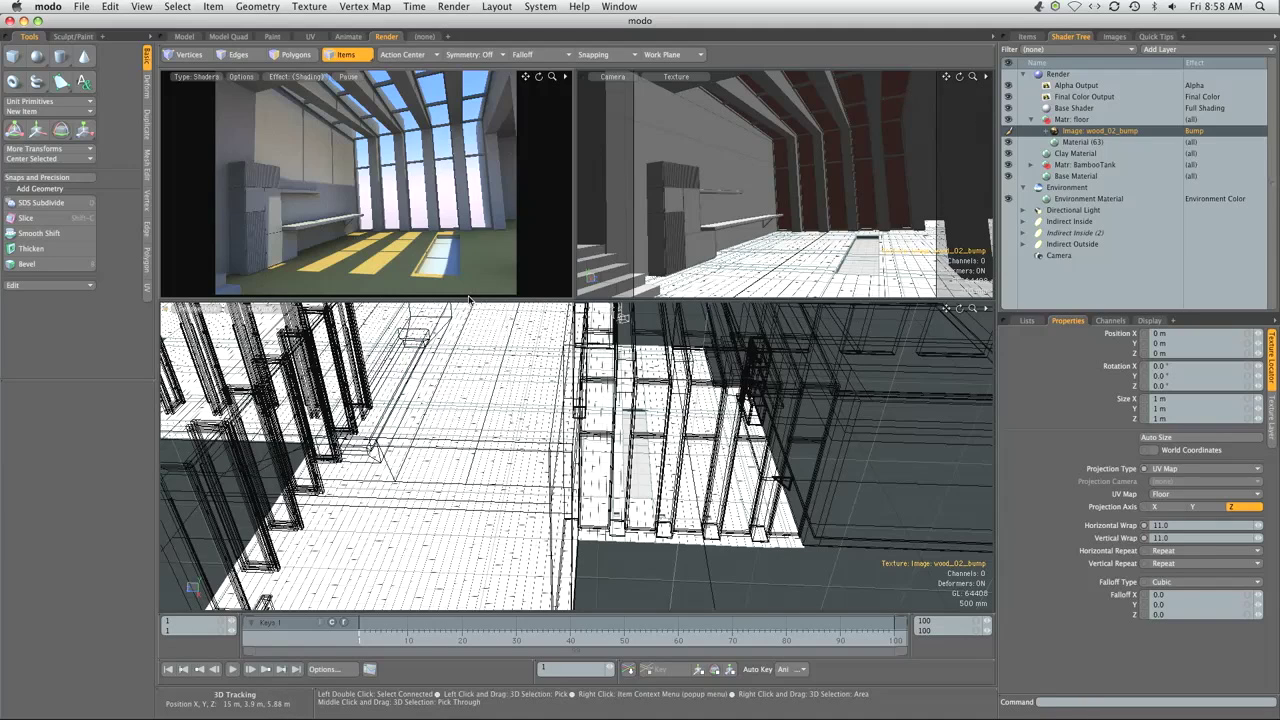
left_click(310, 36)
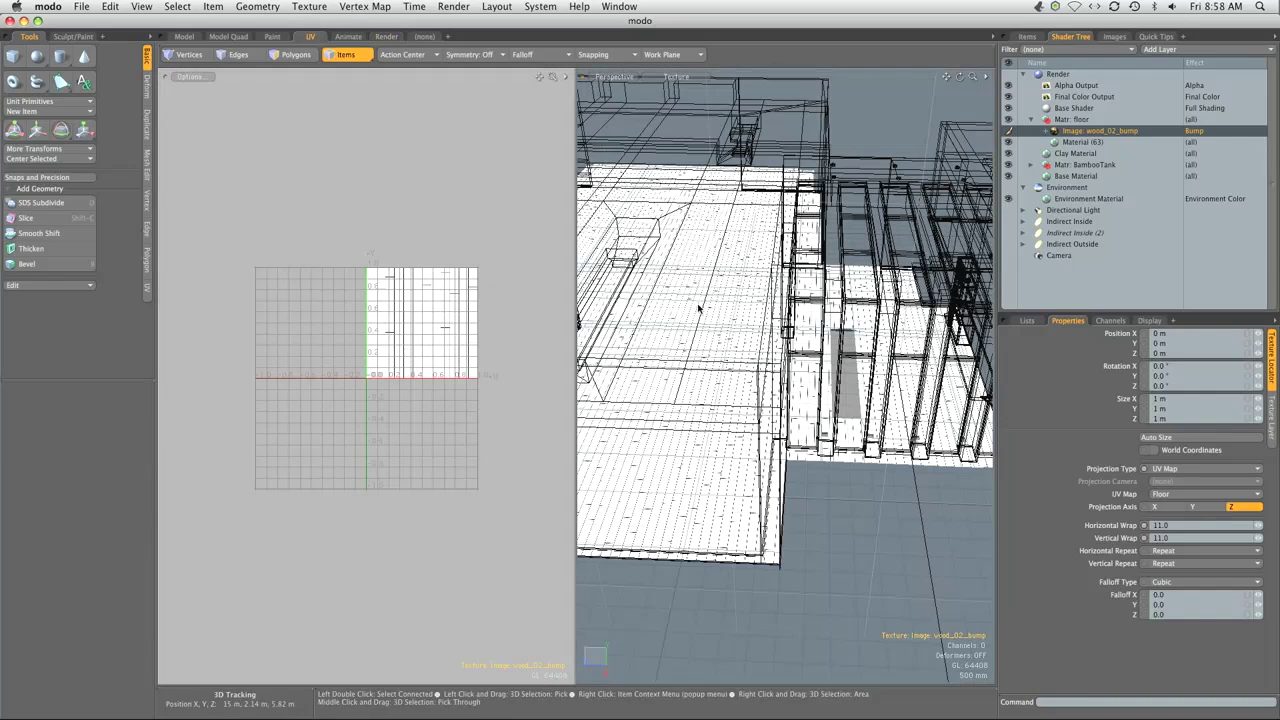
left_click(690, 318)
key("3")
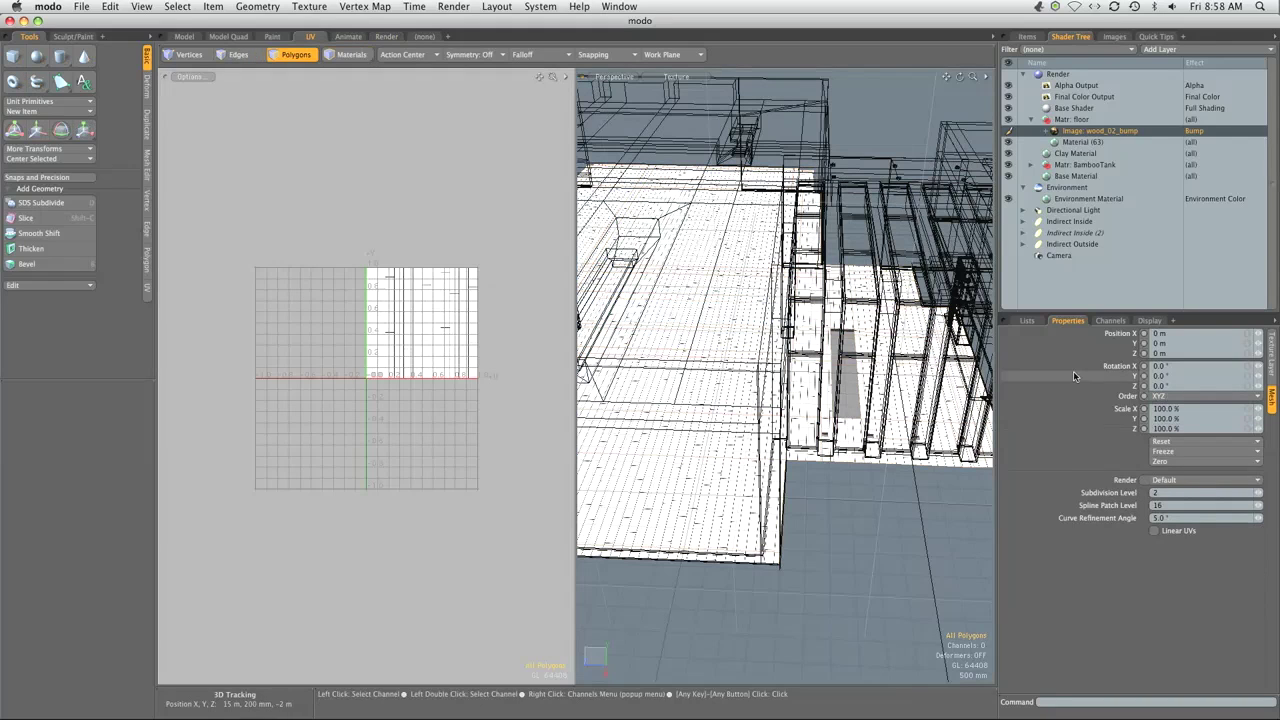
left_click(1029, 321)
left_click(1038, 369)
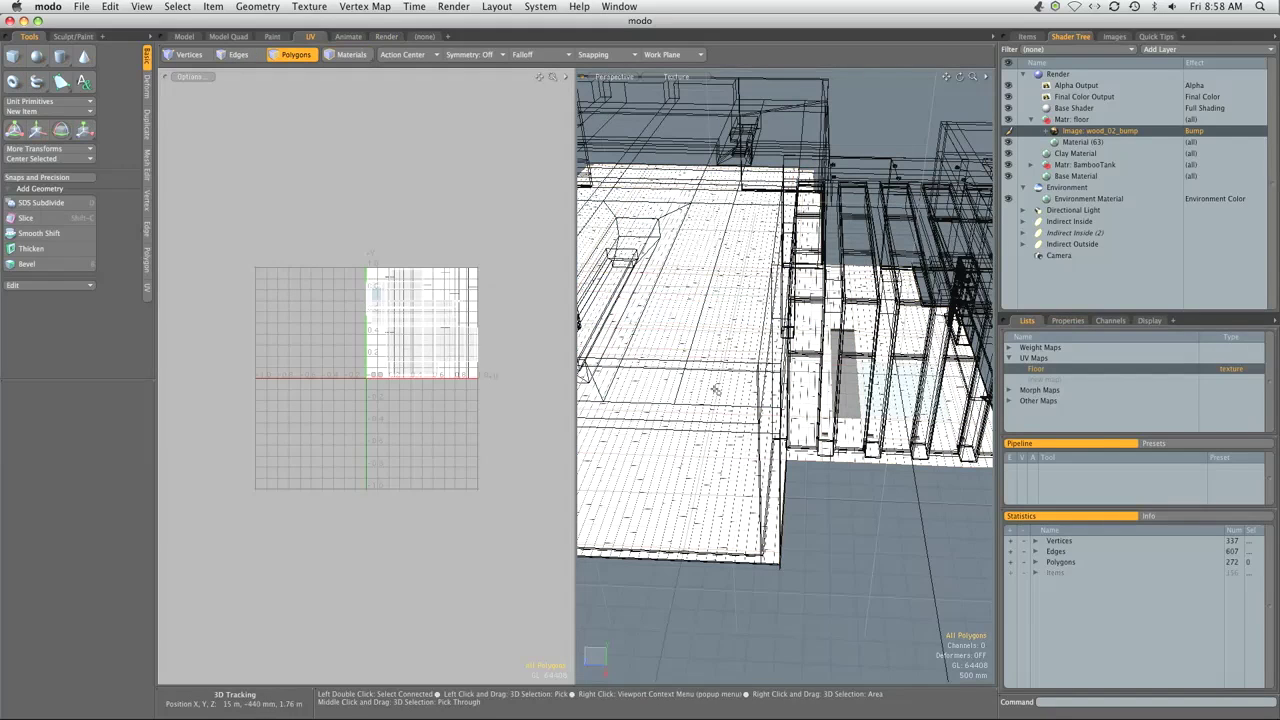
double_click(440, 330)
key("e")
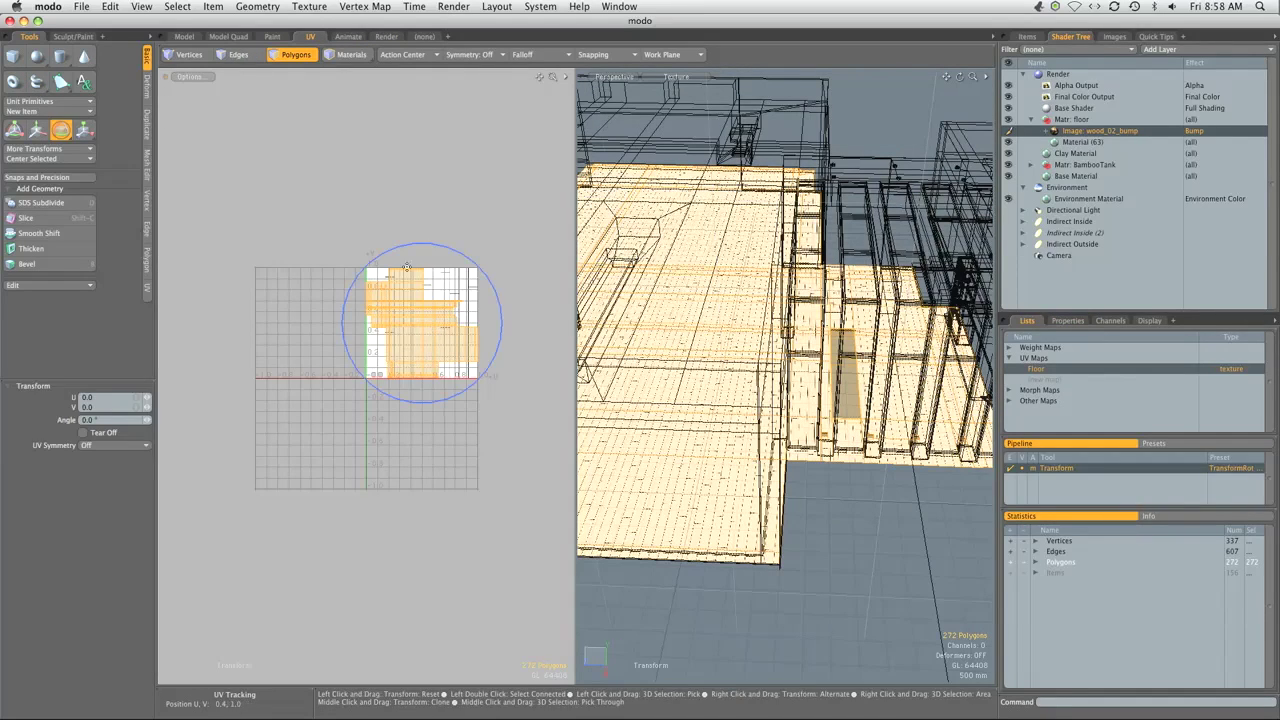
key("space")
left_click(528, 316)
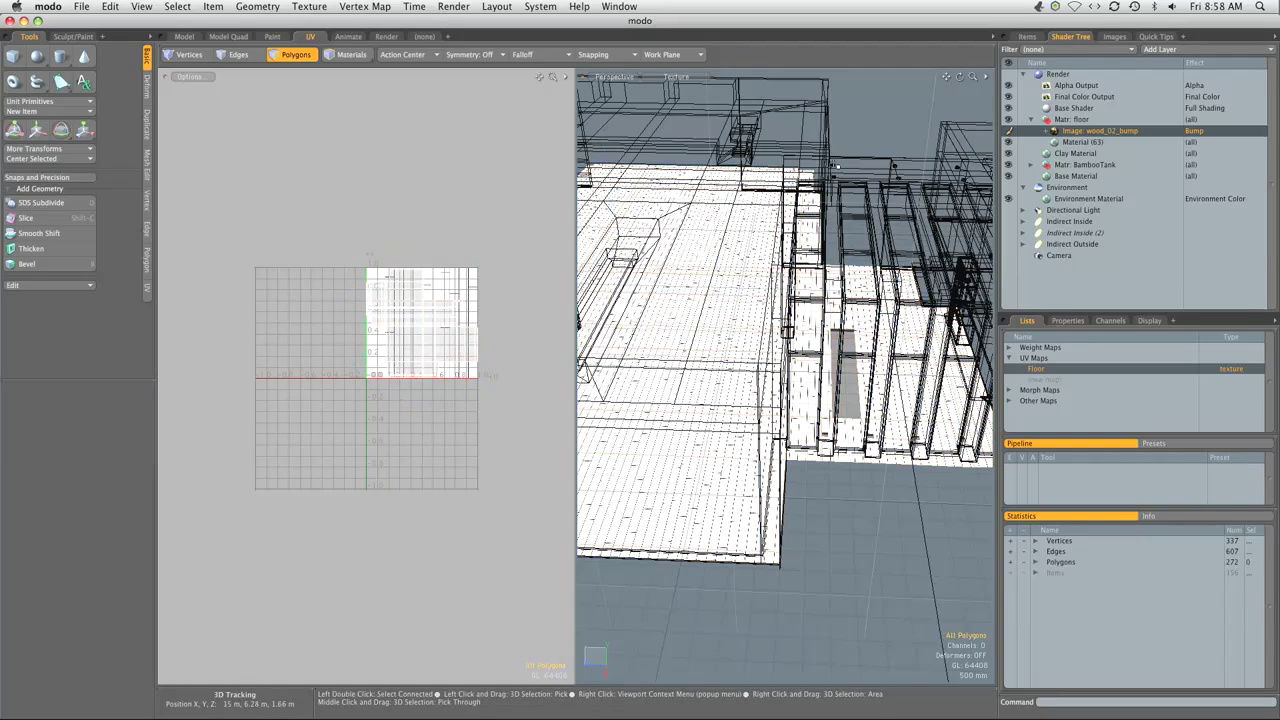
left_click(387, 37)
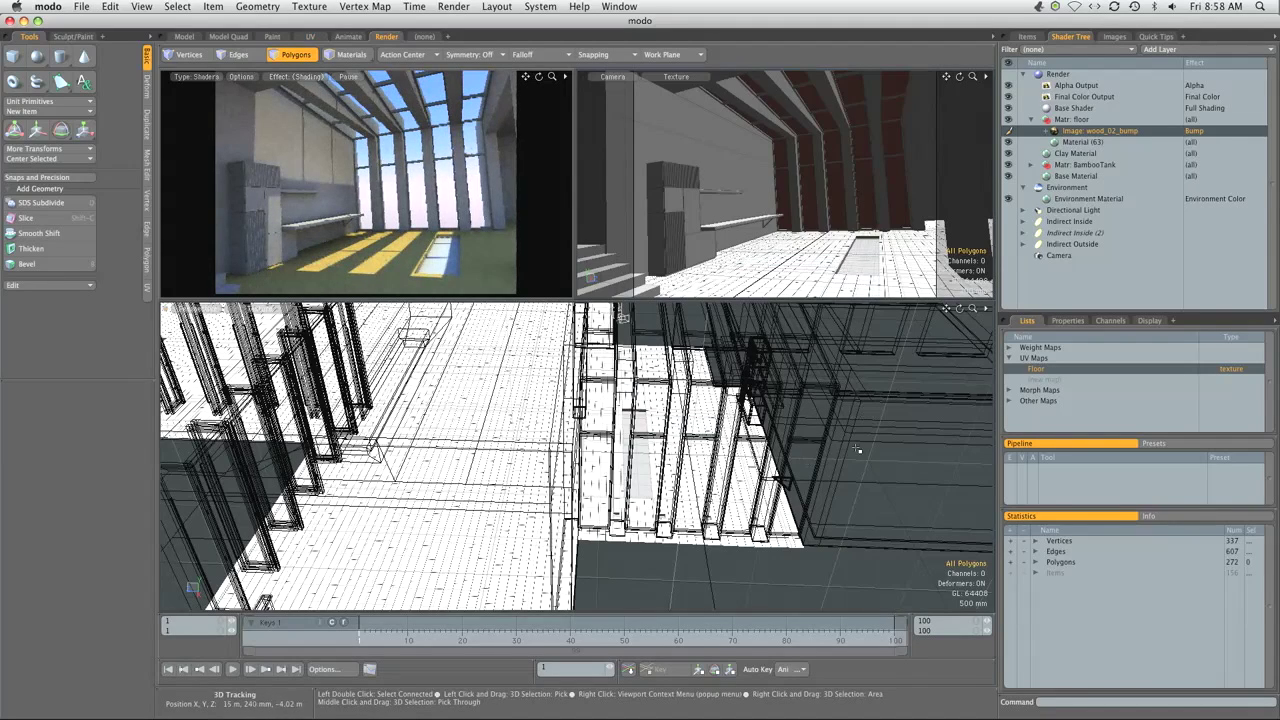
Create an instance of the wood_02_bump layer and set its effect to Diffuse Amount.
right_click(1075, 130)
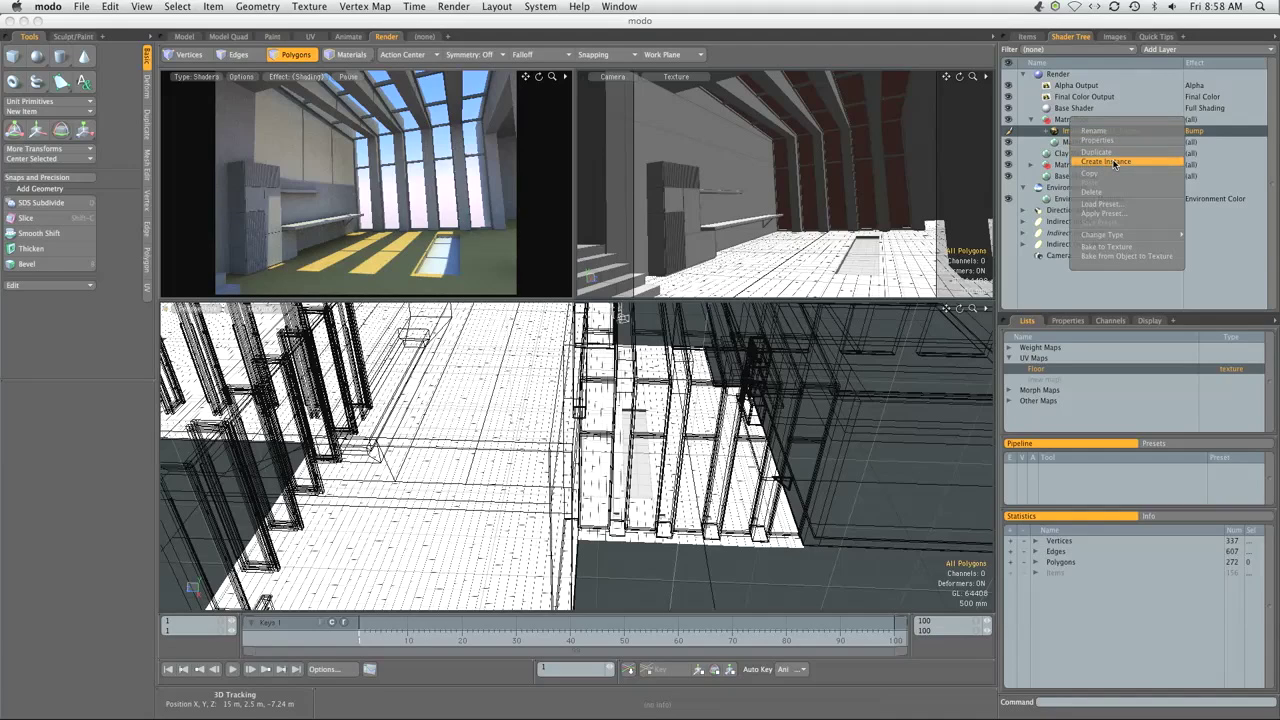
left_click(1106, 162)
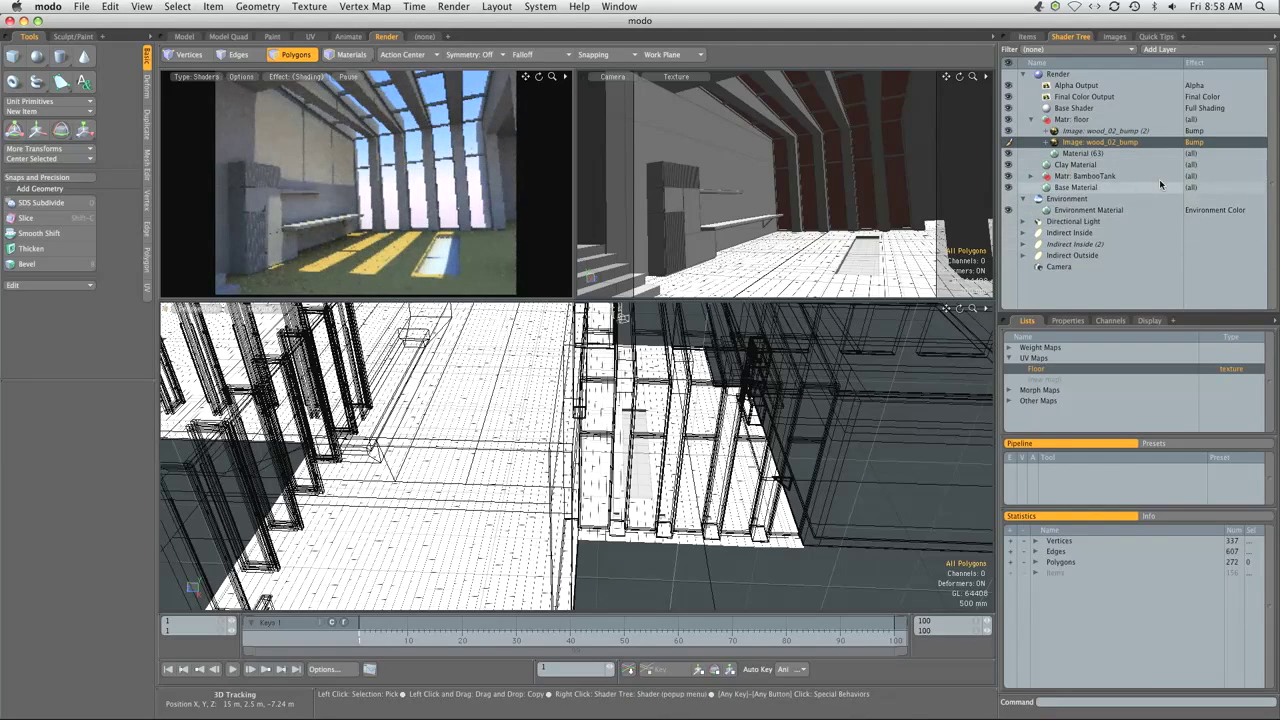
right_click(1195, 131)
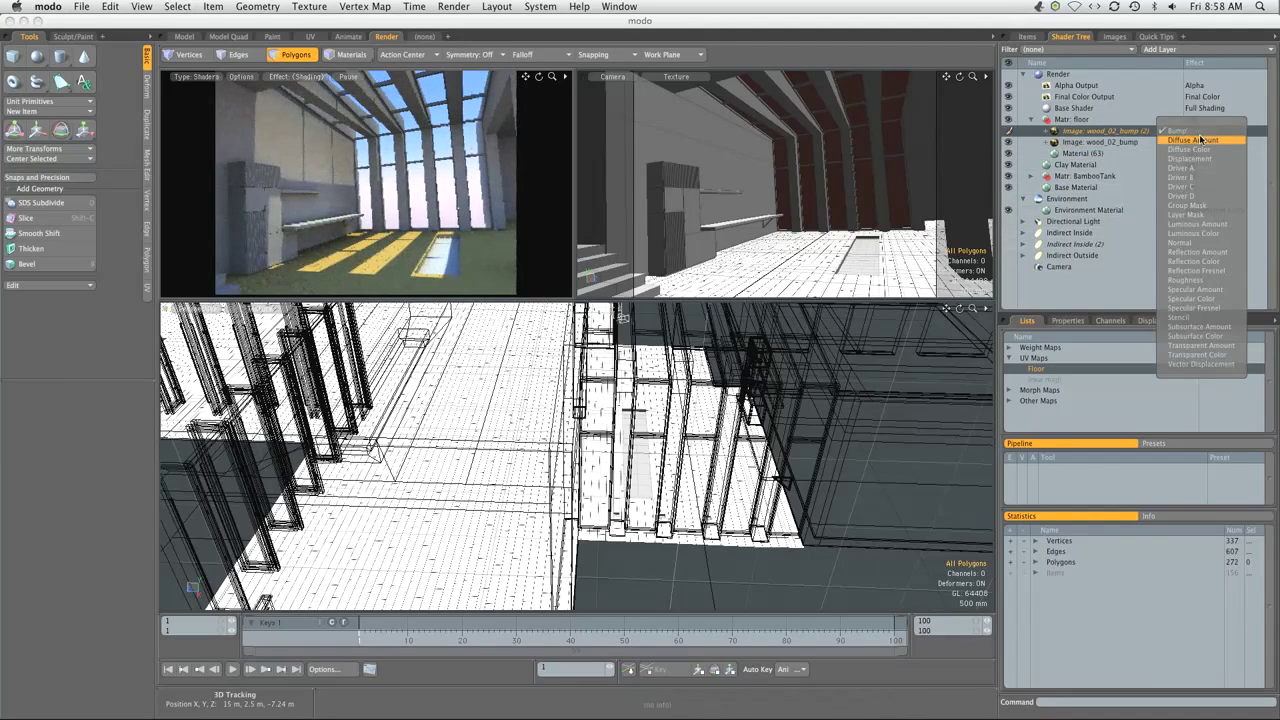
left_click(1203, 141)
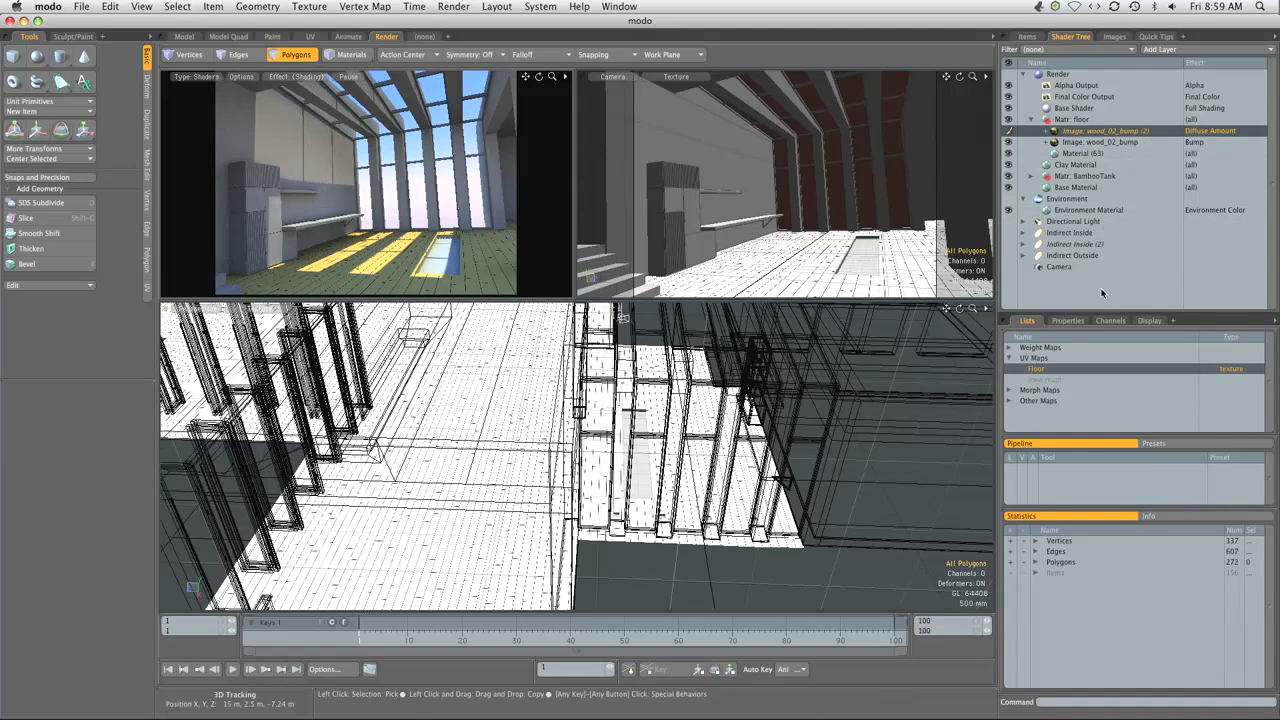
Set the Diffuse Amount instance's blend mode to Multiply with 80% opacity.
left_click(1078, 320)
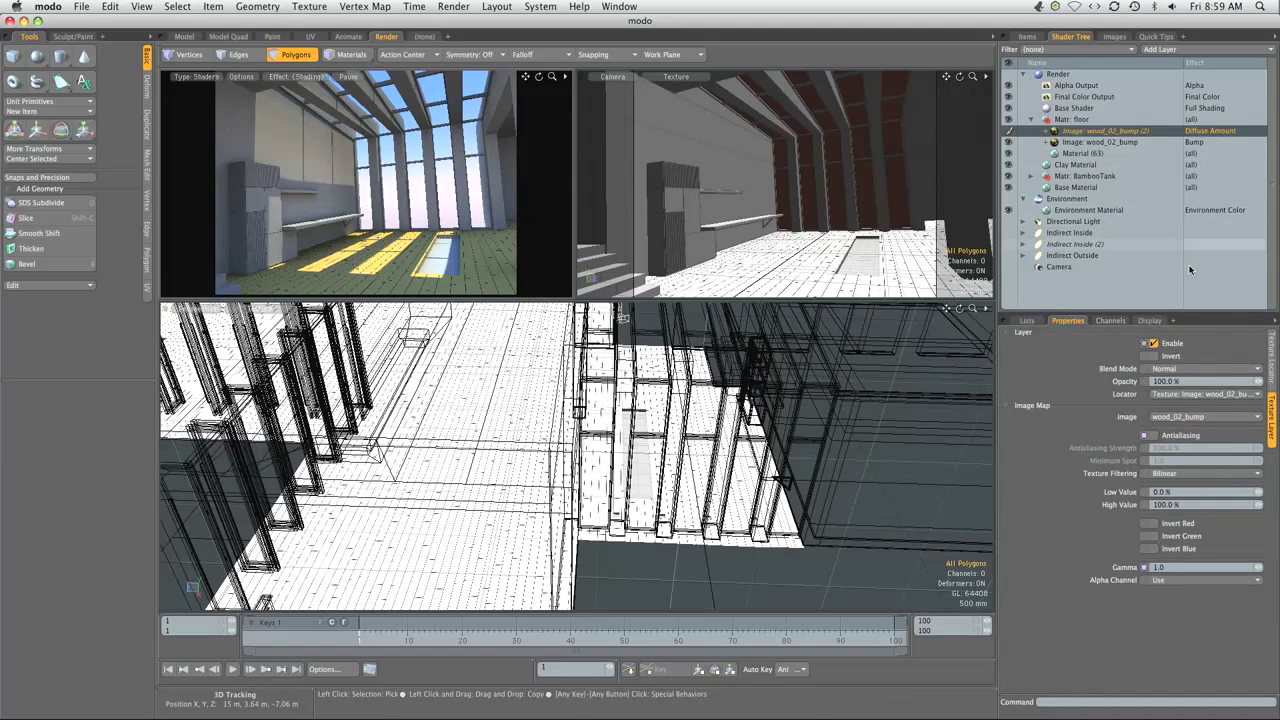
left_click(1181, 370)
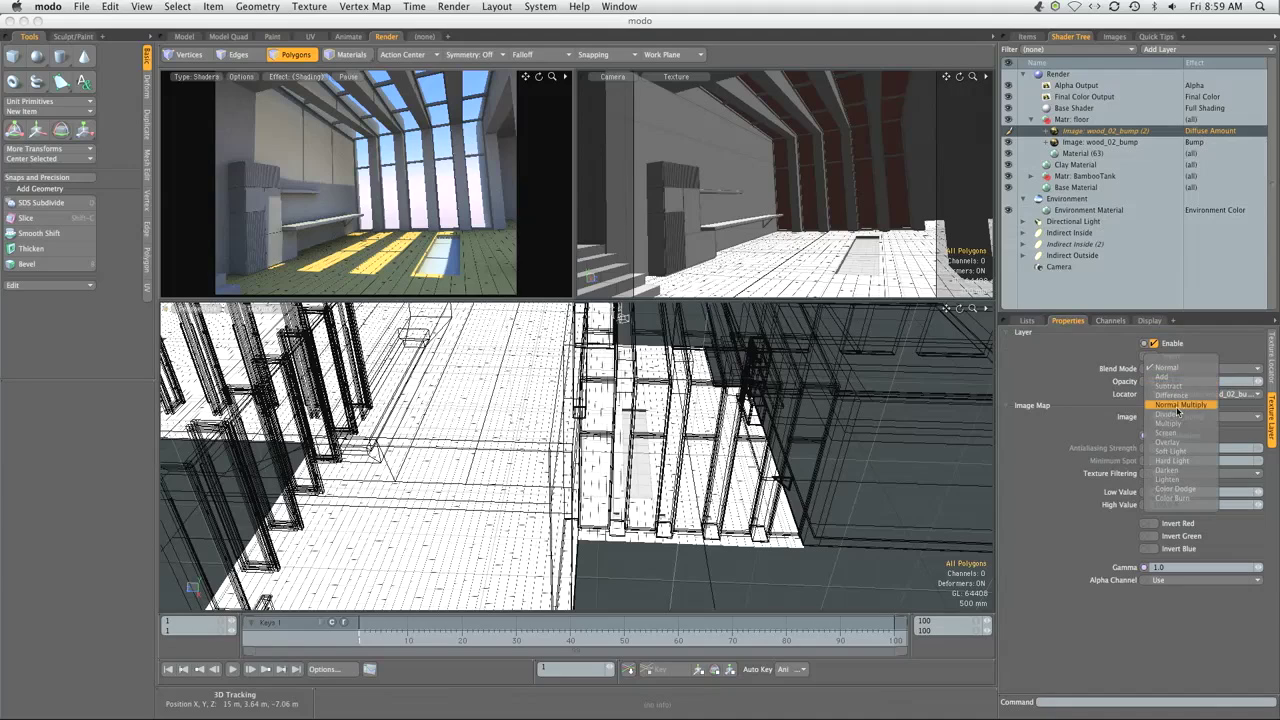
left_click(1170, 423)
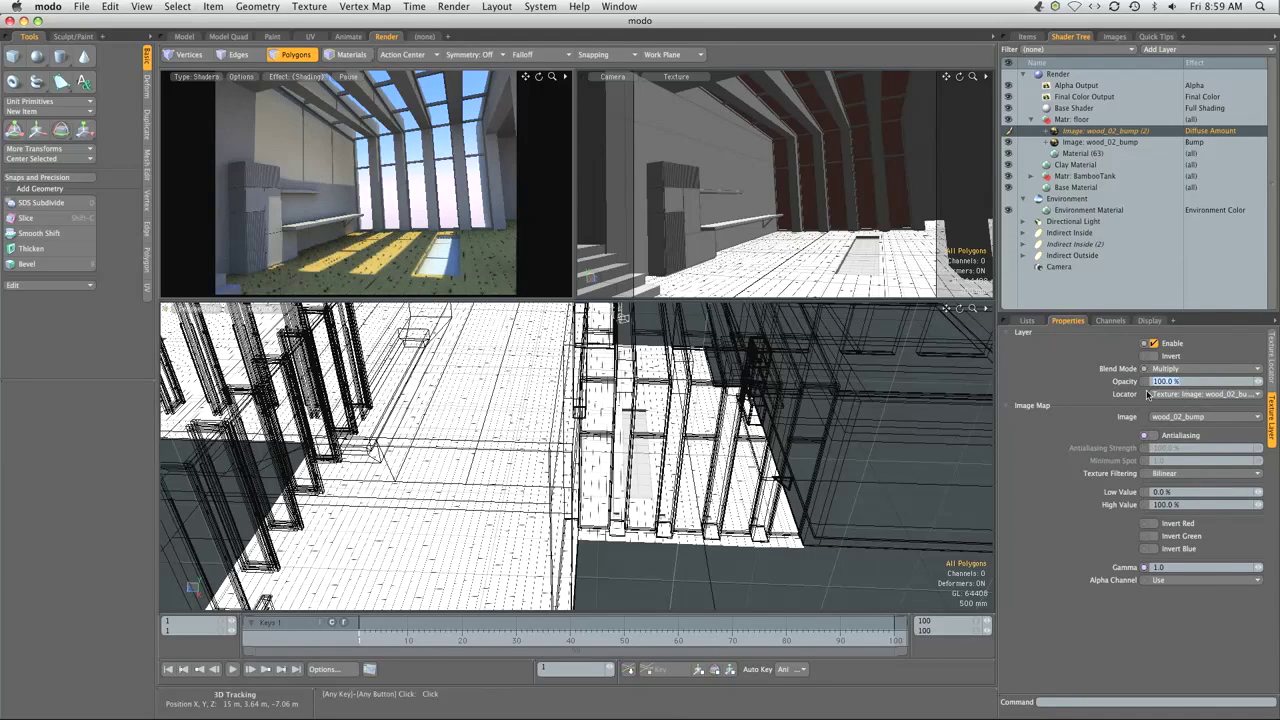
type("80")
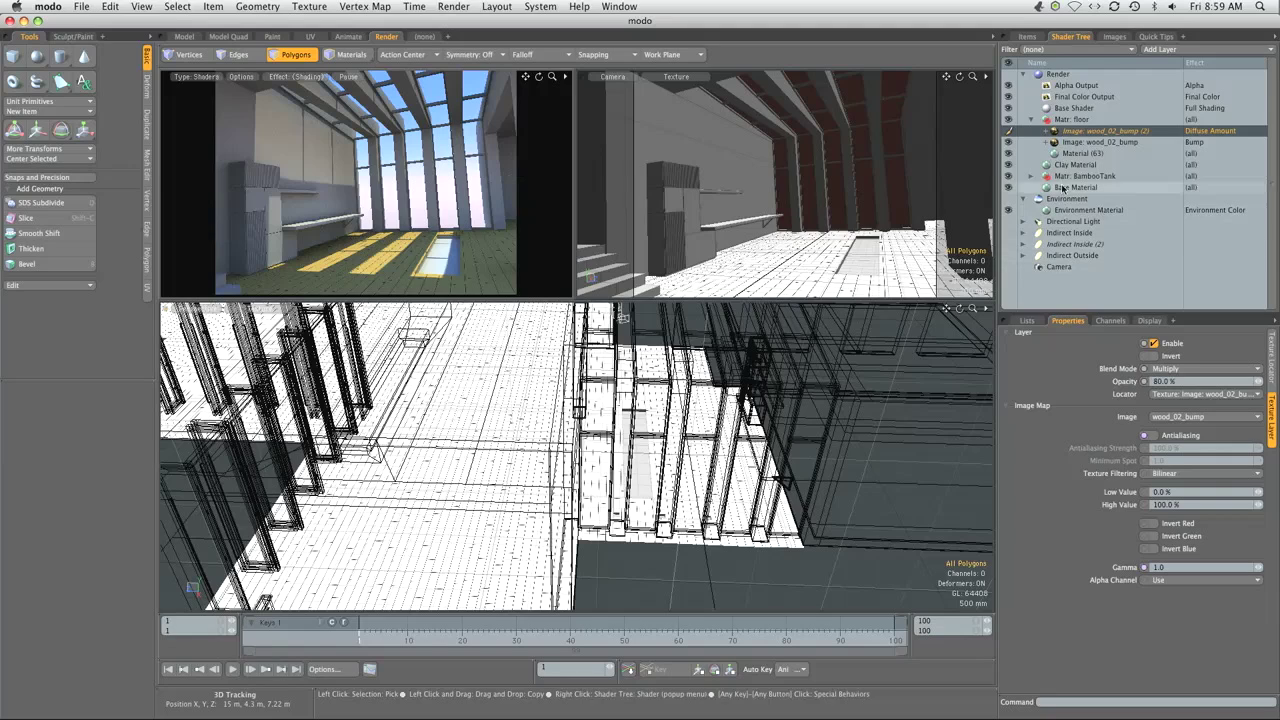
Duplicate the wood_02_bump layer and load wood_02_dark.jpg as the duplicate's image.
right_click(1107, 145)
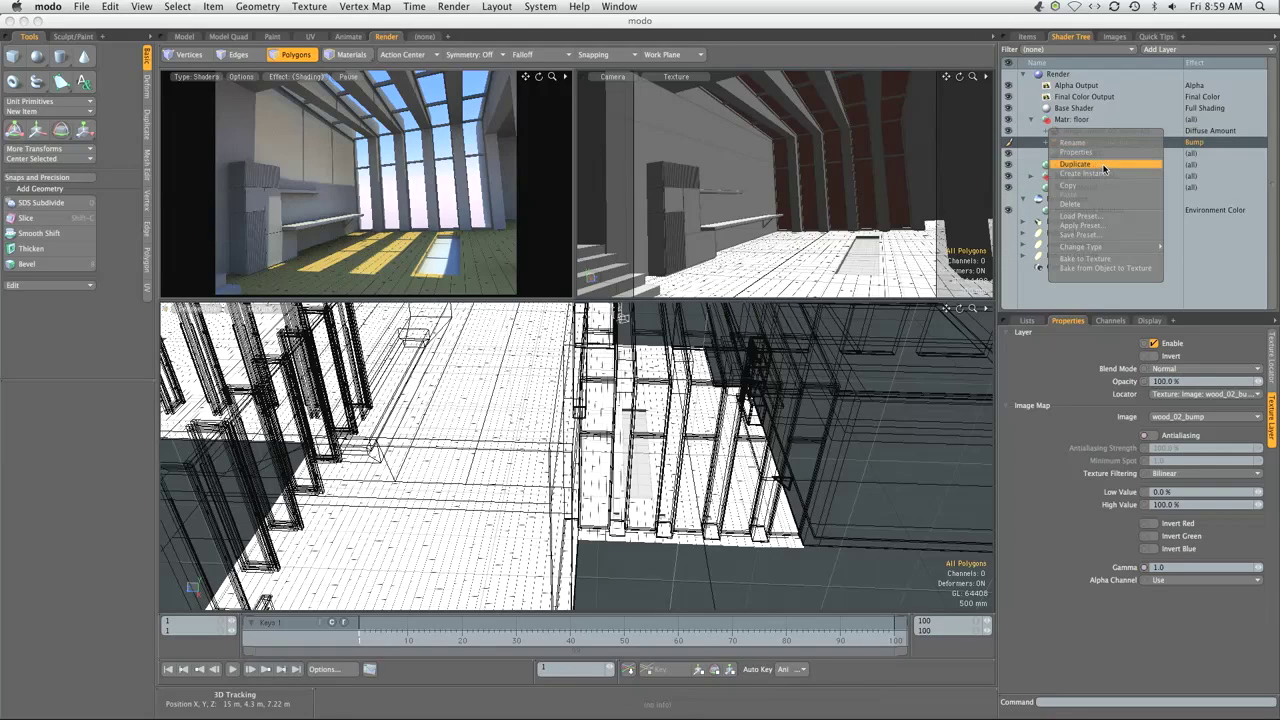
left_click(1104, 170)
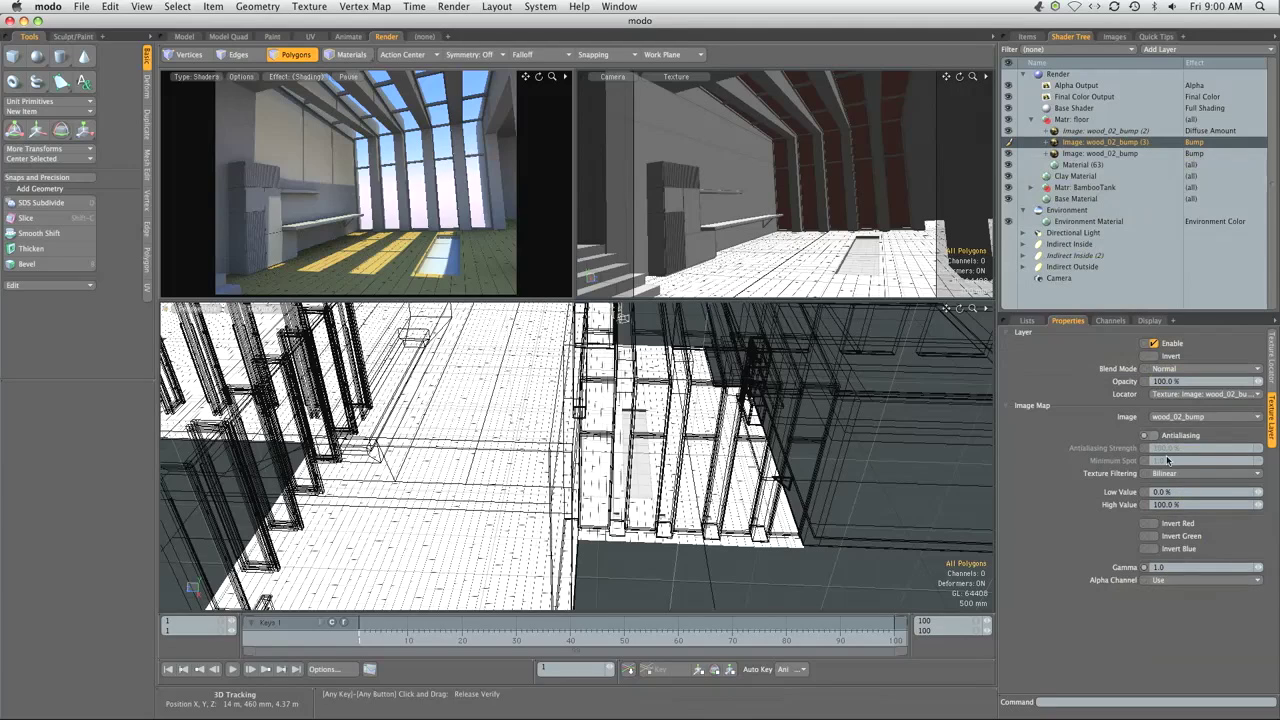
left_click(1189, 417)
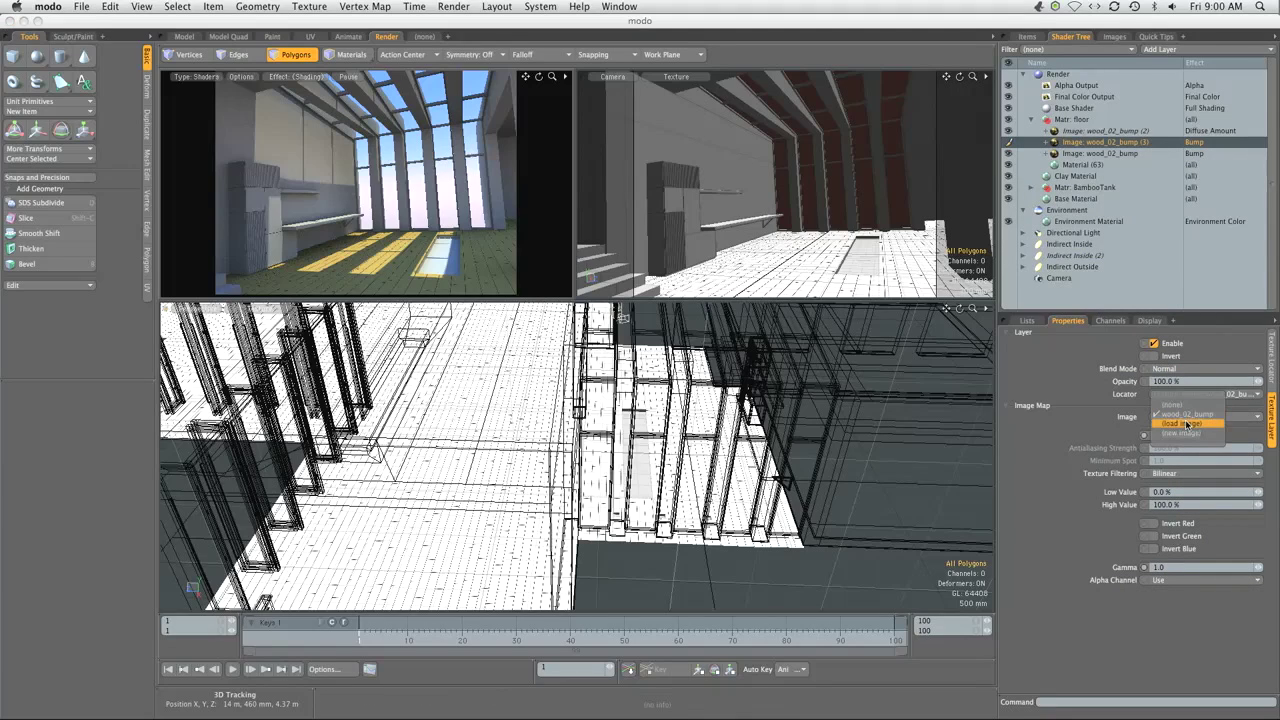
left_click(1187, 424)
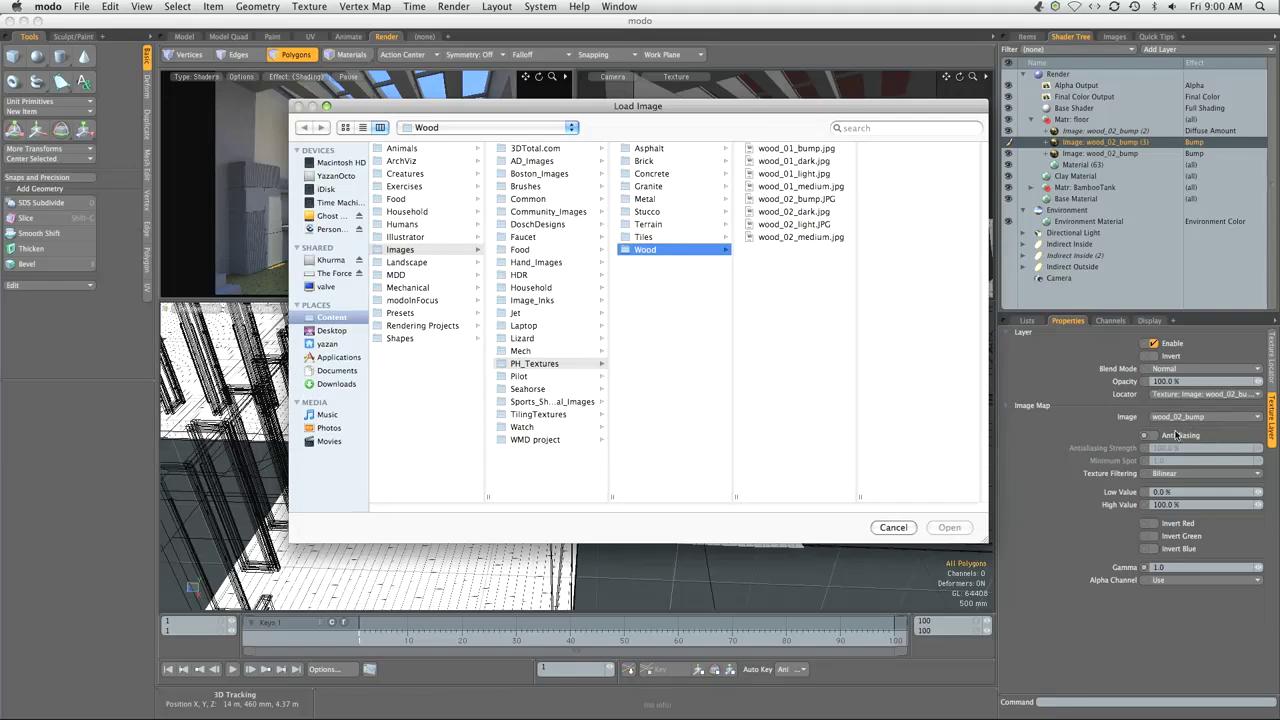
left_click(810, 212)
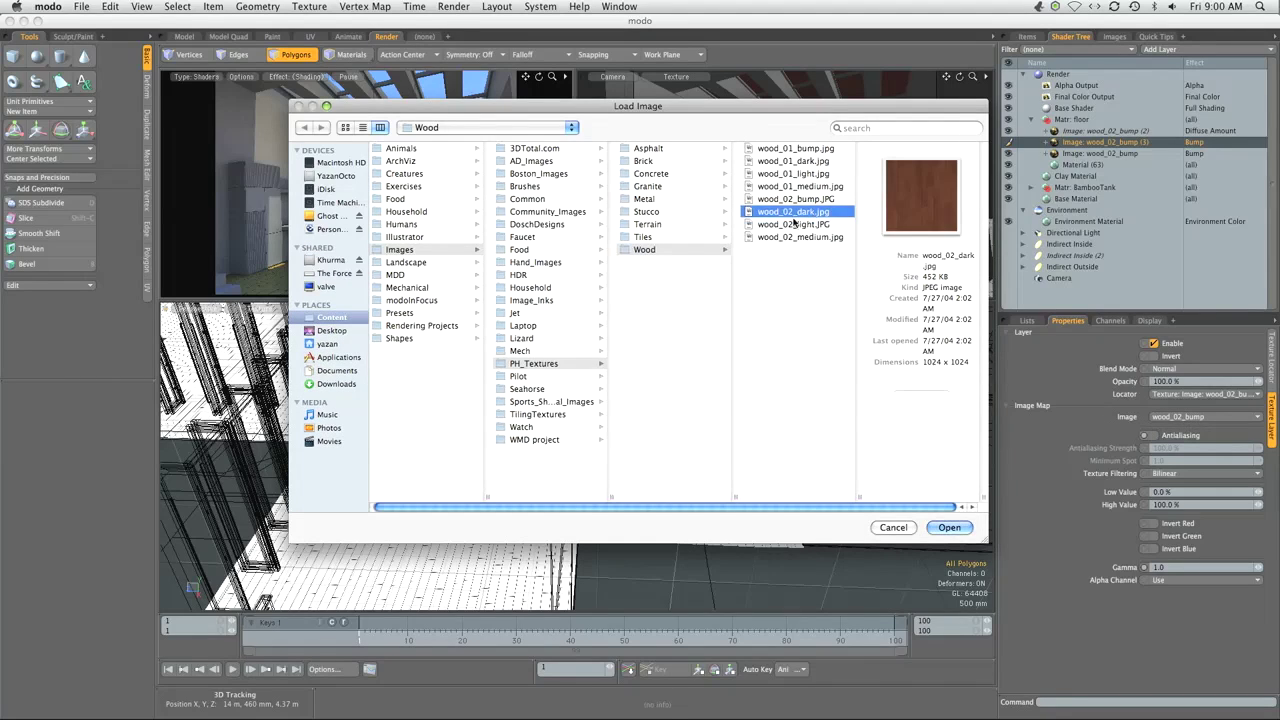
left_click(949, 528)
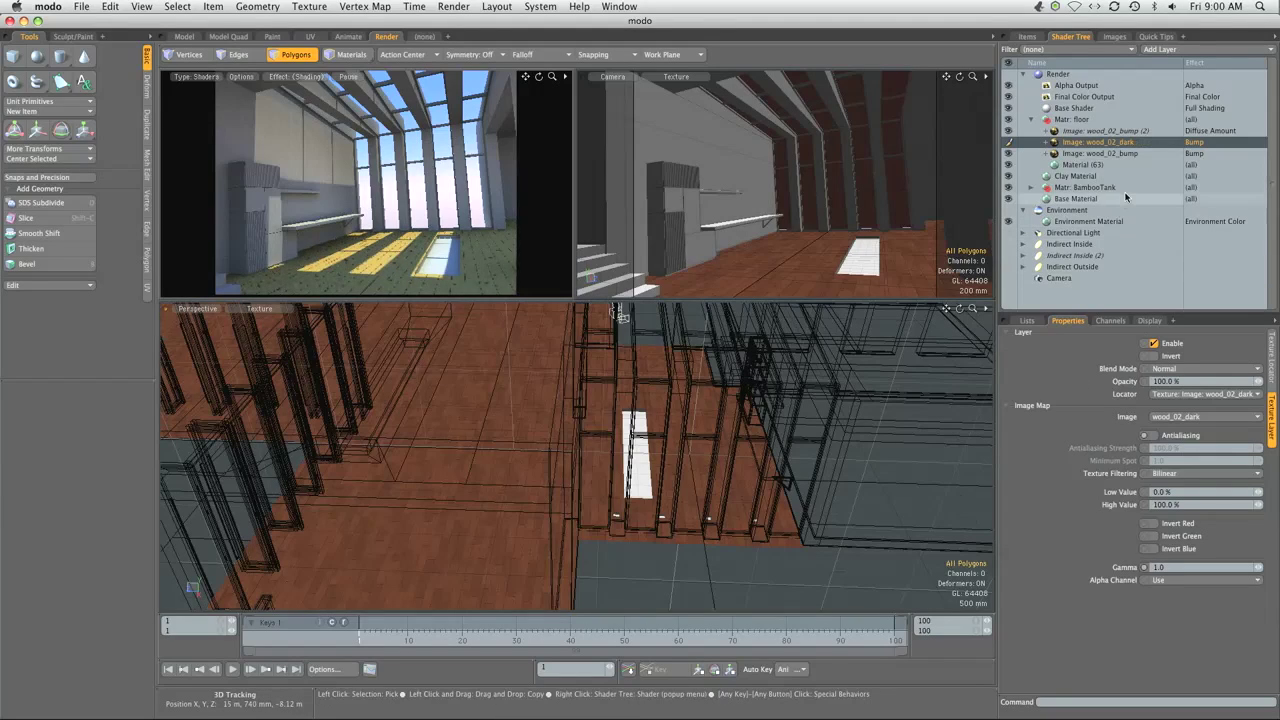
Switch the wood_02_dark layer's effect from Bump to Diffuse Color.
left_click(1196, 142)
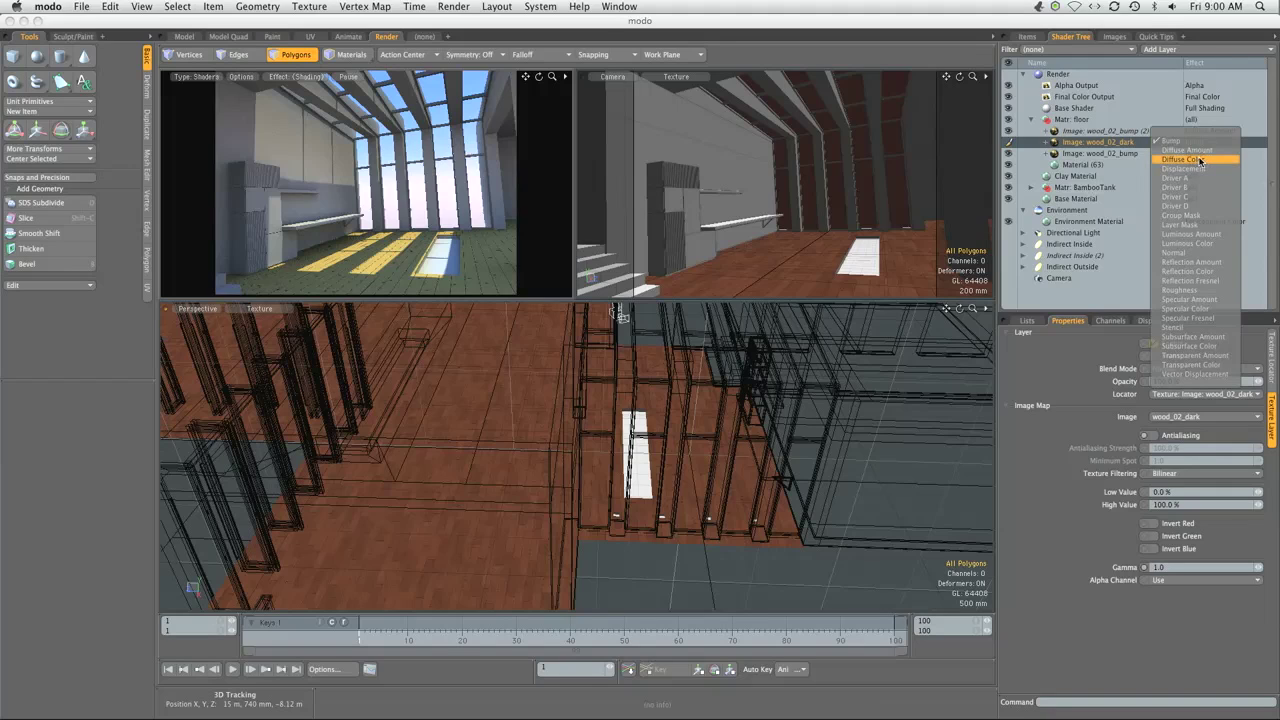
left_click(1200, 160)
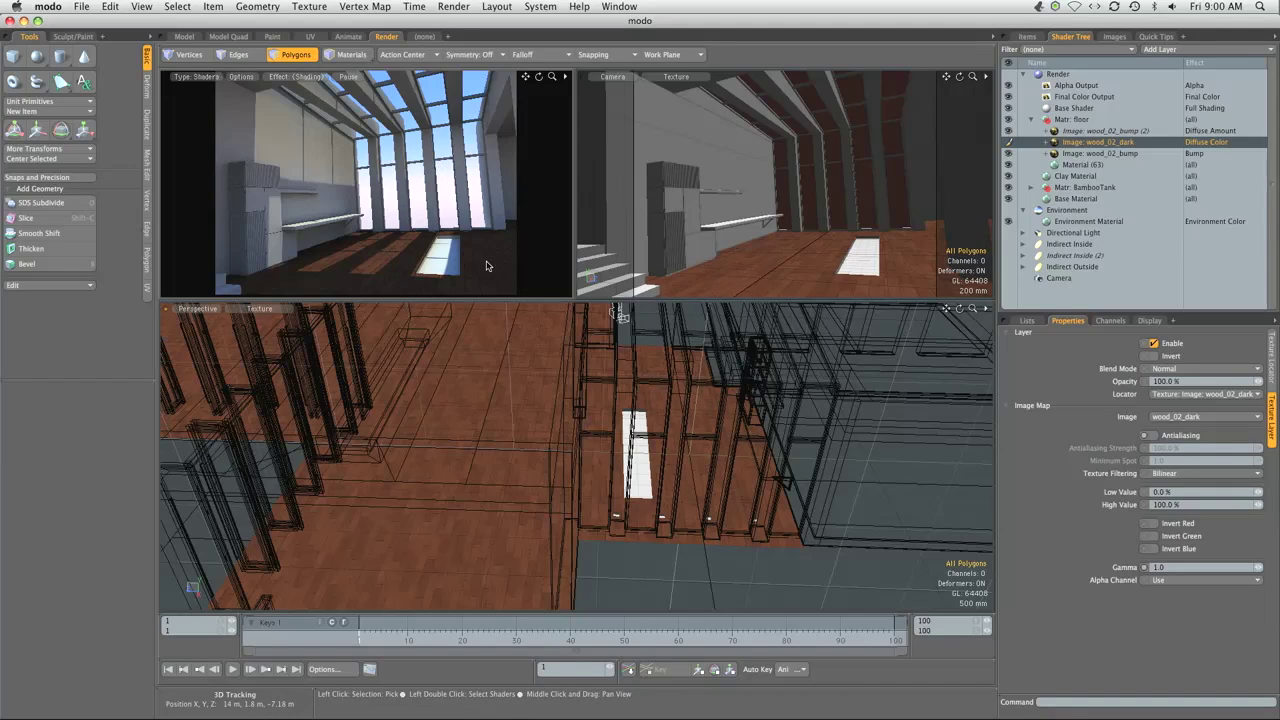
Add a Gradient layer to the floor material.
left_click(1184, 48)
mouse_move(1183, 20)
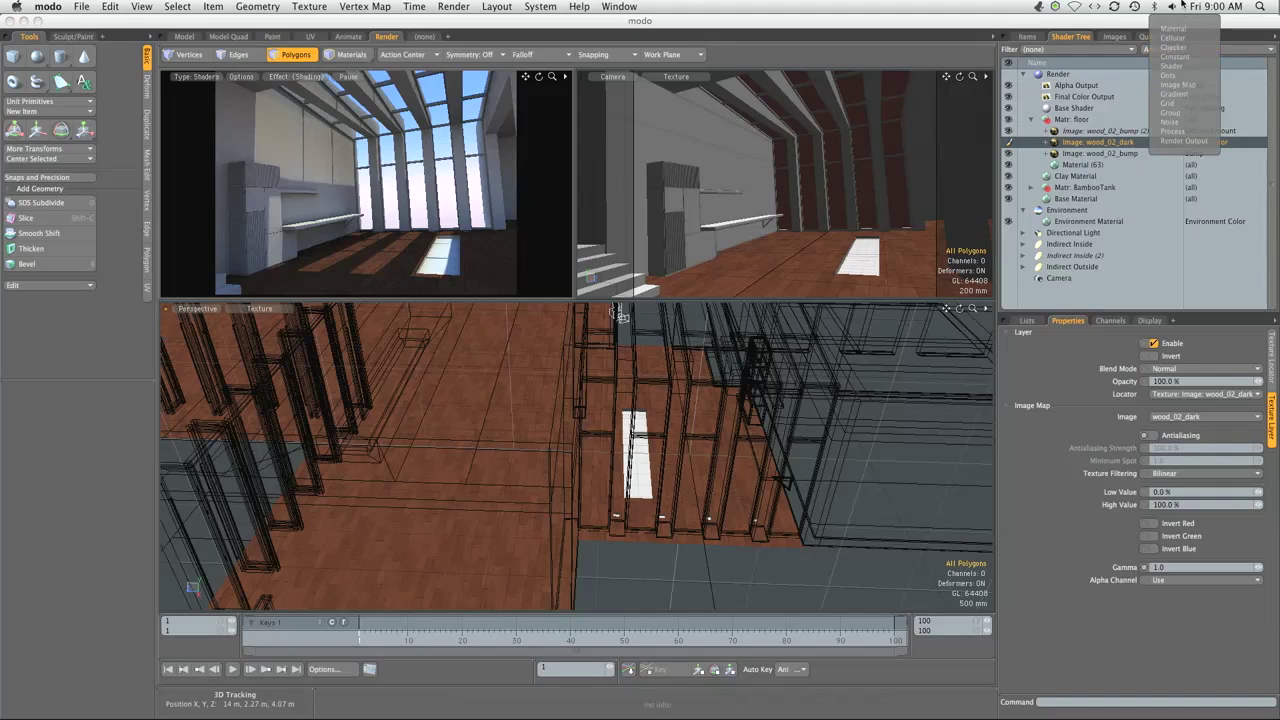
left_click(1171, 94)
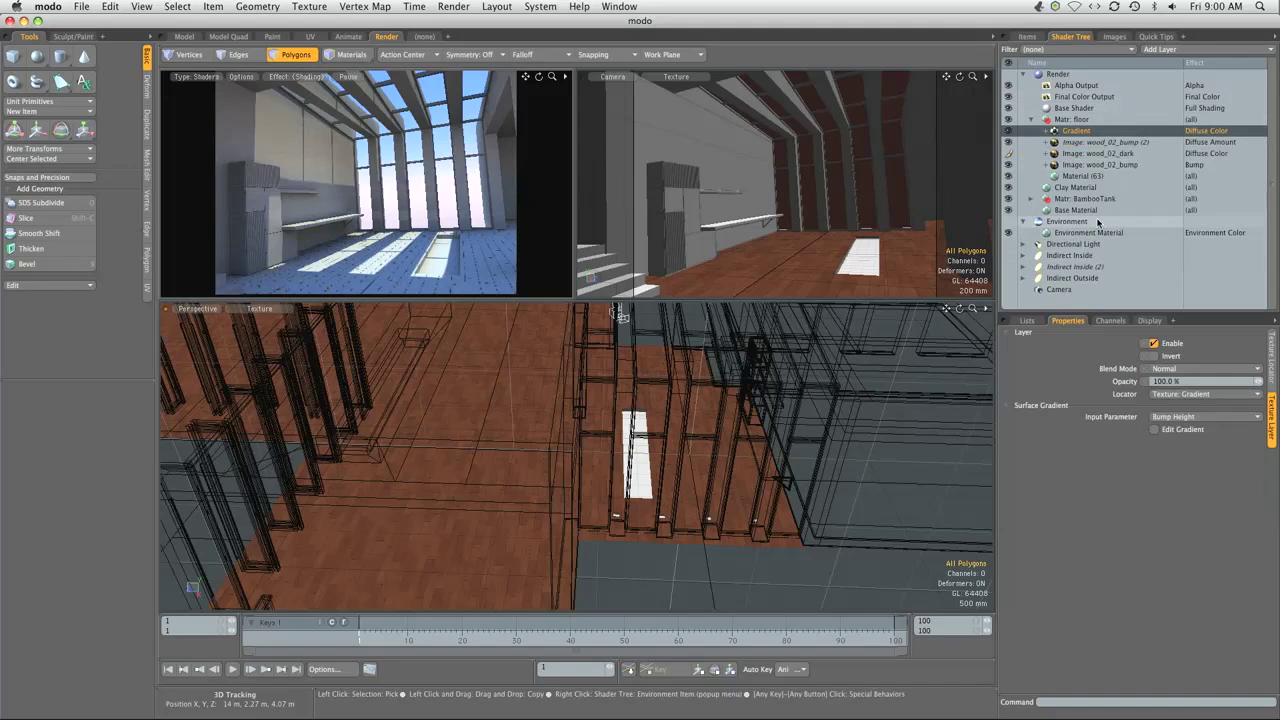
Set the gradient's texture locator Position to 0 and Size to 1 m on all axes.
left_click(1270, 345)
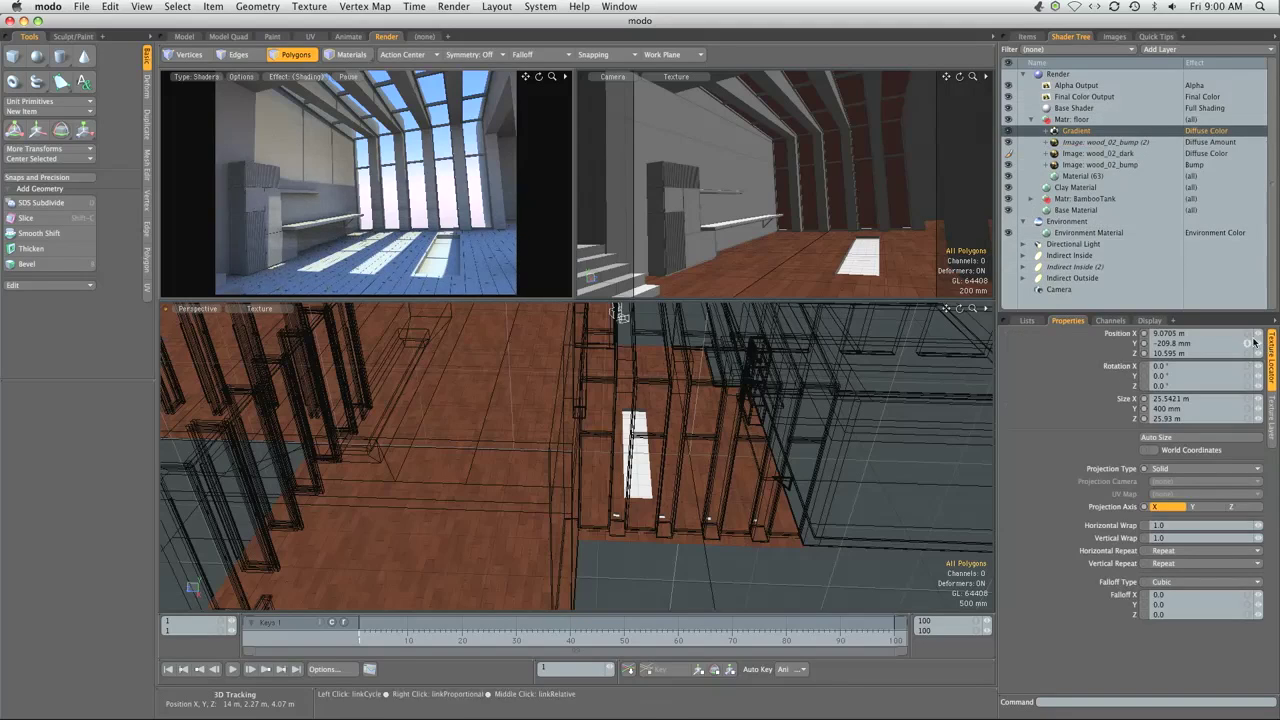
type("0")
key("Return")
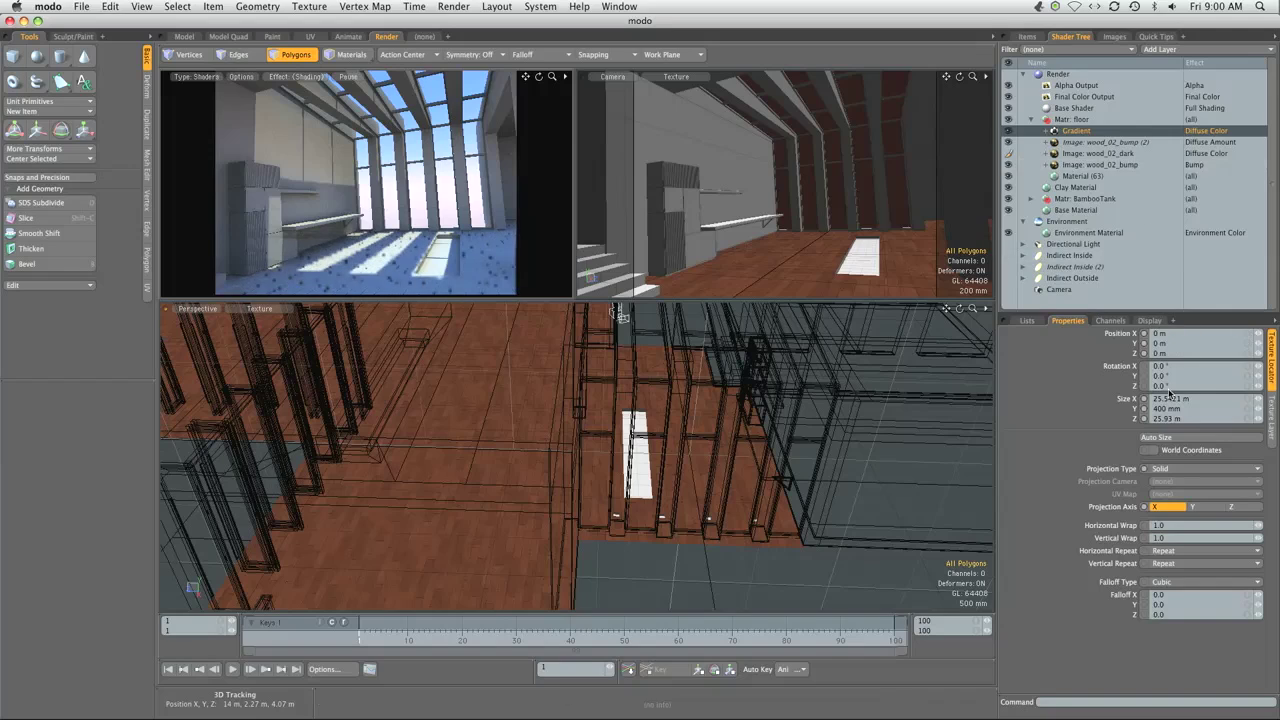
left_click(1175, 398)
type("1")
key("Return")
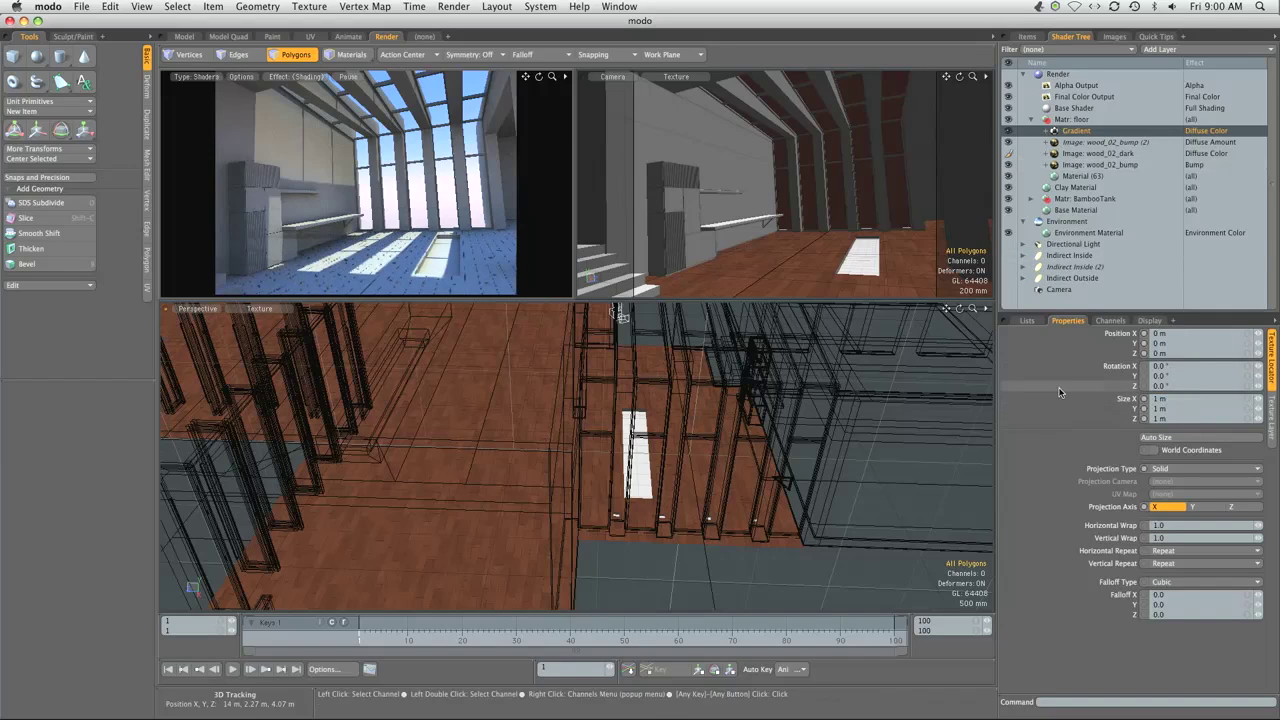
left_click(1271, 415)
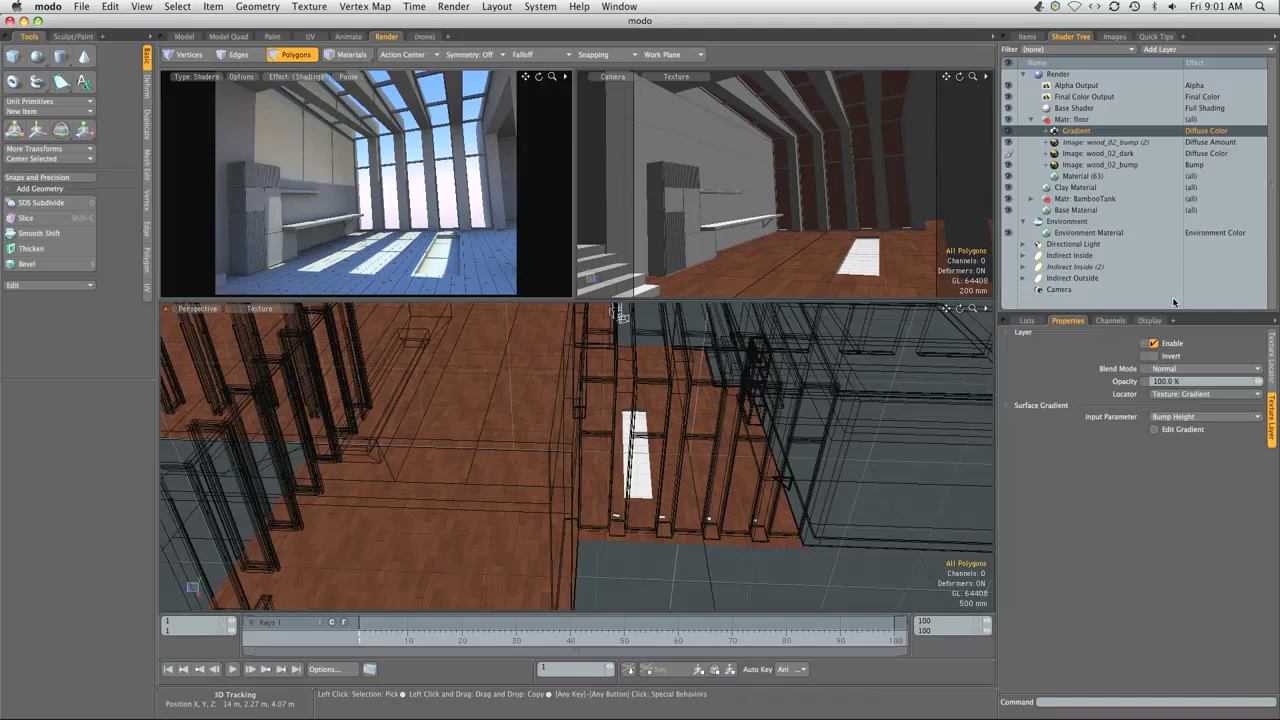
Make the gradient's 0% key dark green and add a full-brightness key at 100%.
left_click(1178, 429)
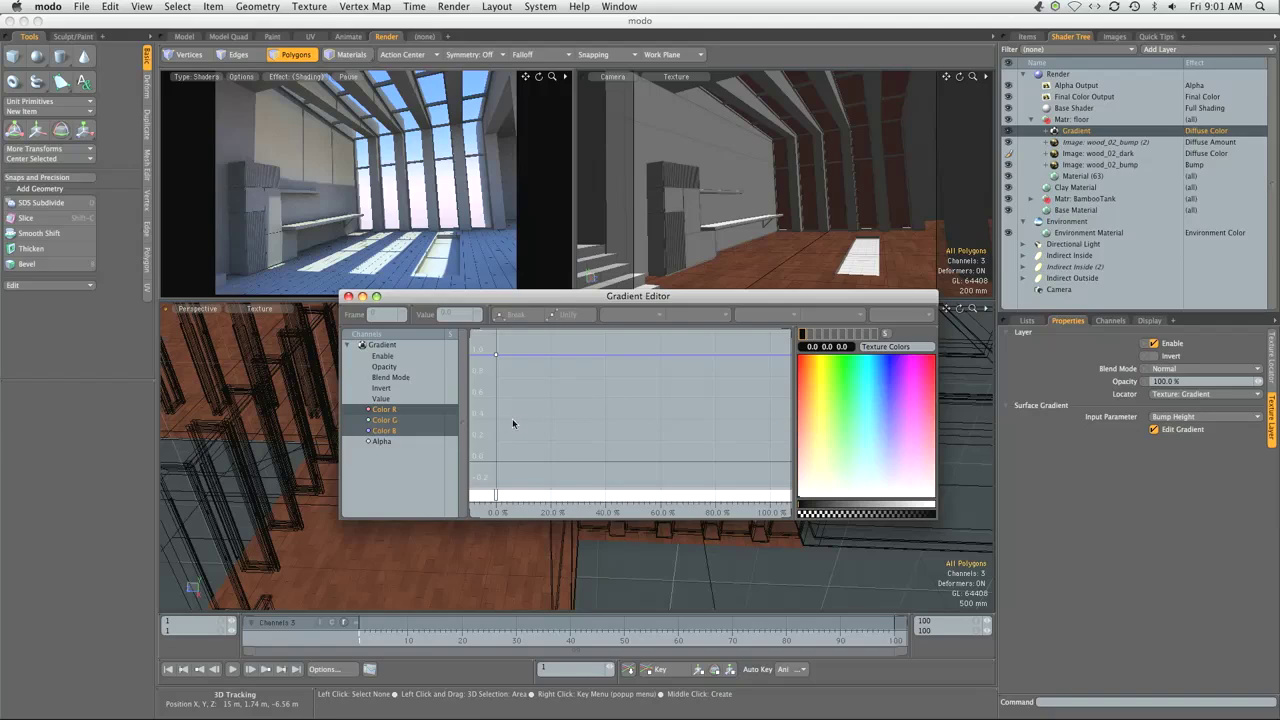
left_click(495, 354)
left_click(842, 371)
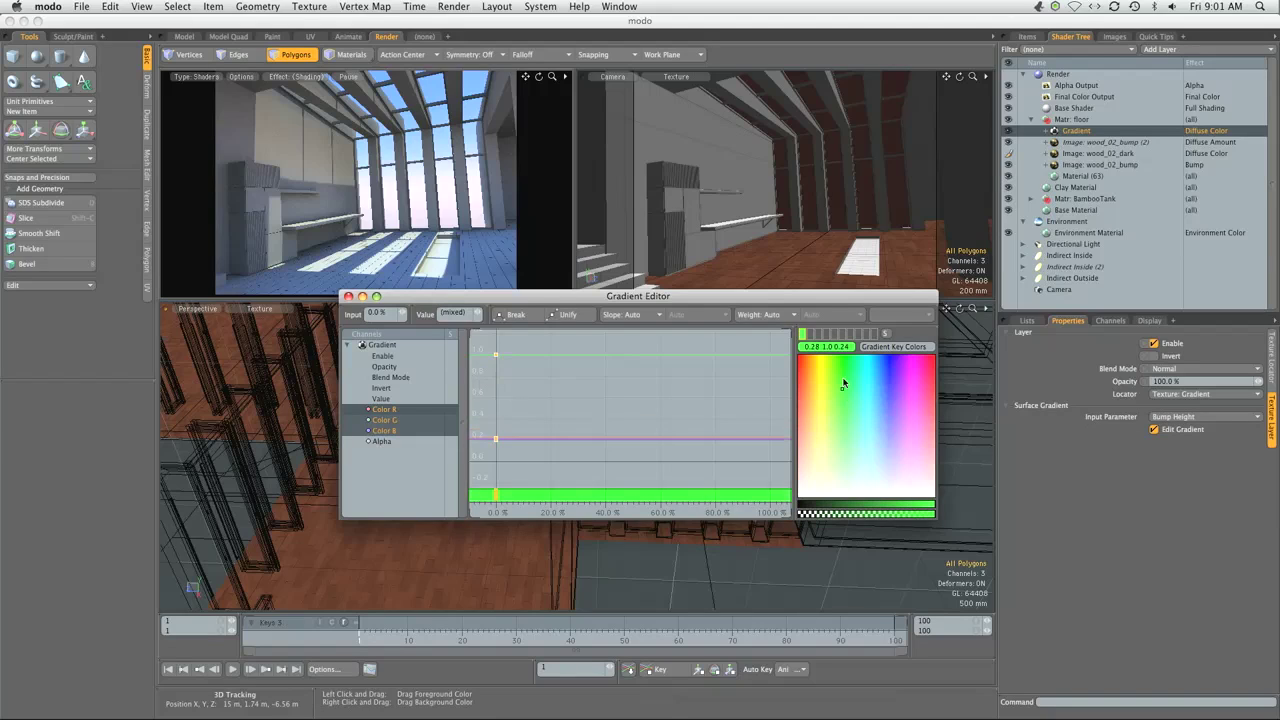
left_click(826, 503)
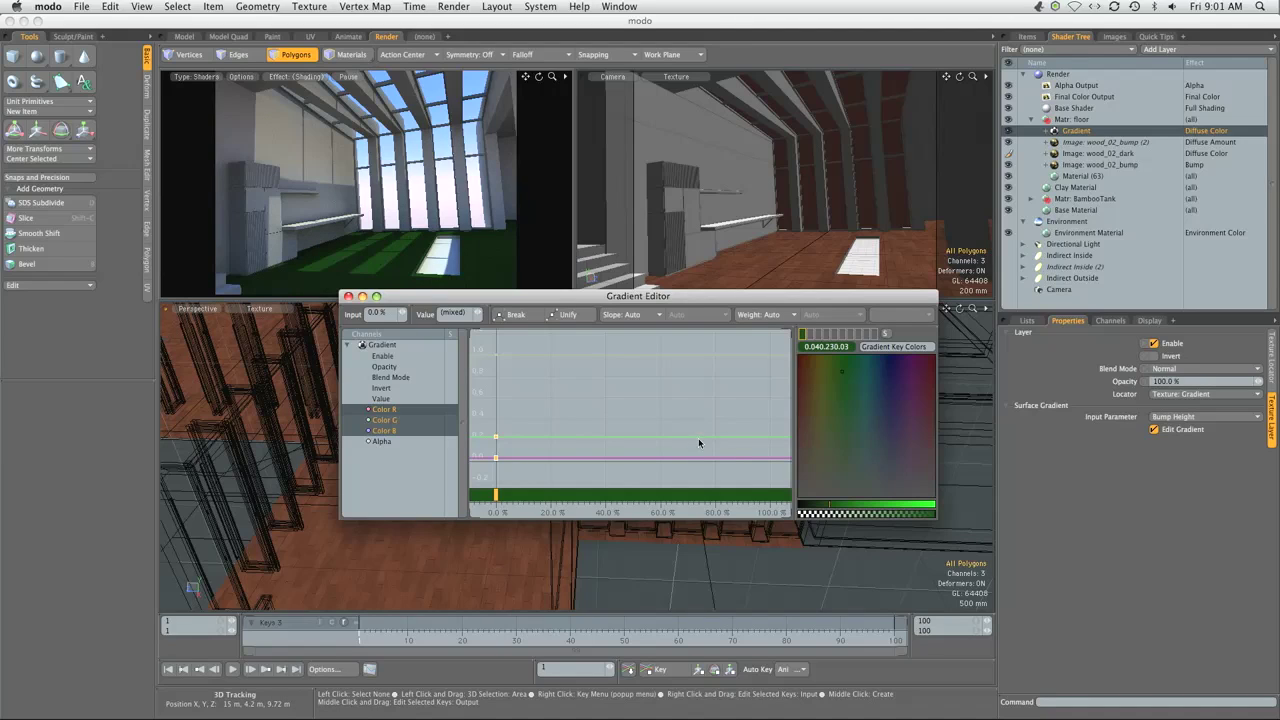
middle_click(771, 461)
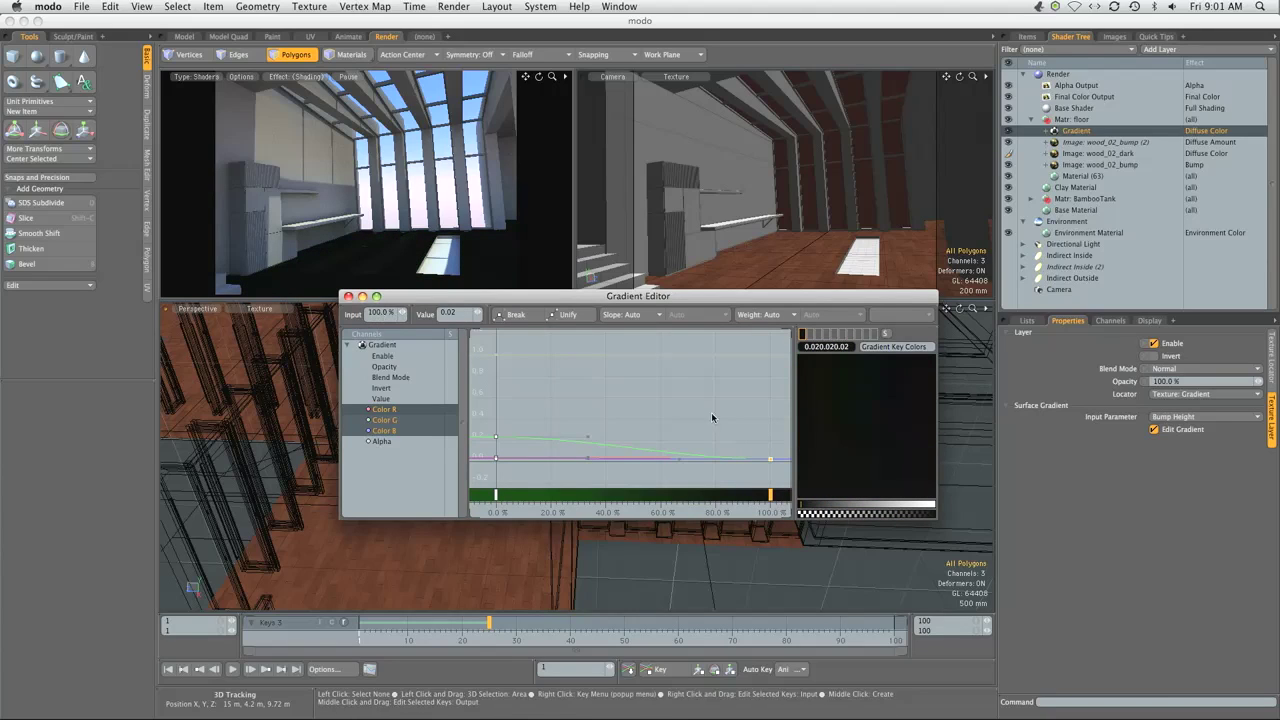
left_click_drag(836, 505, 930, 505)
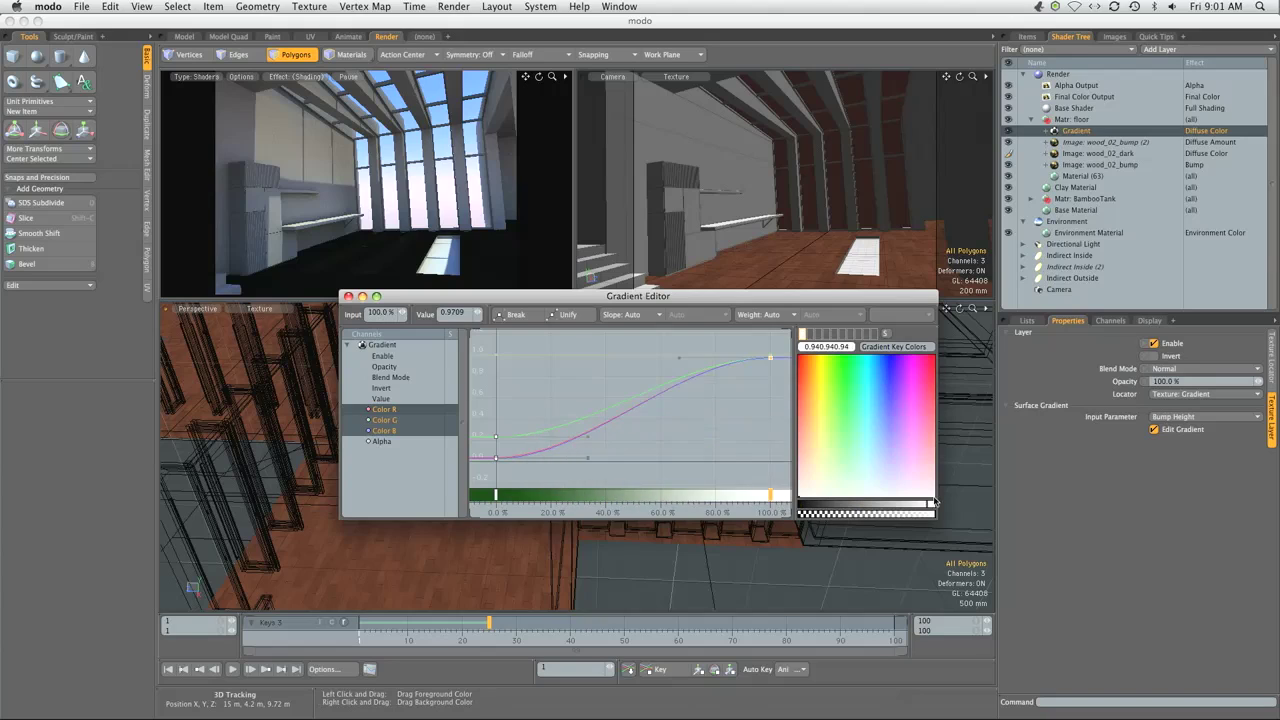
left_click(810, 373)
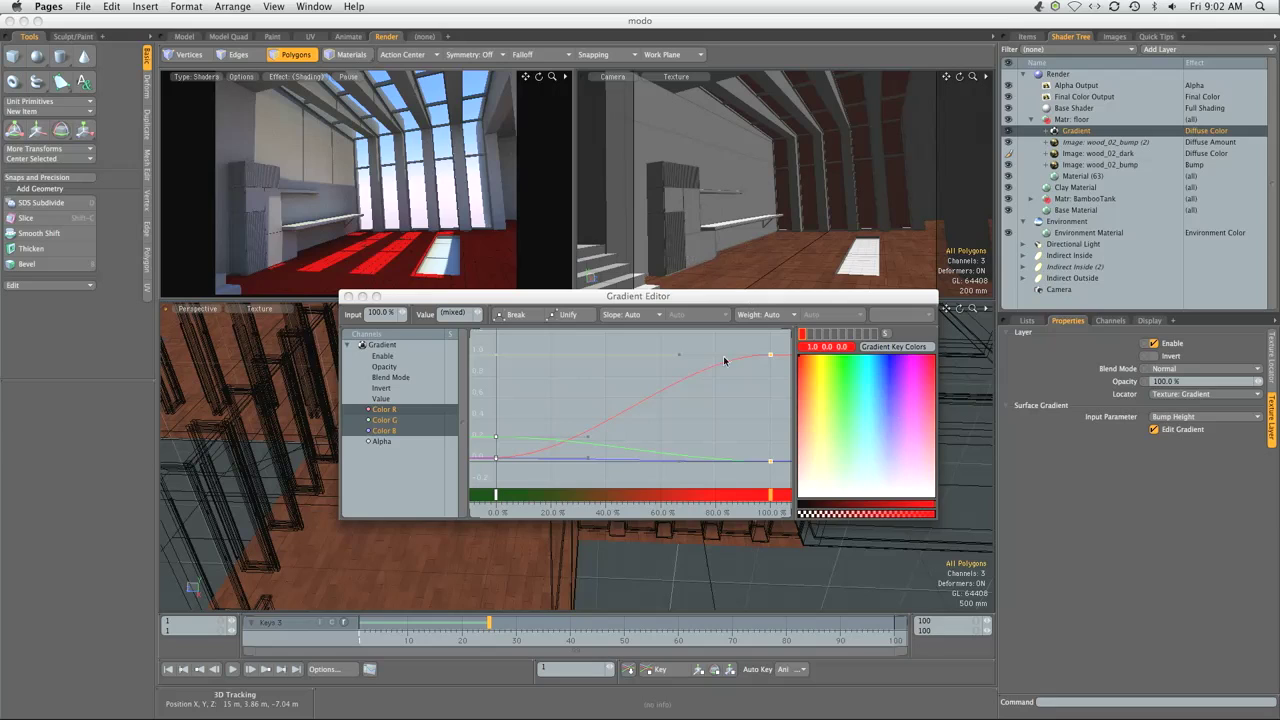
Move the dark green key to 90% and make the 100% key bright yellow-green (0.49, 1.0, 0.12).
left_click(508, 418)
left_click_drag(512, 416, 484, 486)
type("90")
key("Return")
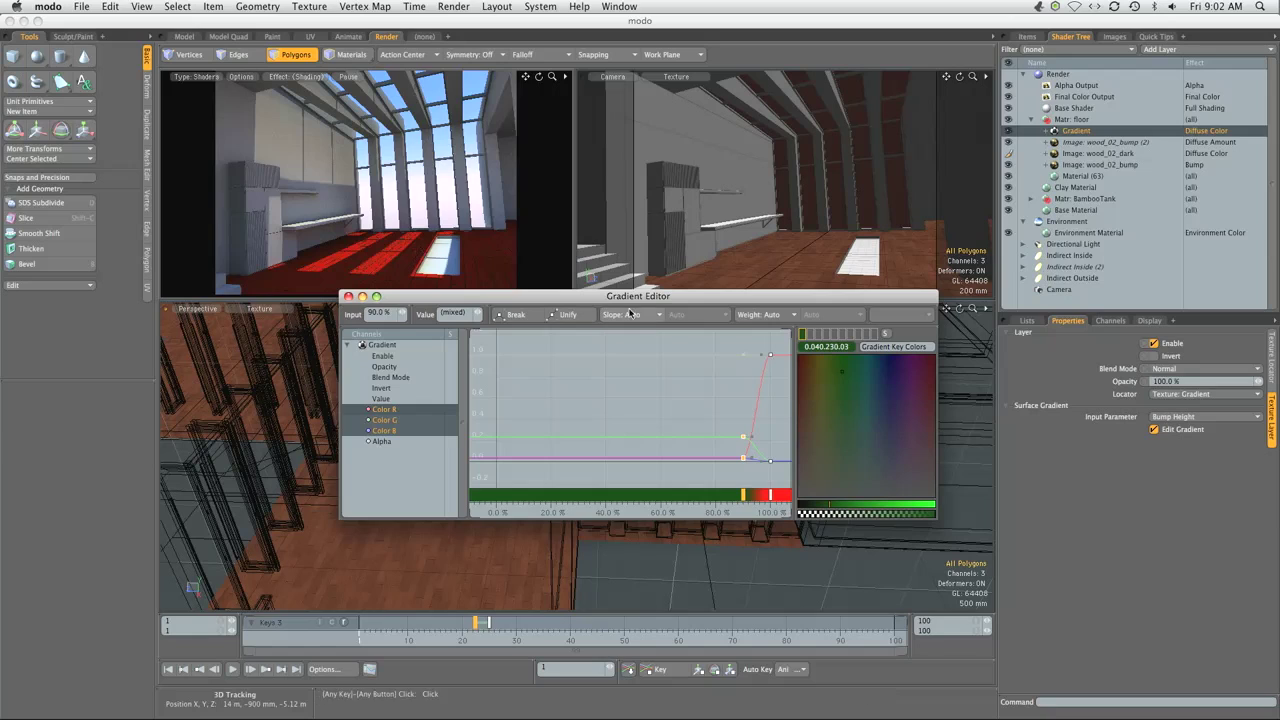
left_click(769, 354)
left_click(831, 371)
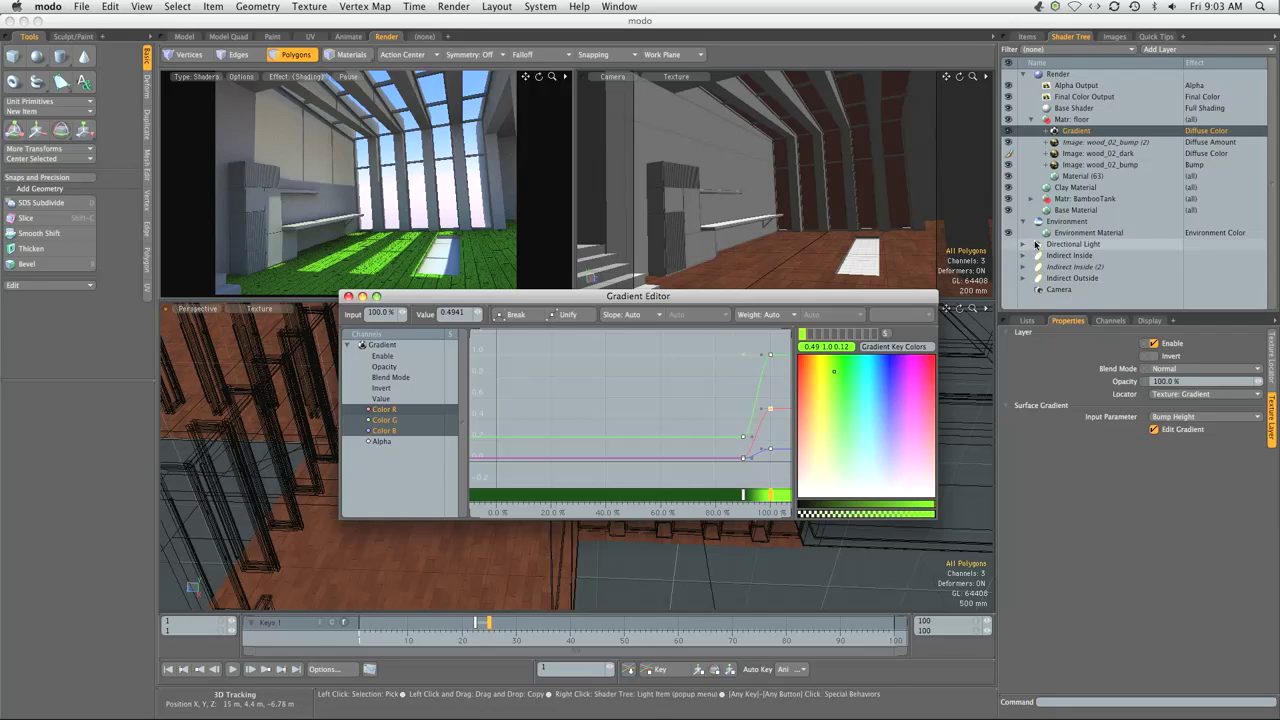
Set the Gradient layer's Blend Mode to Overlay and its Opacity to 70%.
left_click(1173, 368)
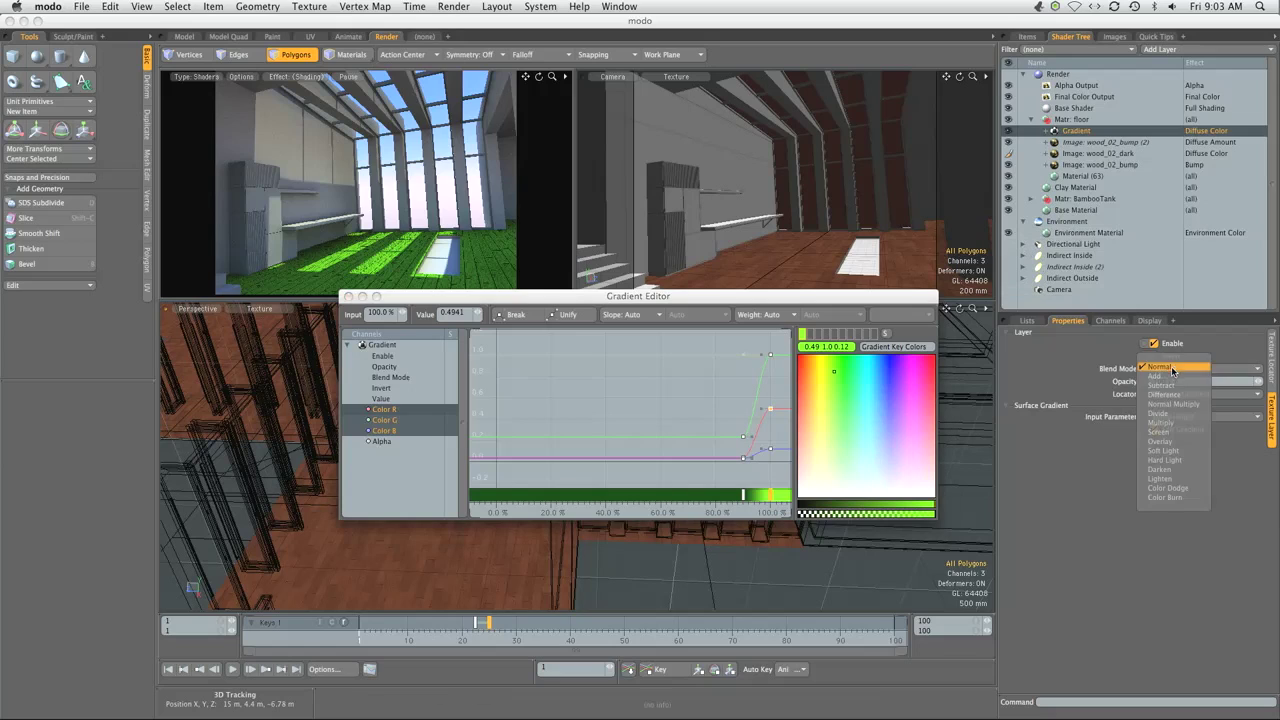
left_click(1168, 369)
left_click(1166, 369)
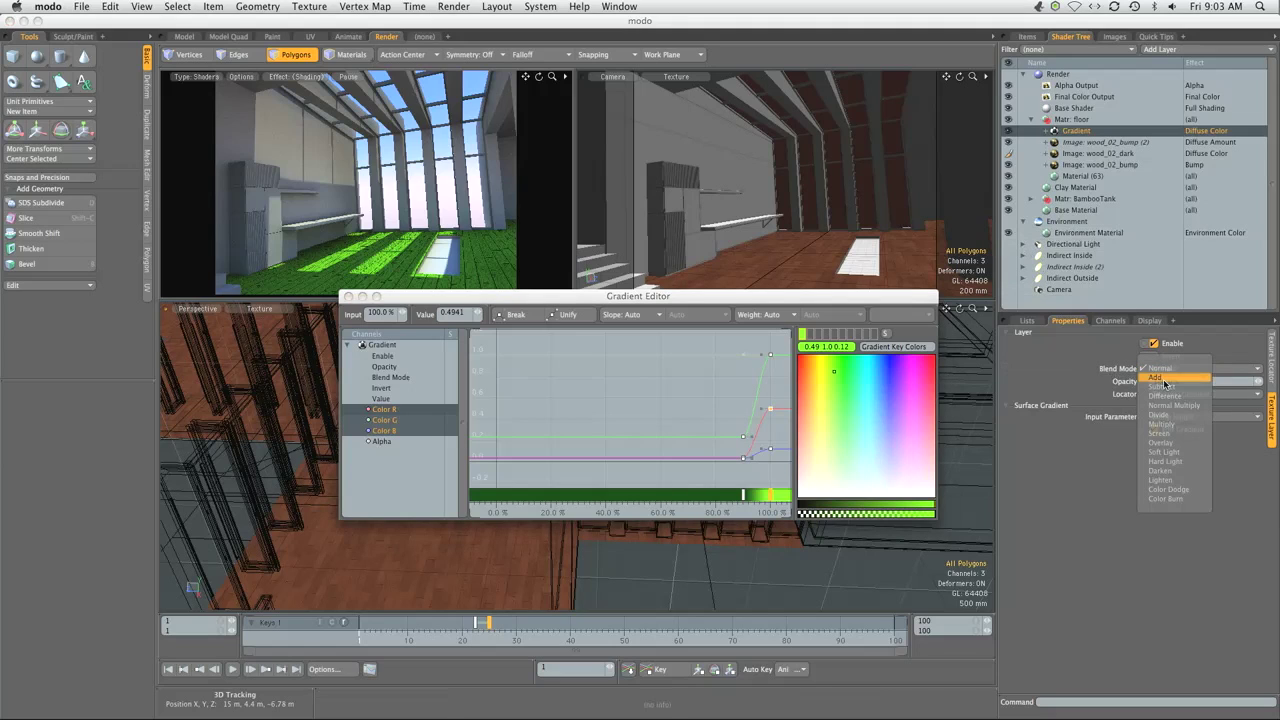
left_click(1161, 443)
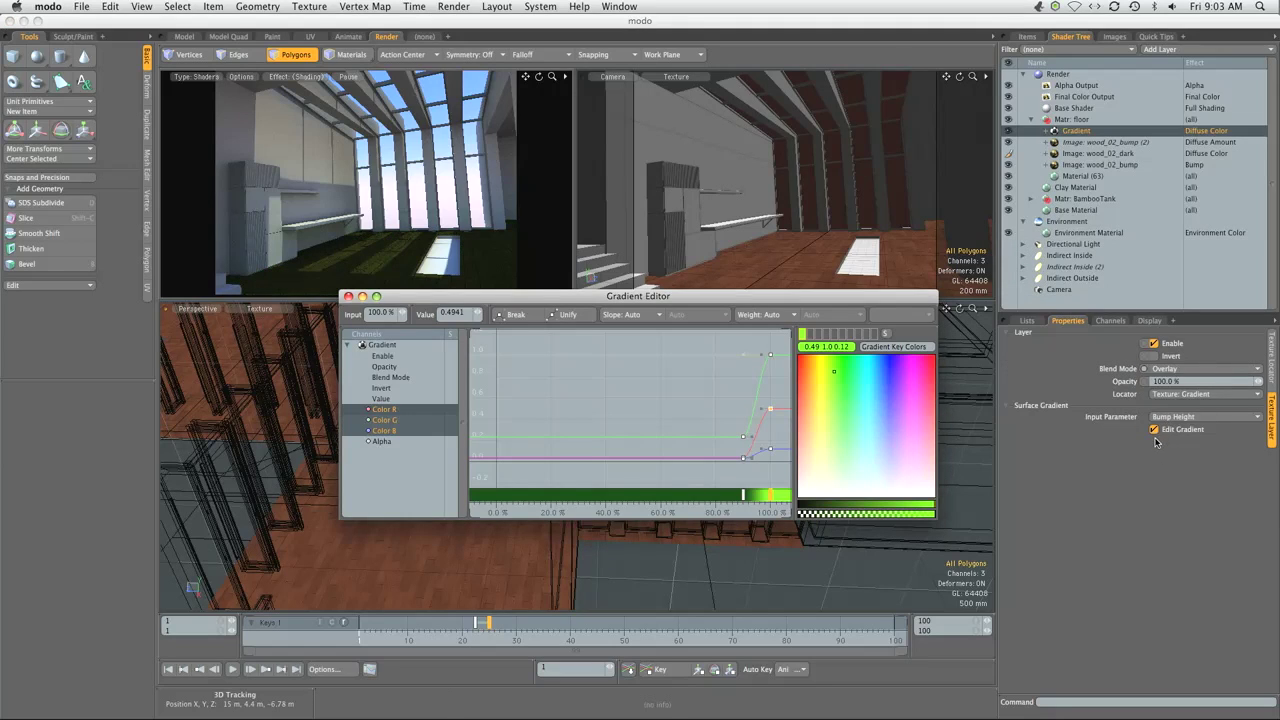
left_click(1188, 381)
type("70")
key("Return")
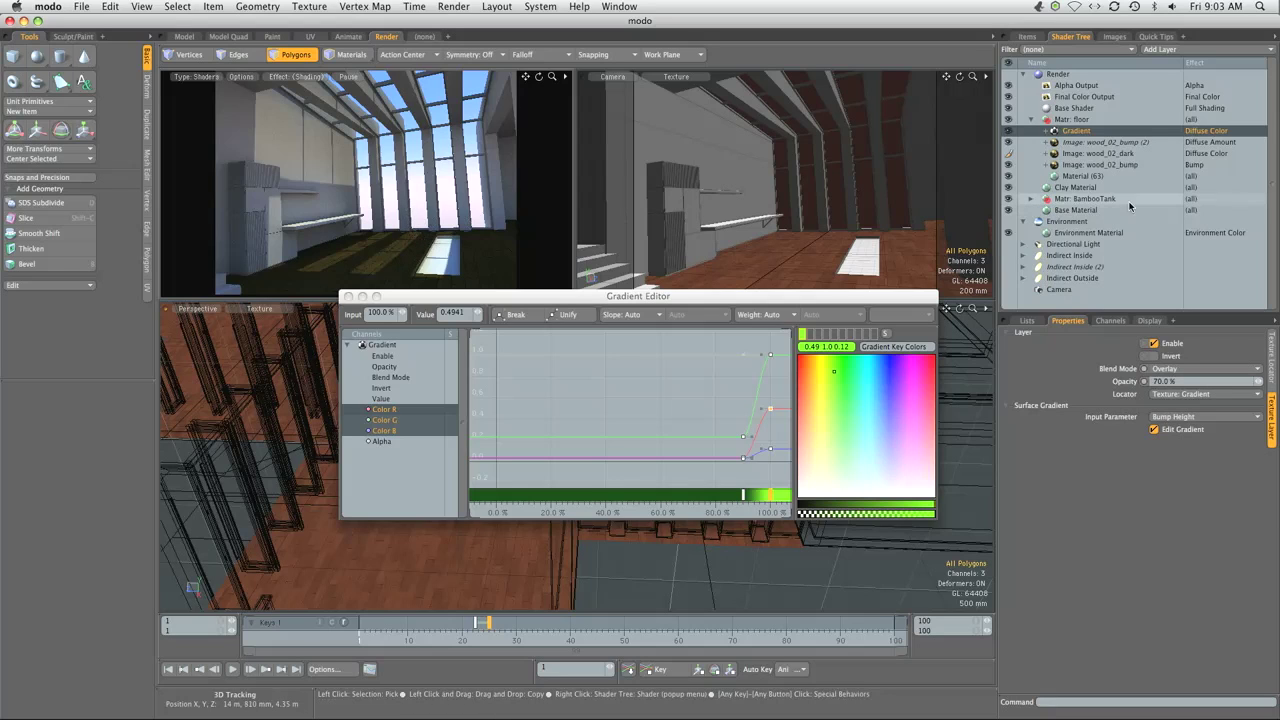
Create an instance of wood_02_bump and set the wood_02_bump layer's effect to Roughness.
right_click(1120, 165)
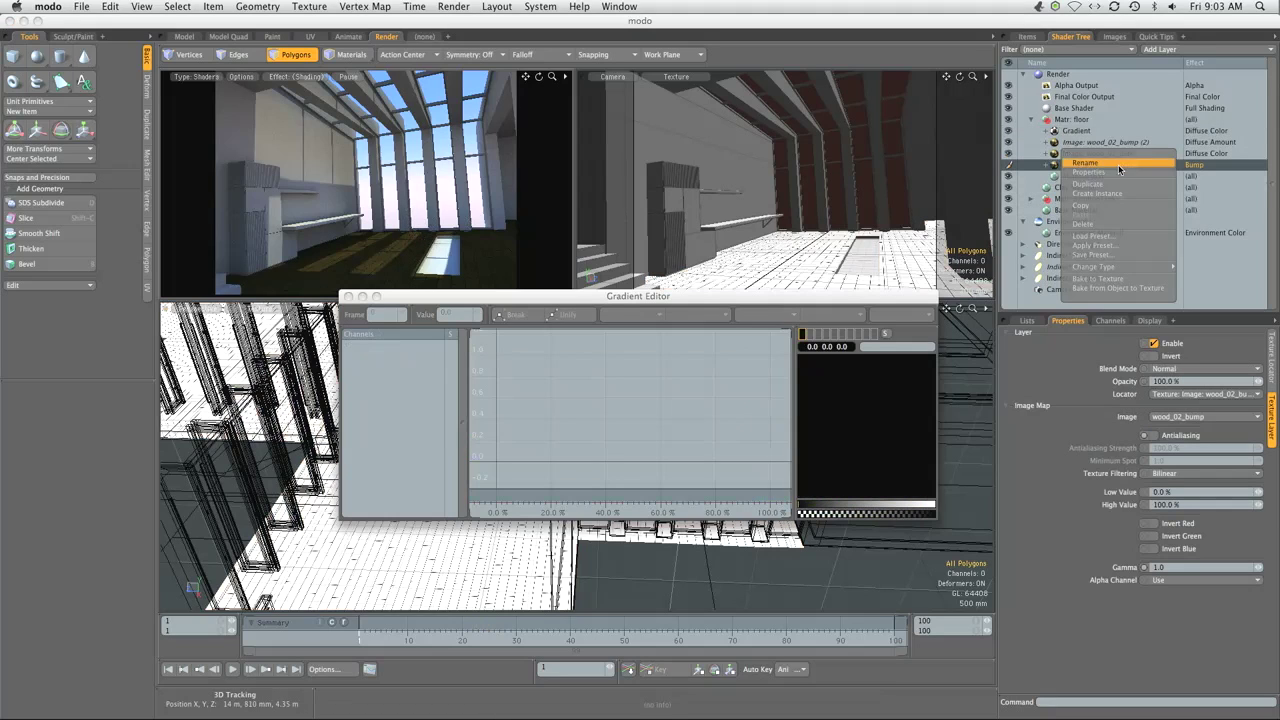
left_click(1120, 194)
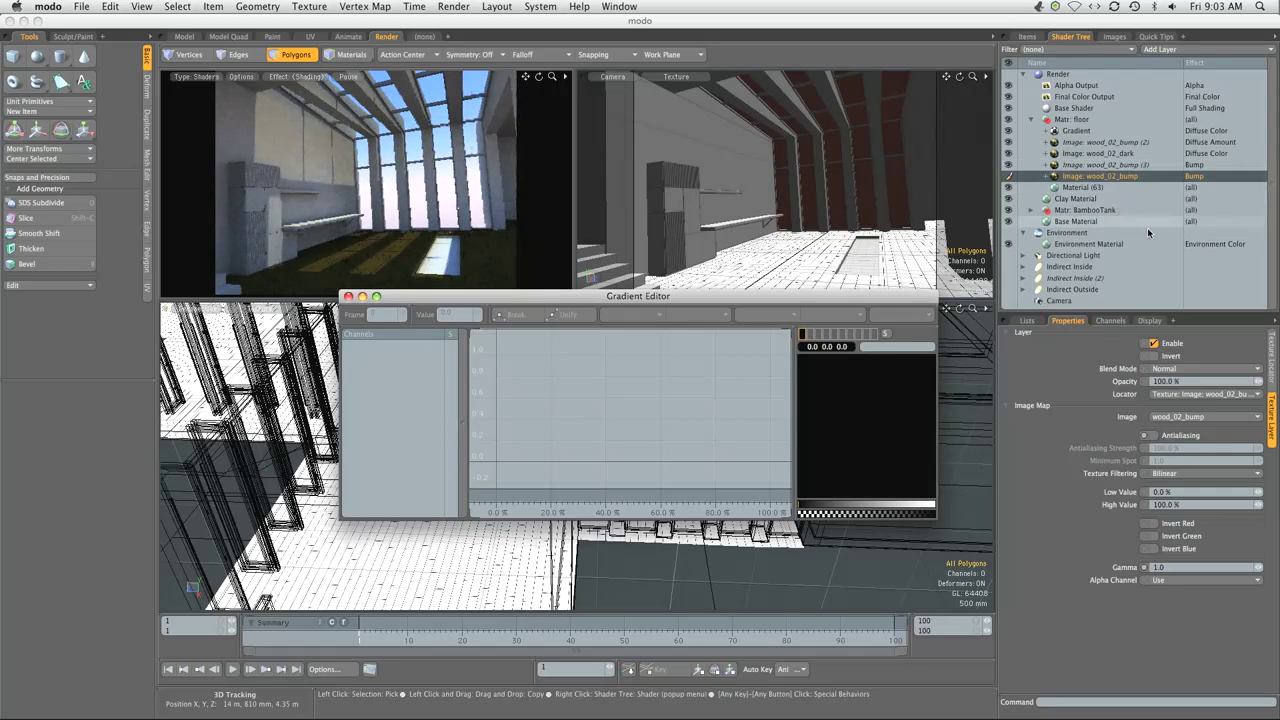
left_click(1200, 176)
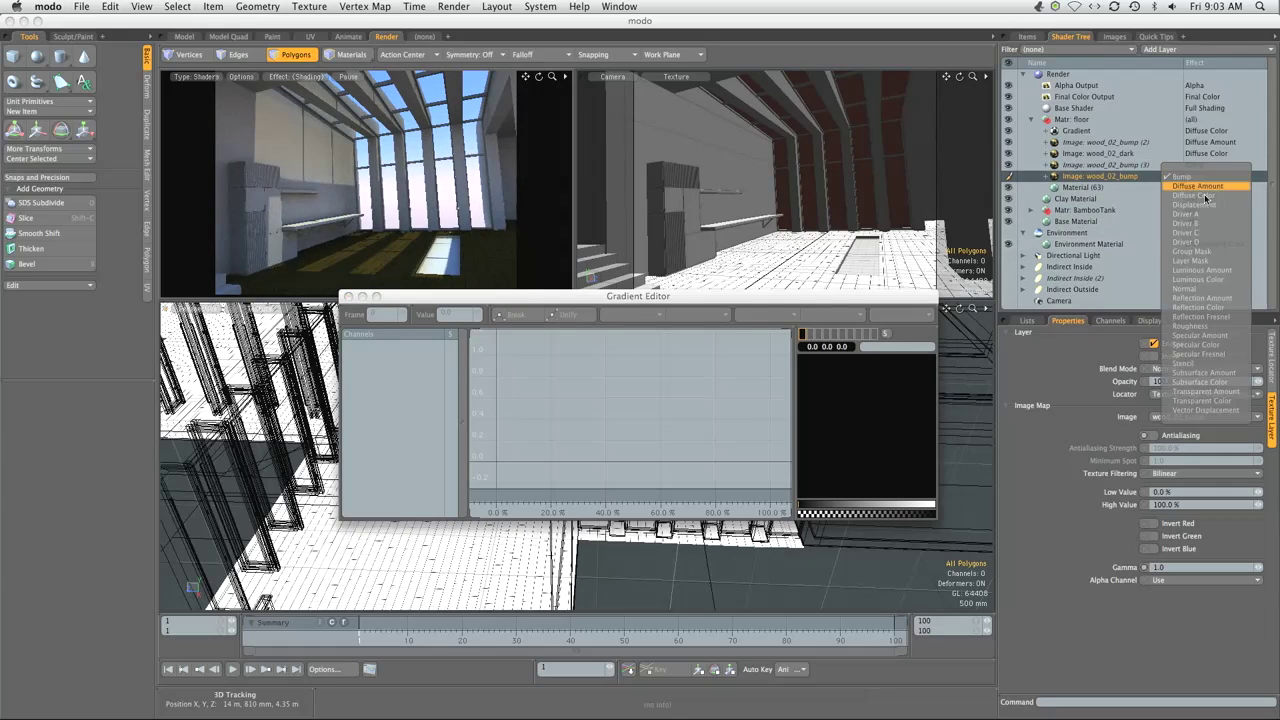
left_click(1205, 328)
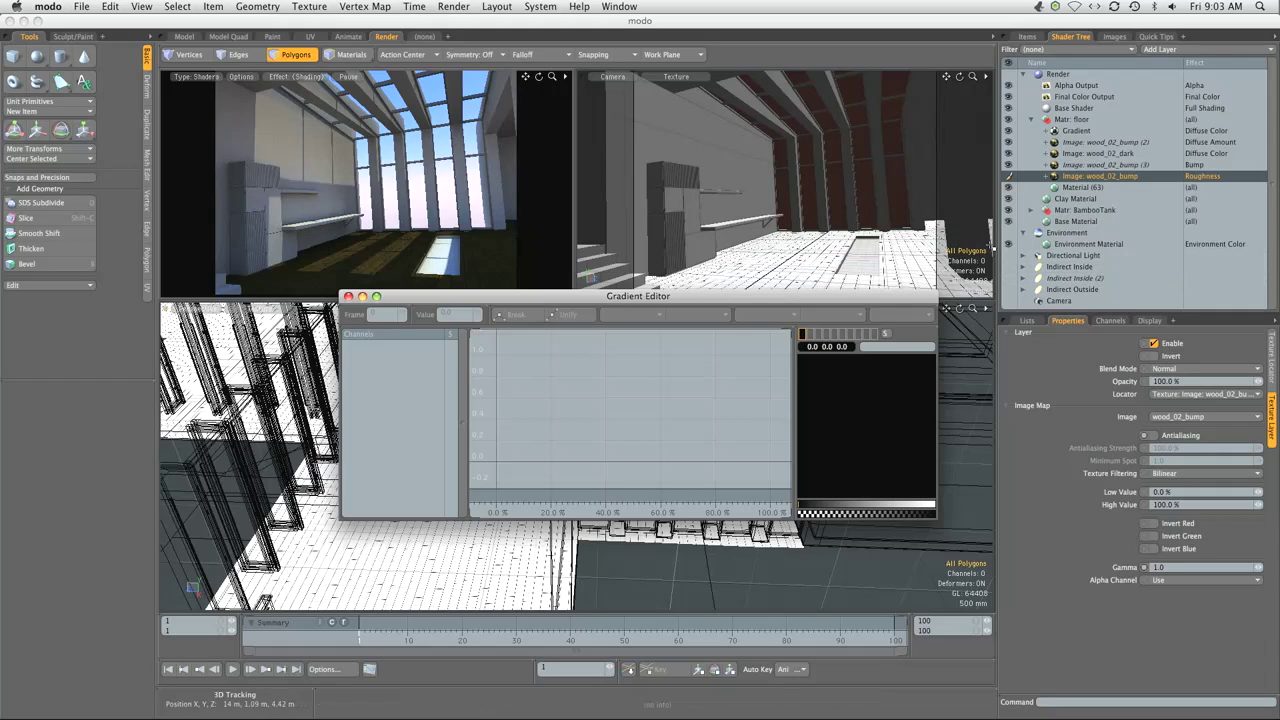
Set Material (63)'s Reflection Amount to 5% and Fresnel to 50%.
left_click(1111, 189)
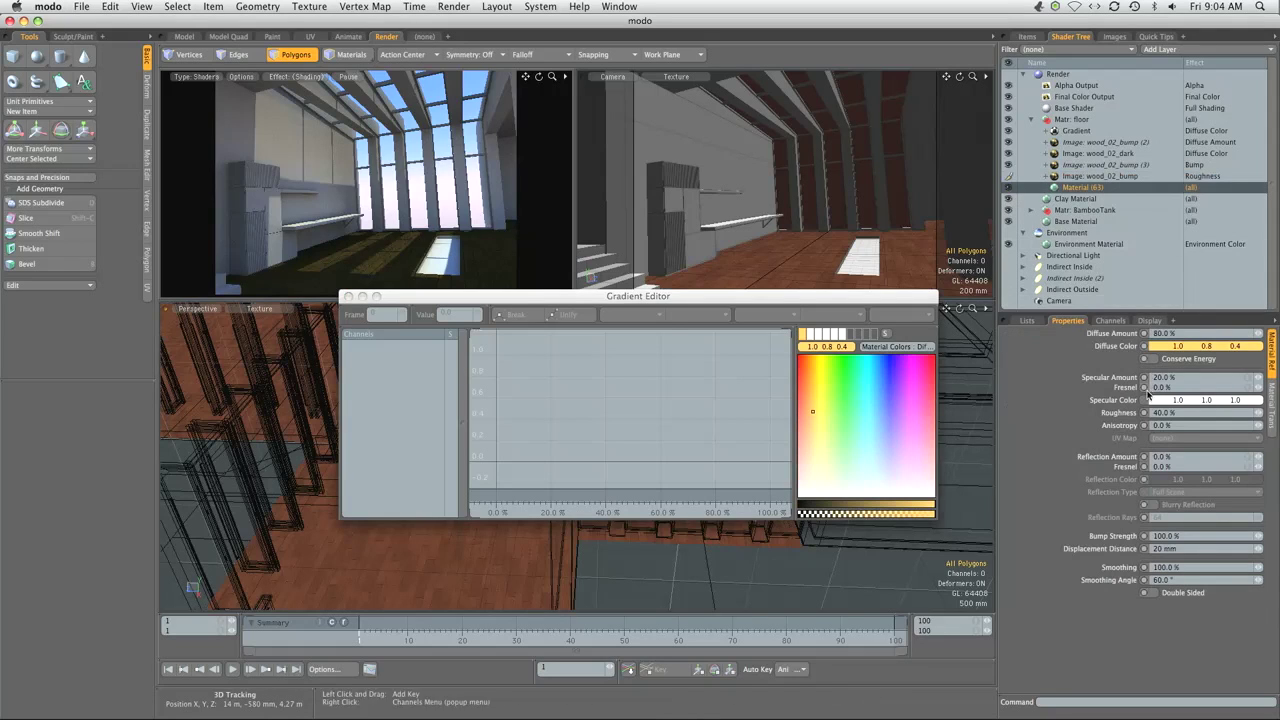
left_click(1181, 457)
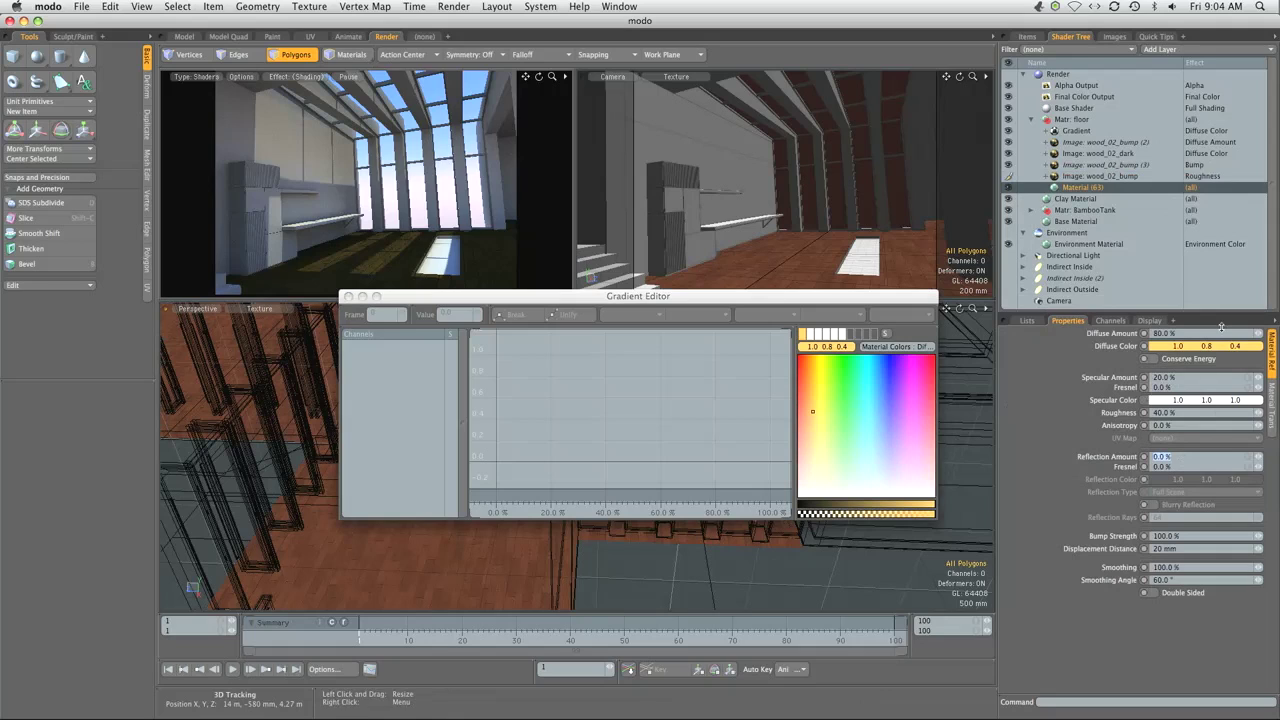
type("5")
key("Tab")
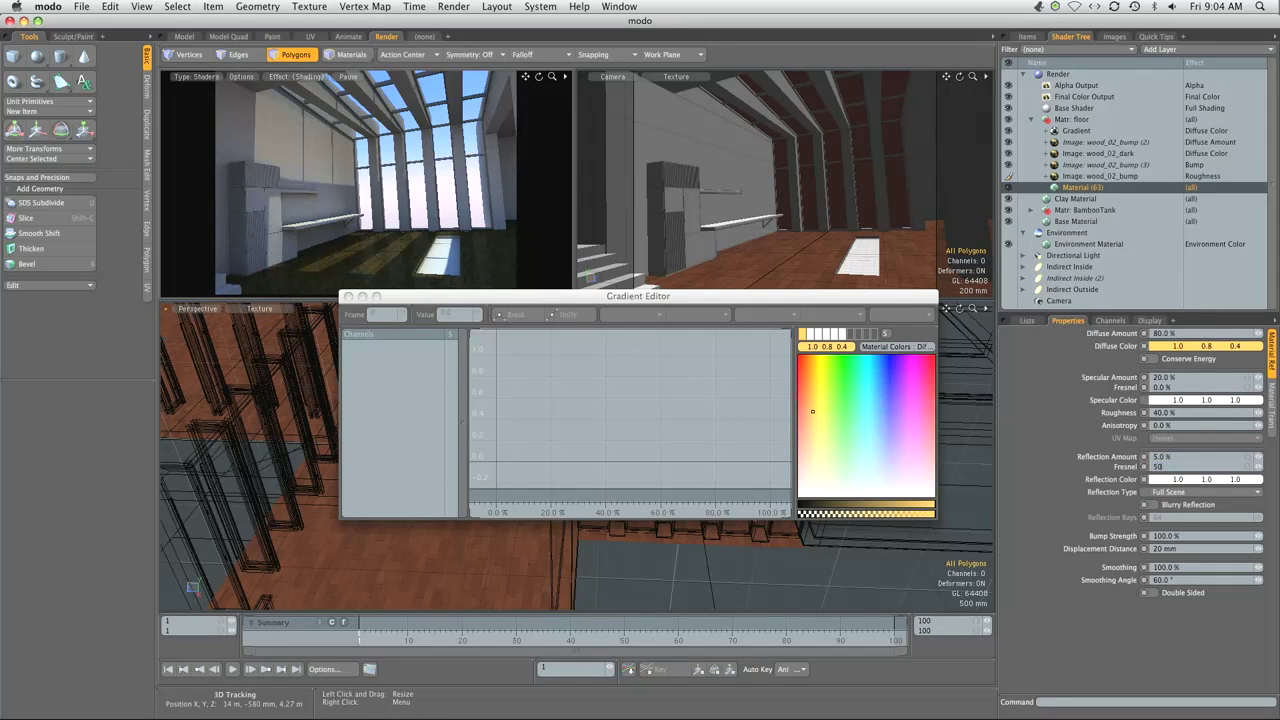
key("Return")
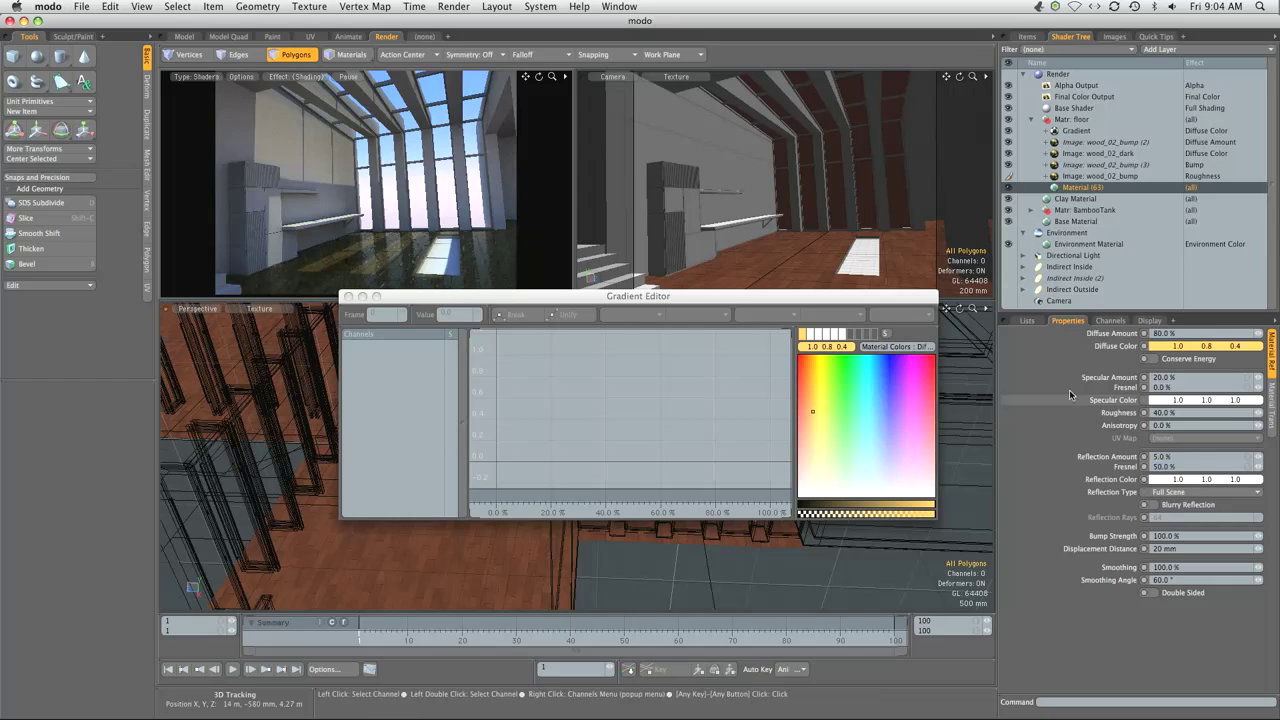
Set wood_02_bump (3) to drive Roughness while the original bump layer stays on Bump.
left_click(1125, 165)
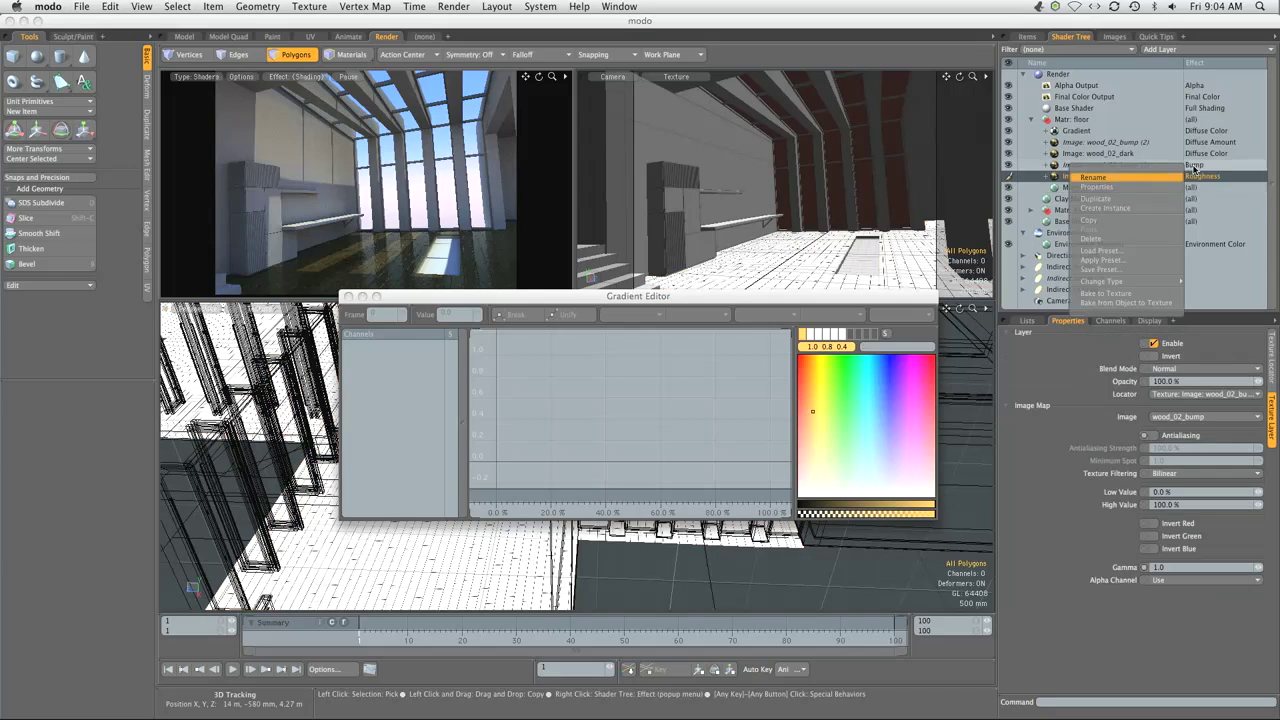
left_click(1195, 165)
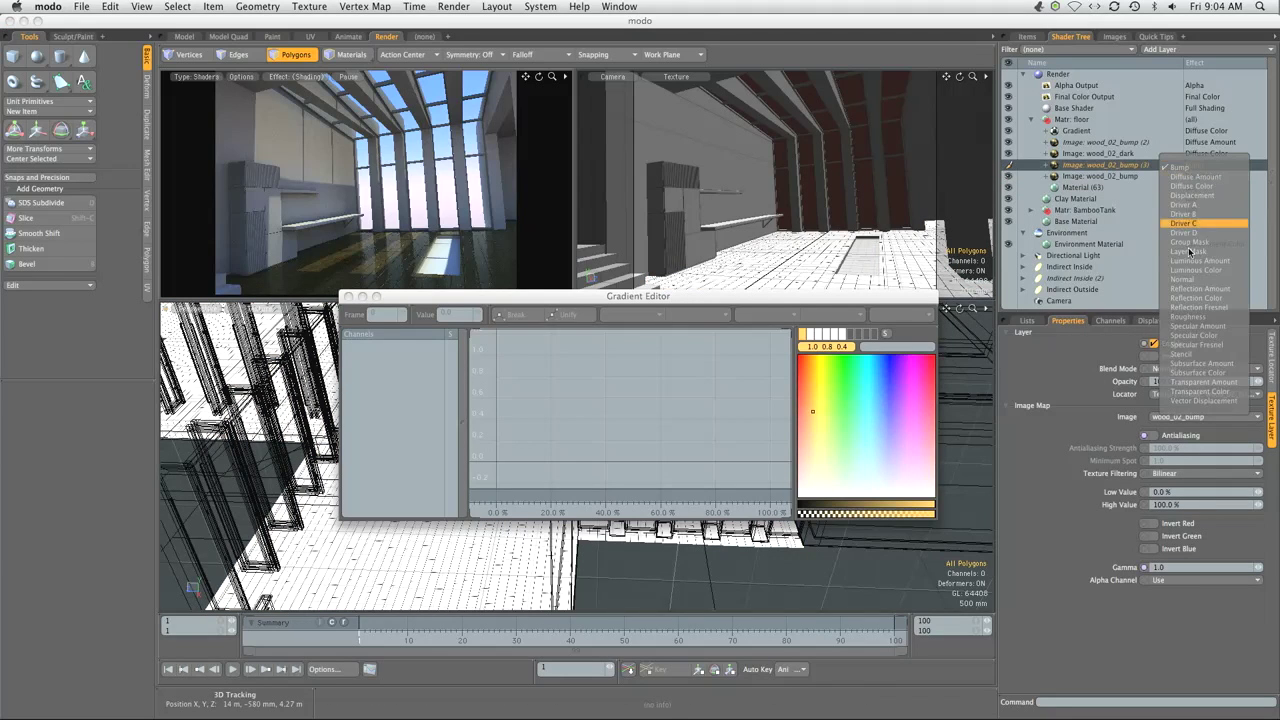
left_click(1194, 317)
left_click(1216, 177)
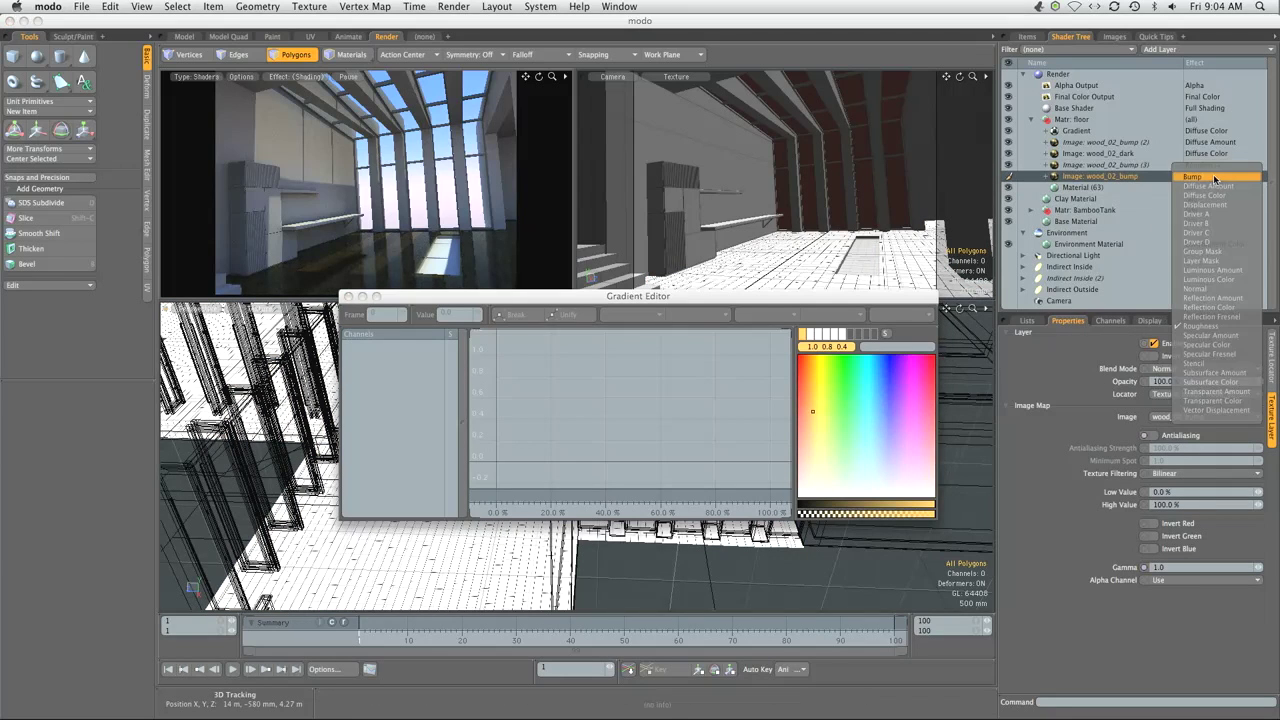
left_click(1200, 340)
left_click(1168, 165)
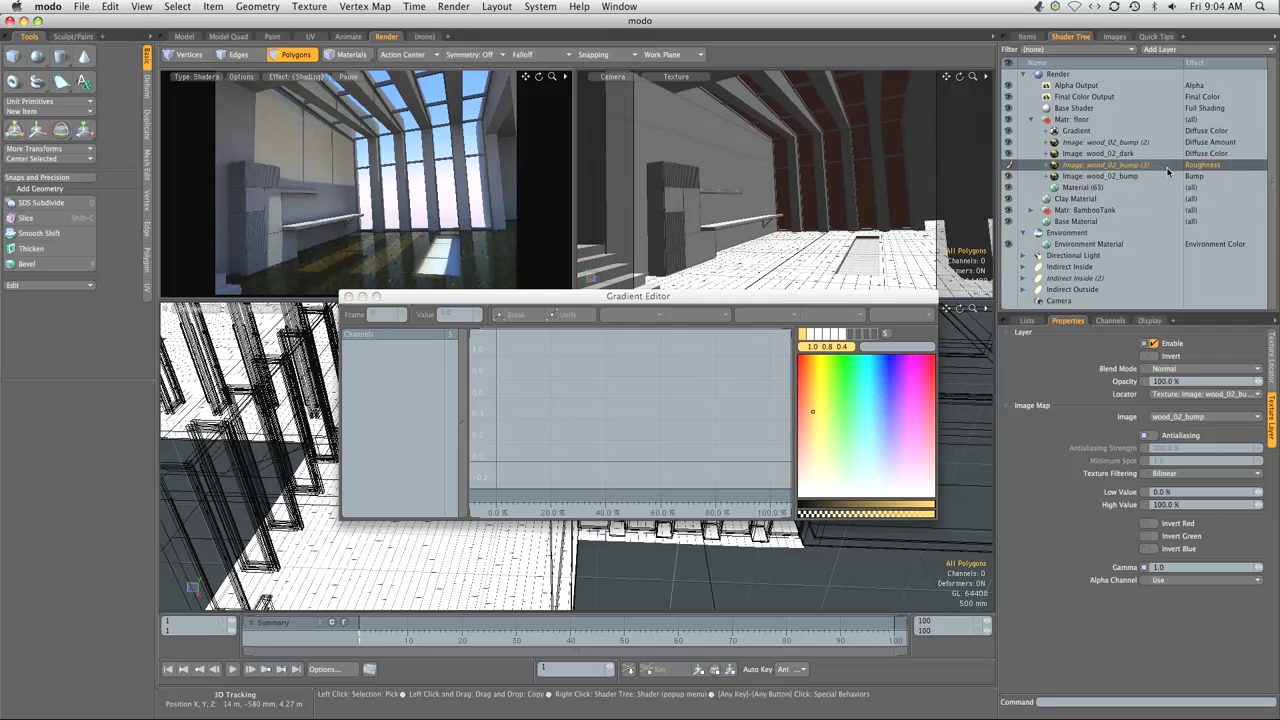
Duplicate the wood bump layer and set the copy to Reflection Amount, blended in Multiply.
left_click_drag(1160, 180, 1120, 200)
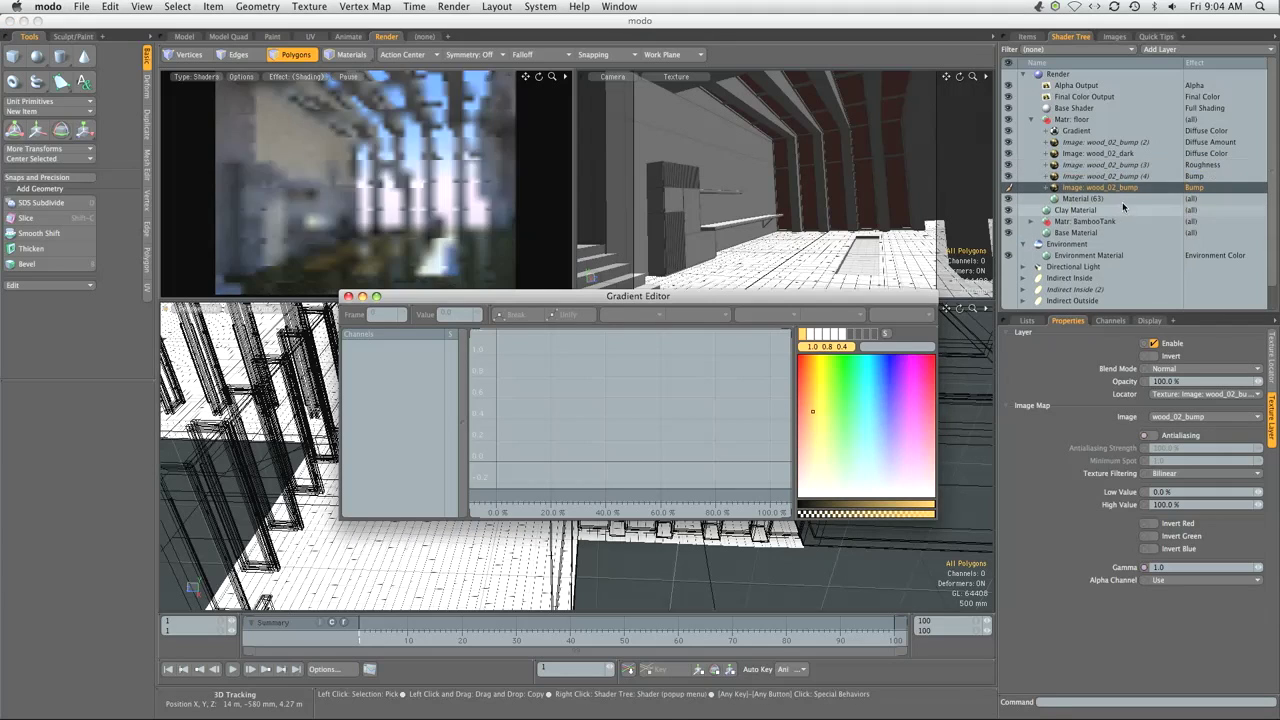
right_click(1199, 177)
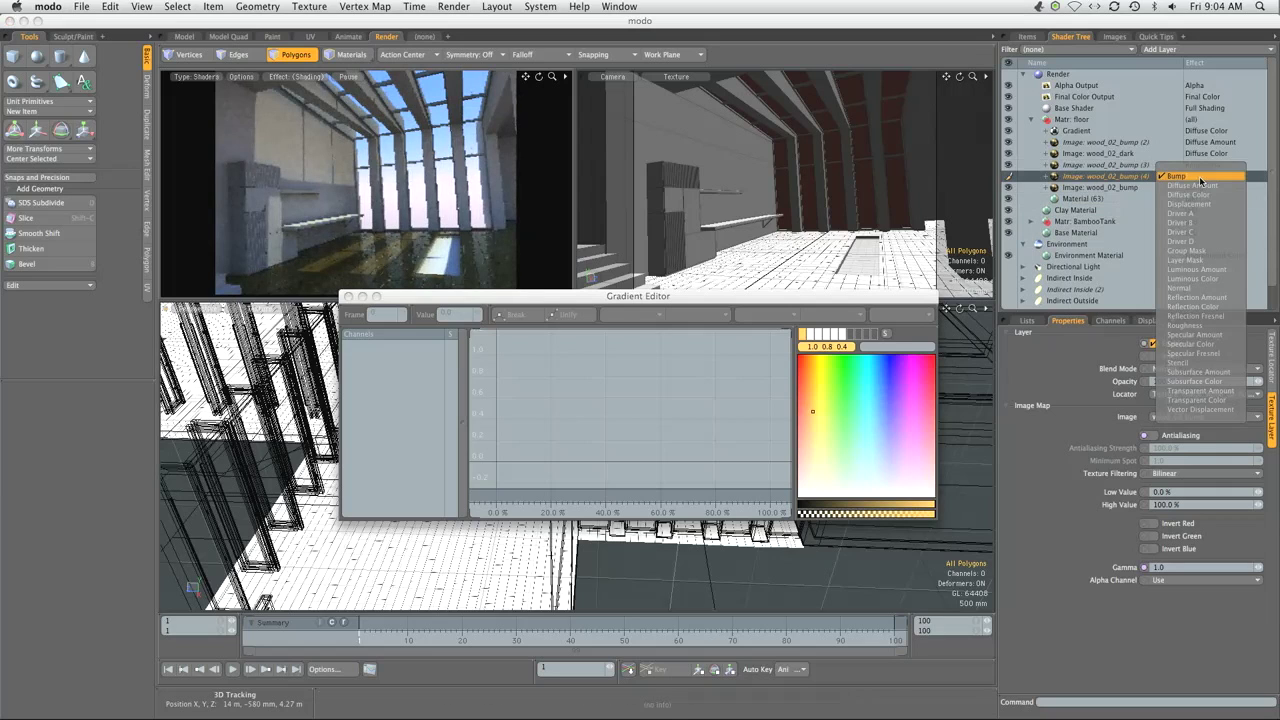
left_click(1201, 297)
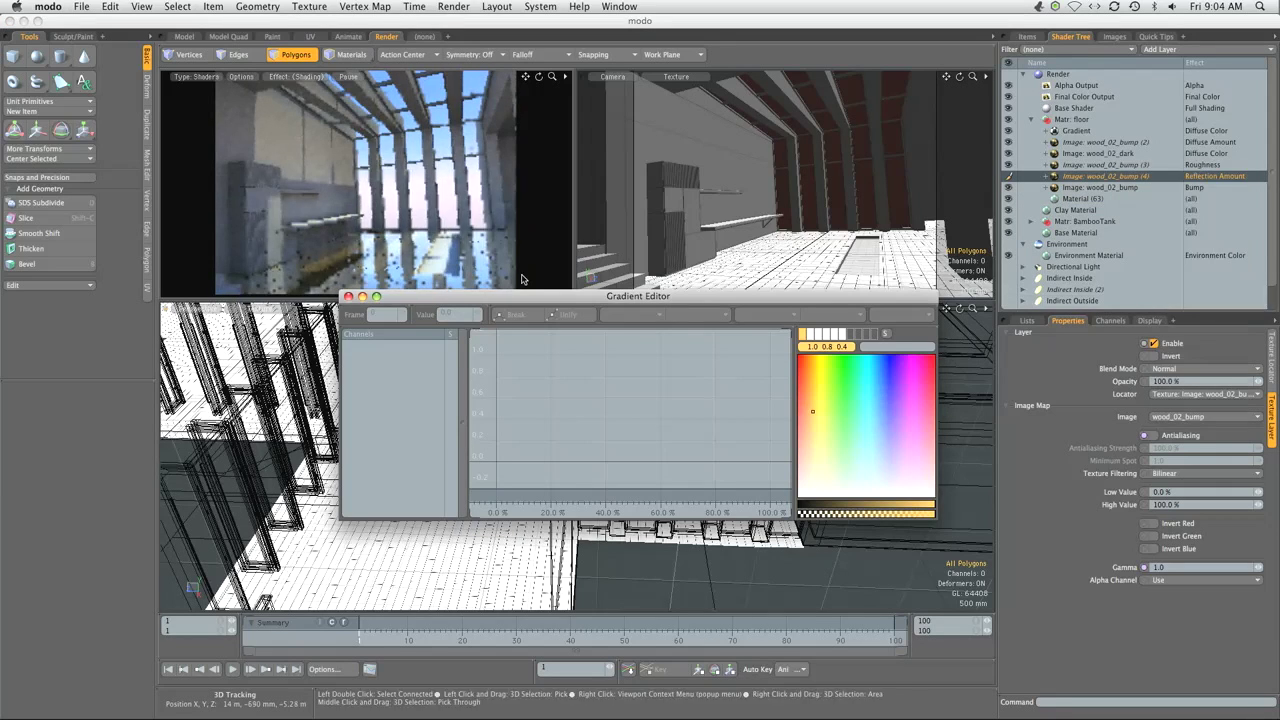
left_click(1178, 370)
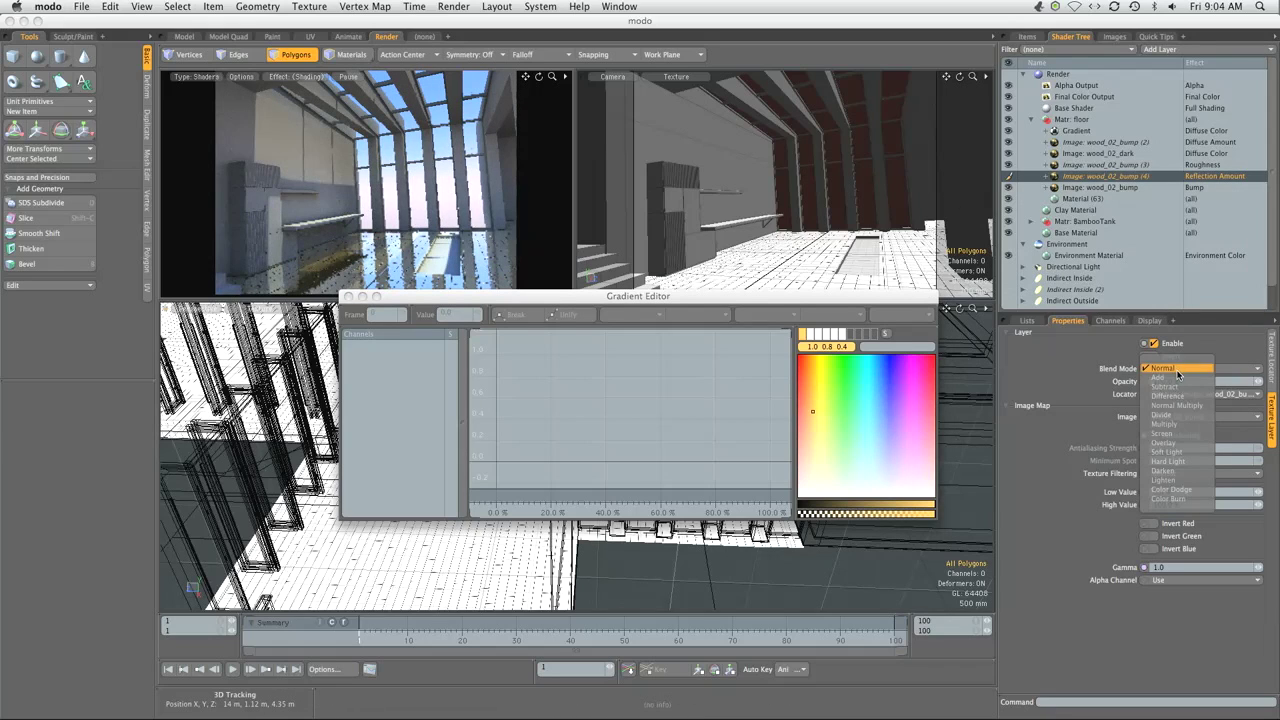
left_click(1166, 424)
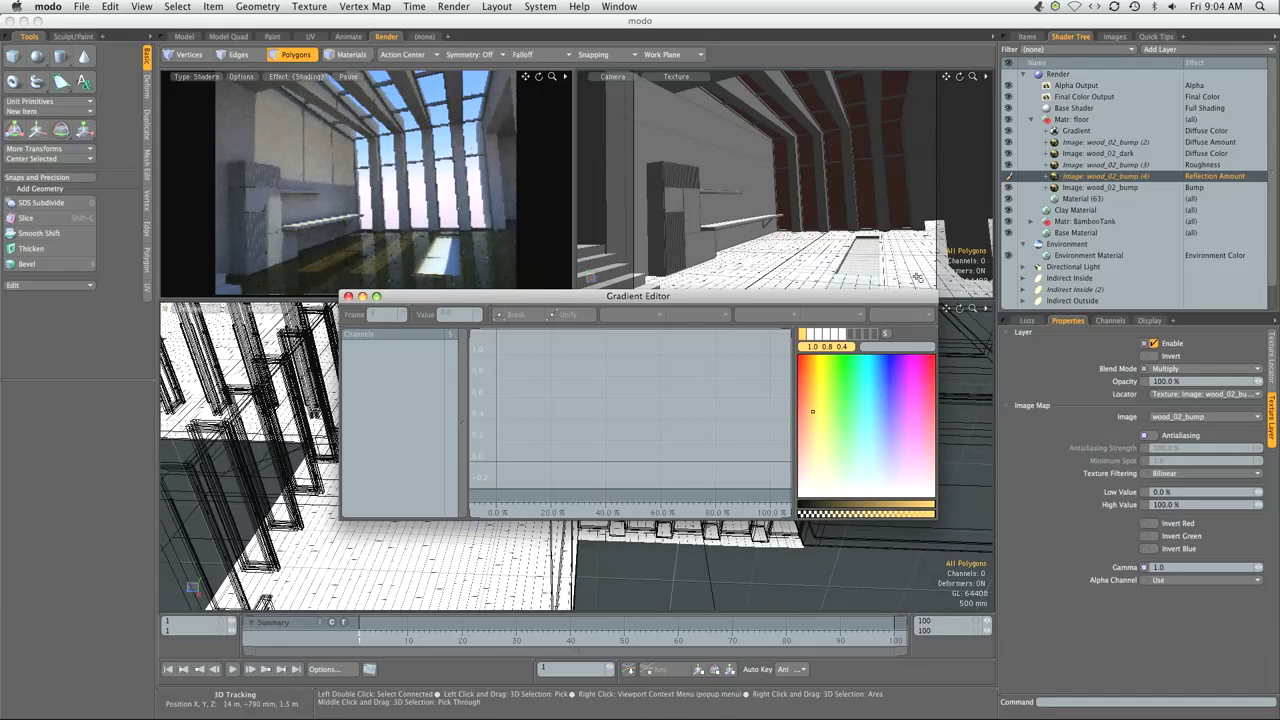
left_click(1090, 200)
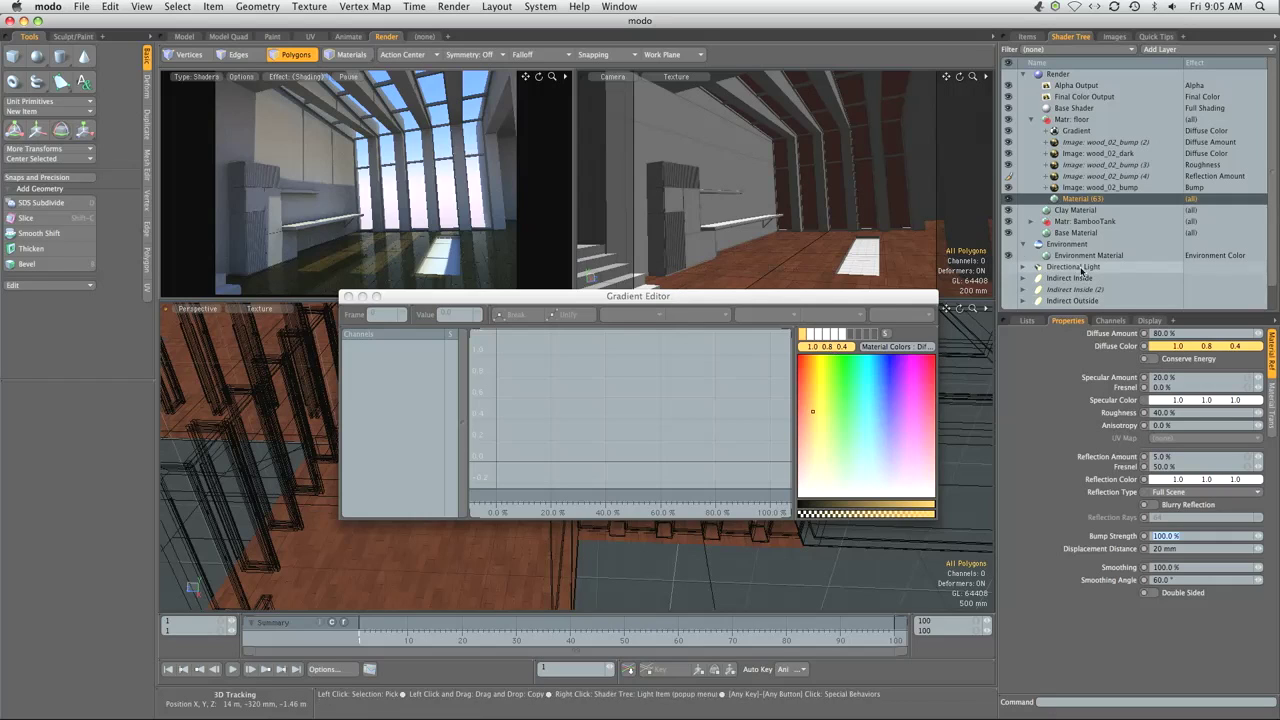
Turn on Blurry Reflection for Material (63) and set its Roughness to 30%.
left_click(1178, 505)
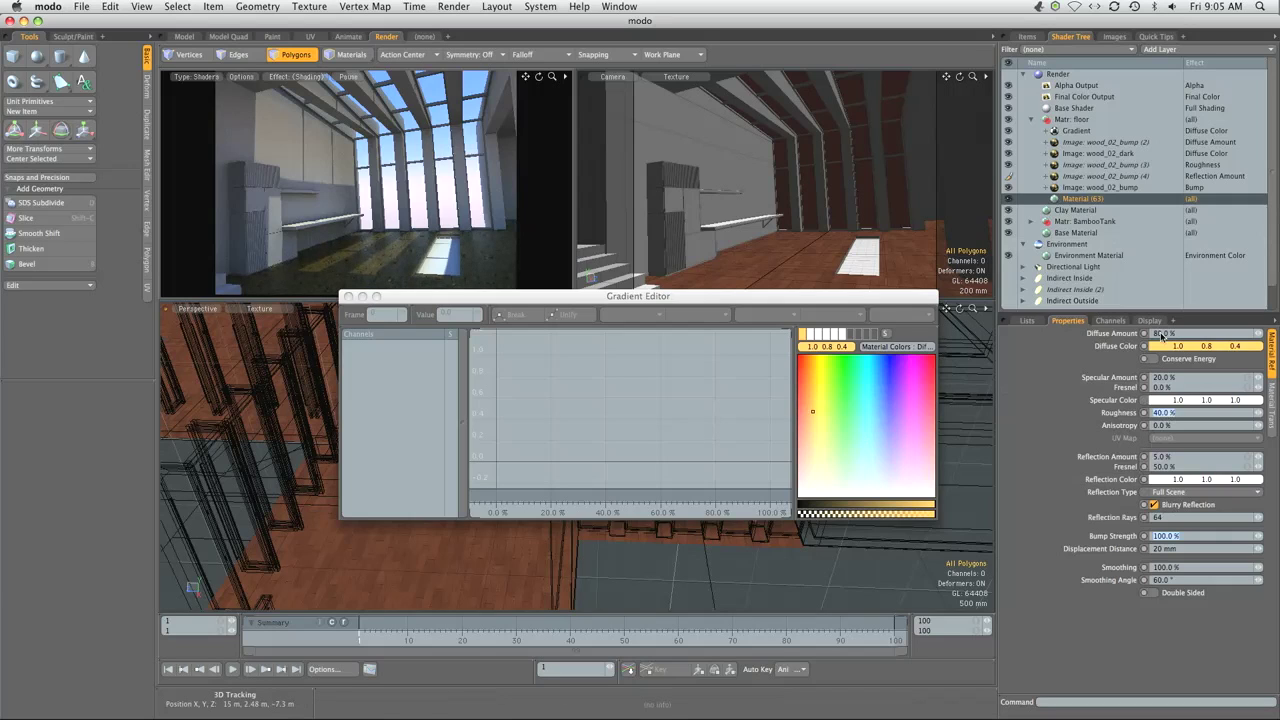
type("30")
key("Return")
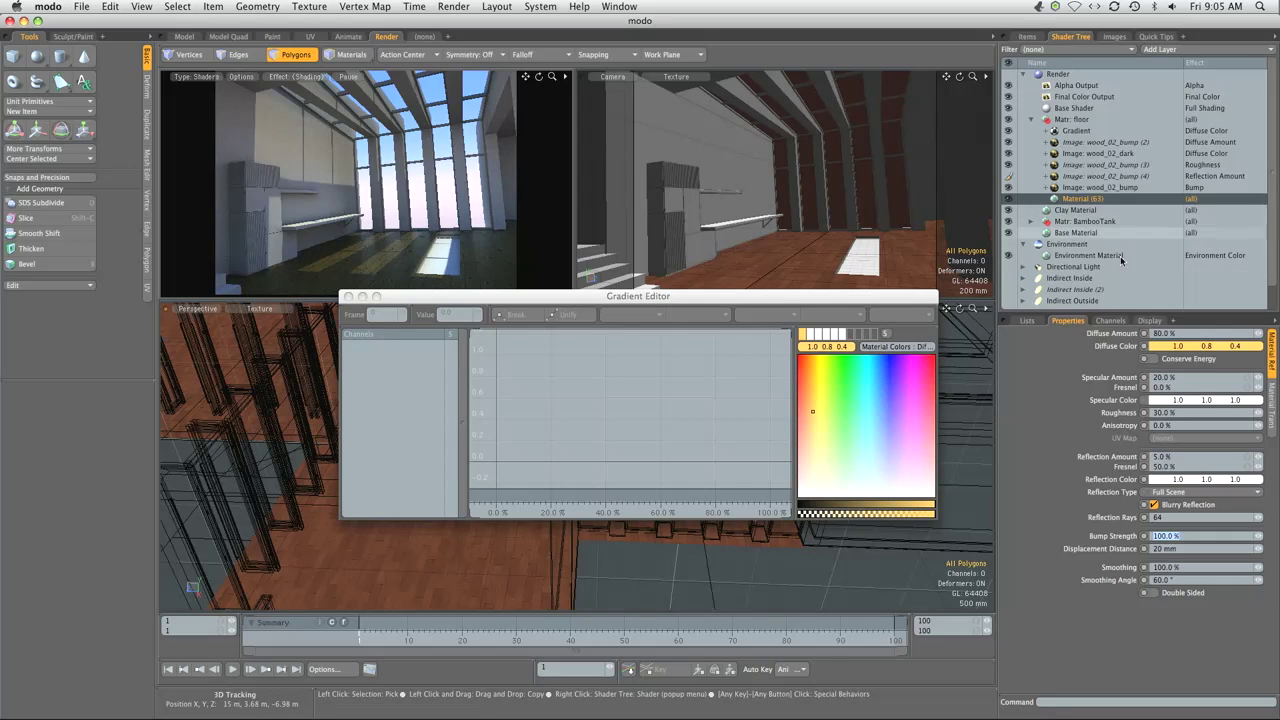
Set the wood_02_bump (3) roughness layer's Blend Mode to Multiply.
left_click(1150, 165)
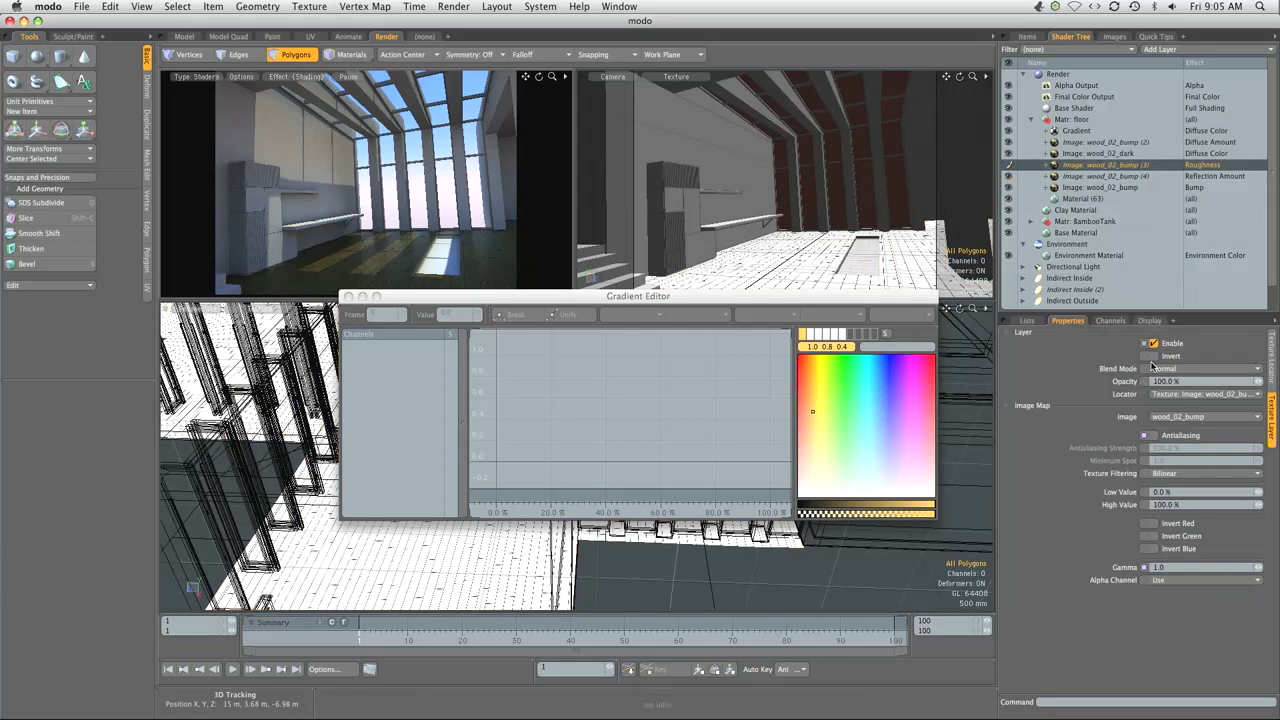
left_click(1170, 416)
left_click(1160, 428)
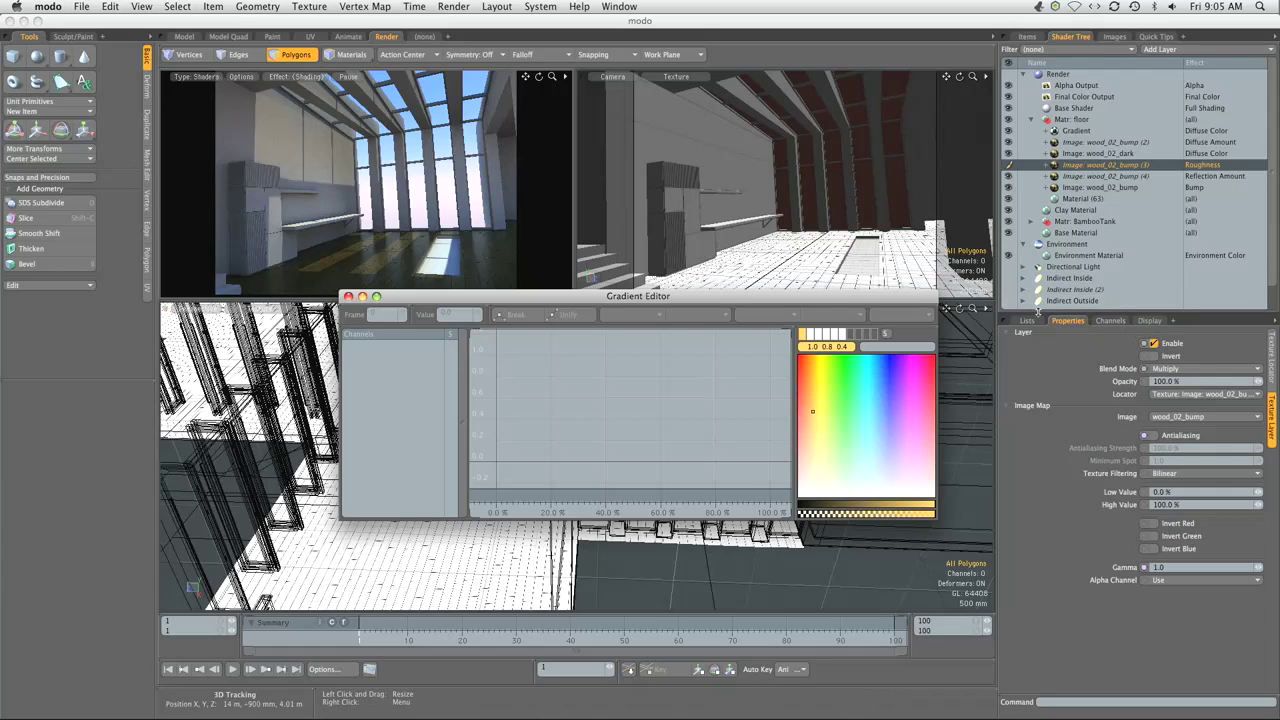
key("super+Tab")
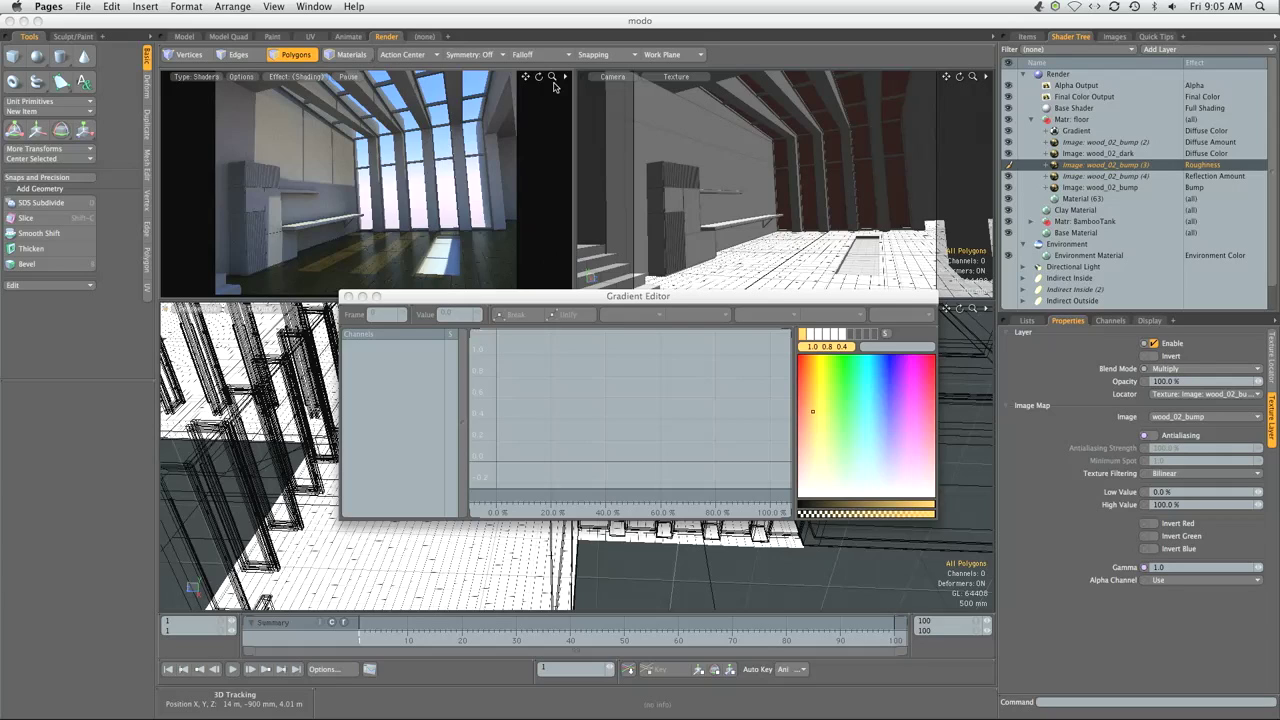
Render a 640 x 480 frame of the loft, then select the floor's Material (63).
left_click(241, 20)
left_click(452, 7)
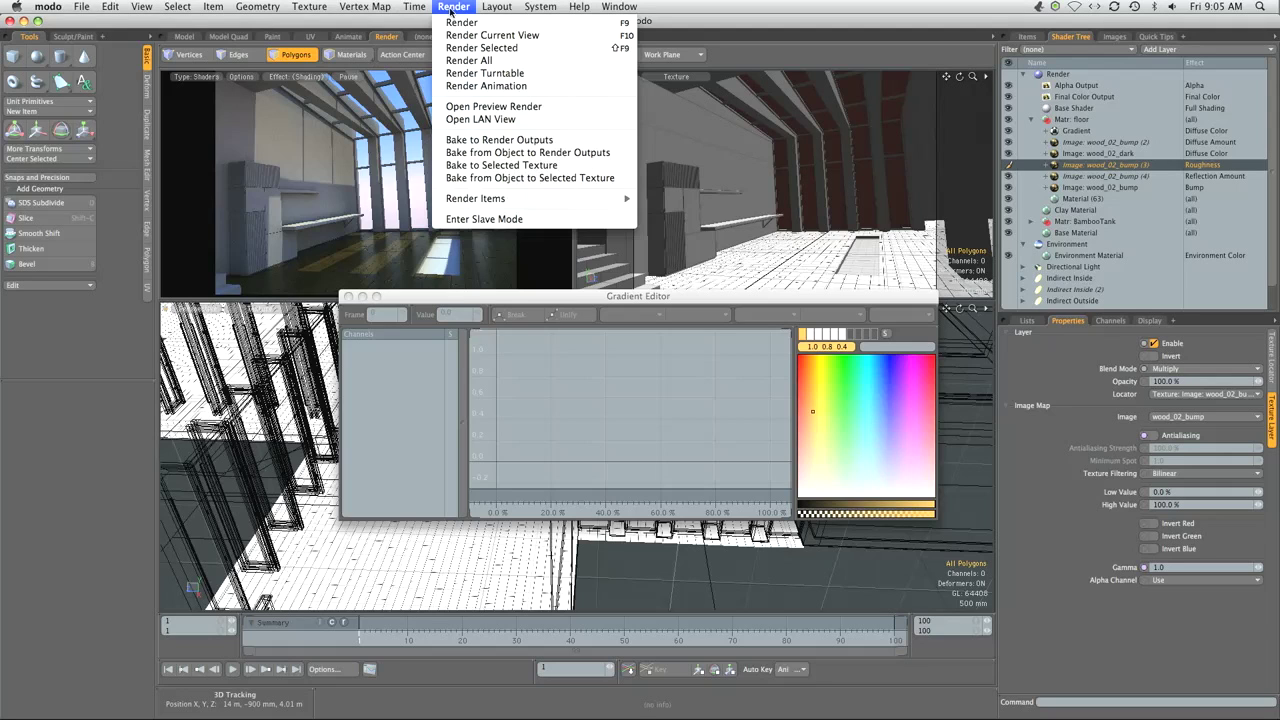
left_click(455, 24)
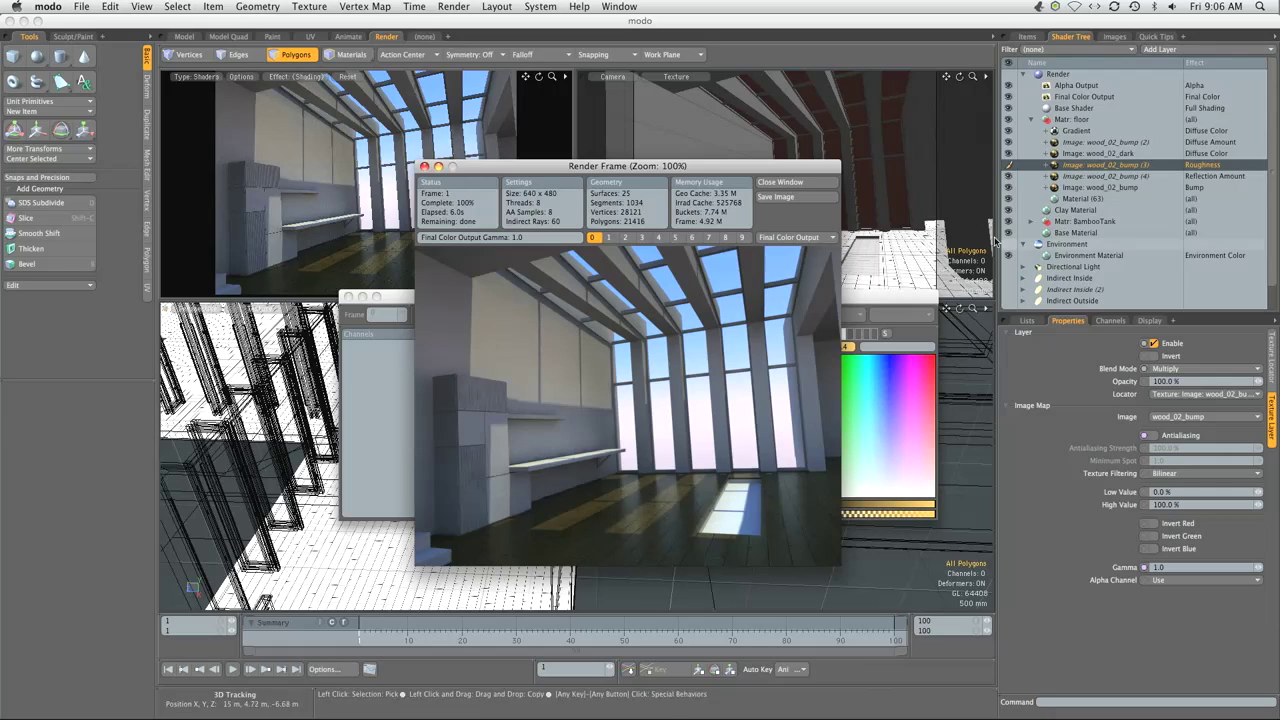
left_click(1113, 199)
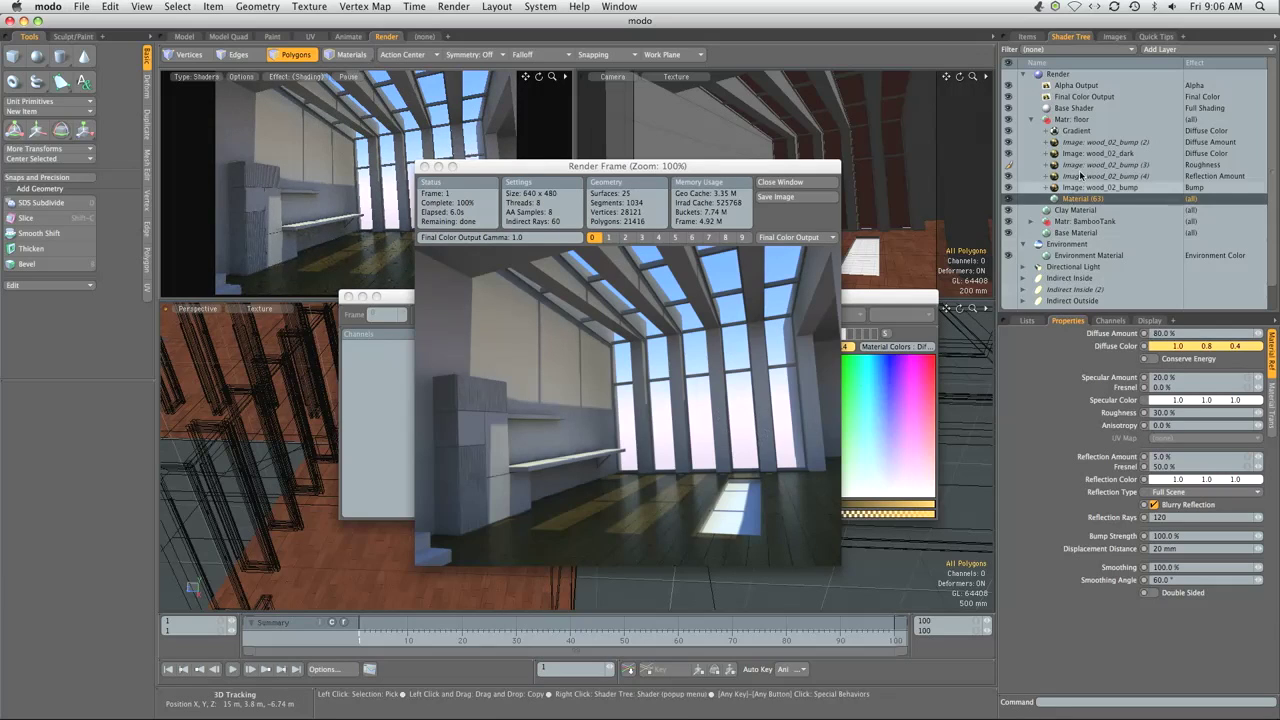
Add a Fractal Noise layer to the floor, switch its effect to Driver A, and preview Driver A.
left_click(1165, 52)
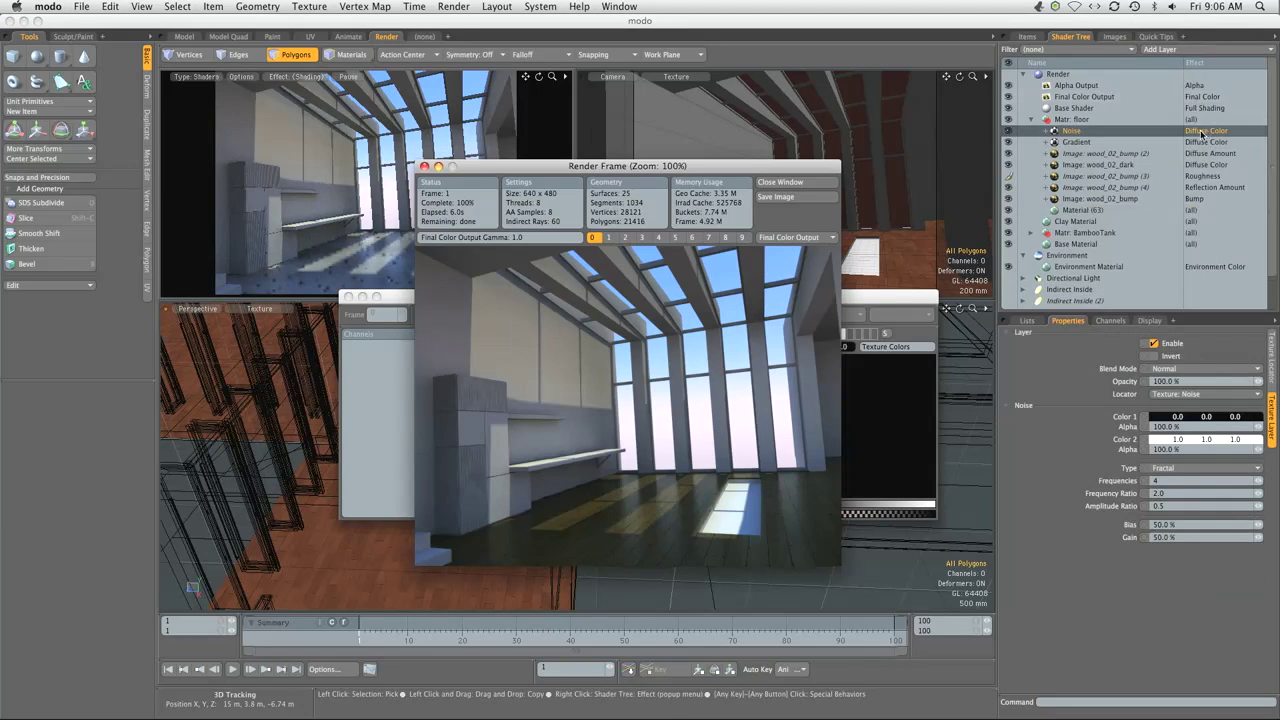
left_click(1198, 131)
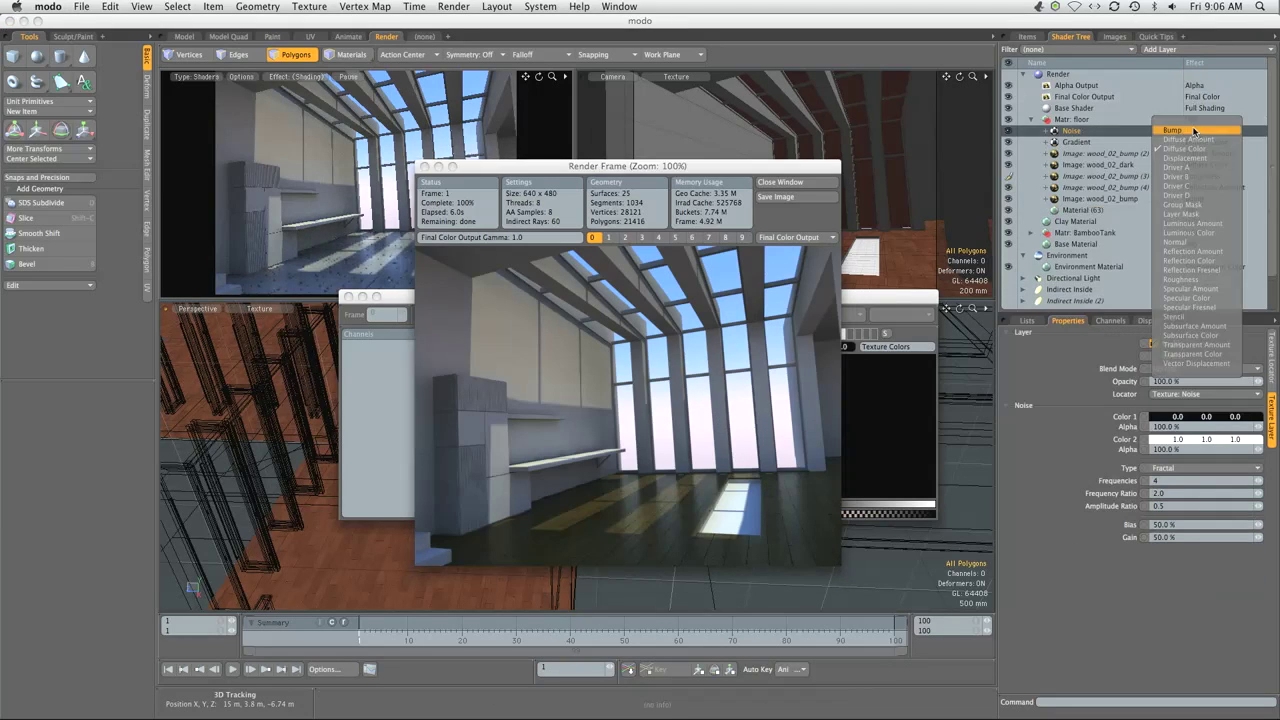
left_click(1192, 131)
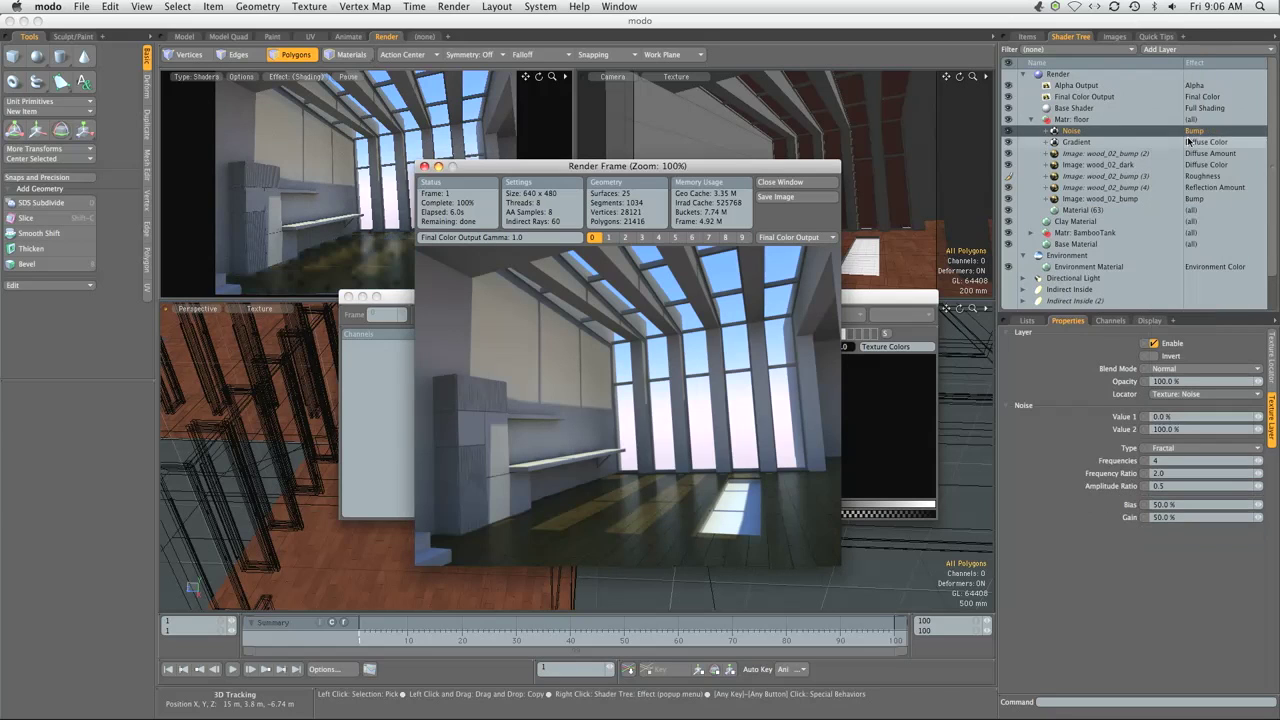
left_click(1200, 132)
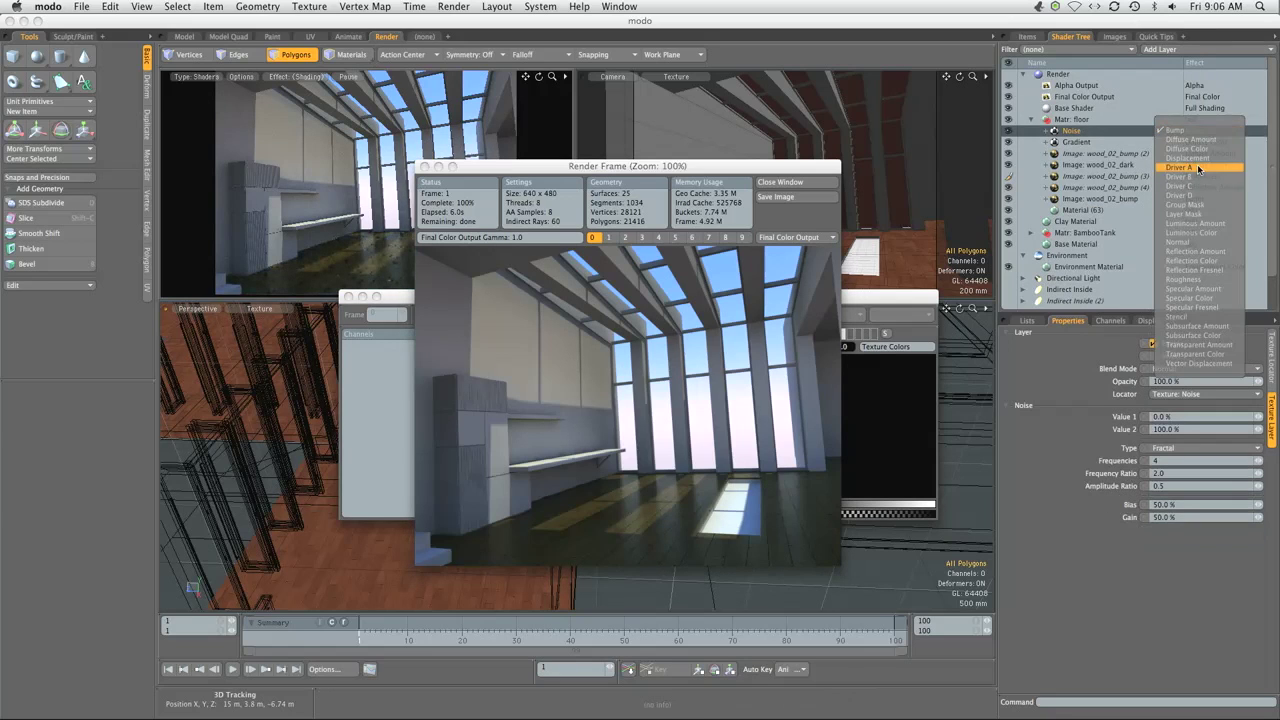
left_click(1200, 174)
left_click_drag(600, 177, 786, 235)
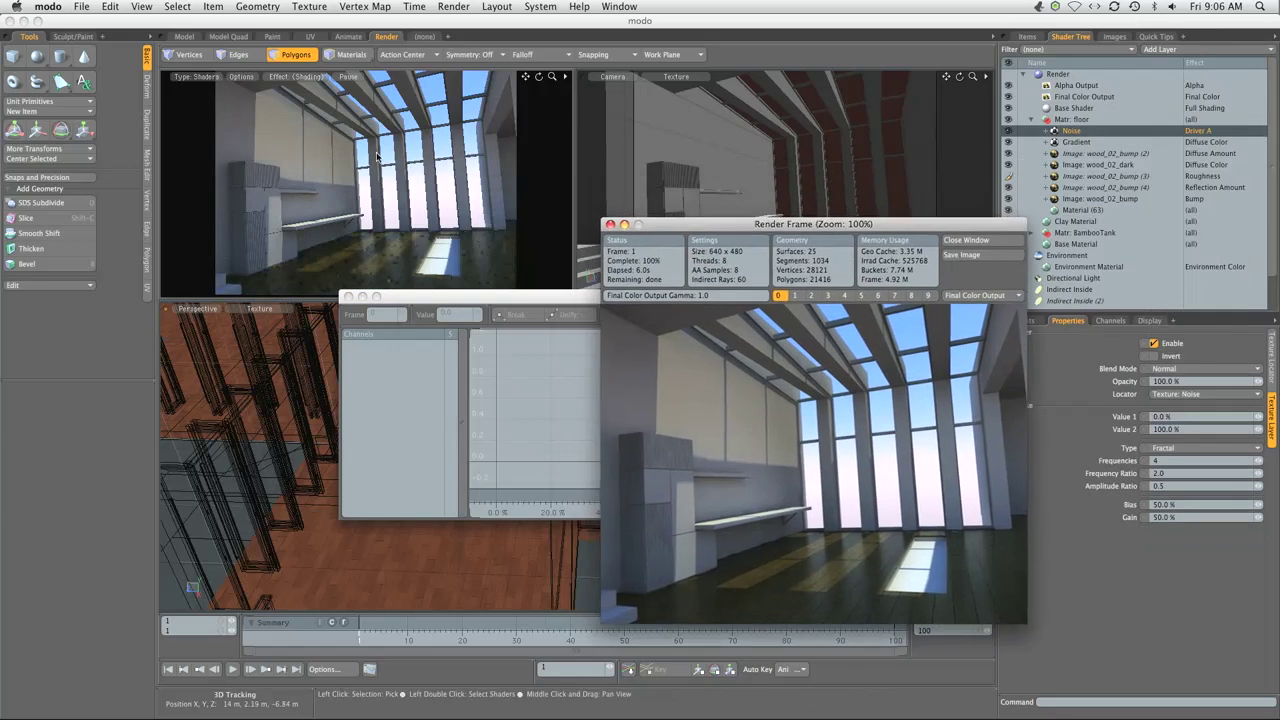
left_click(282, 78)
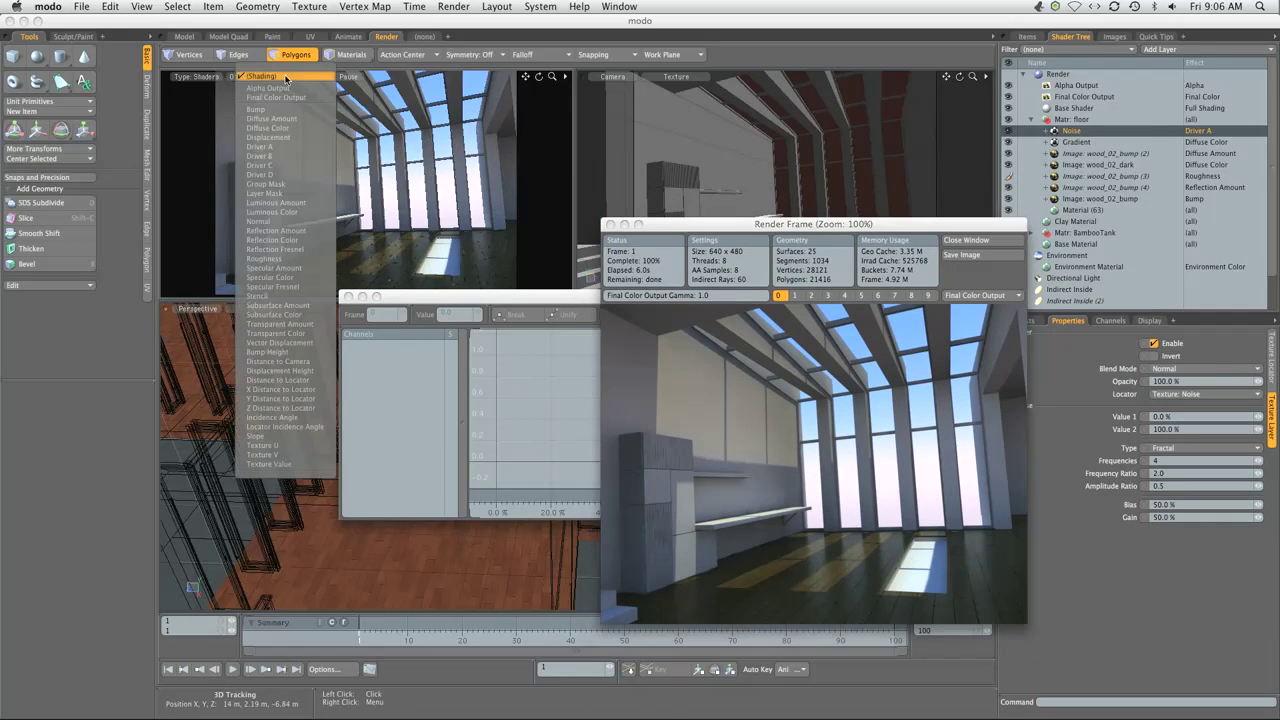
left_click(283, 150)
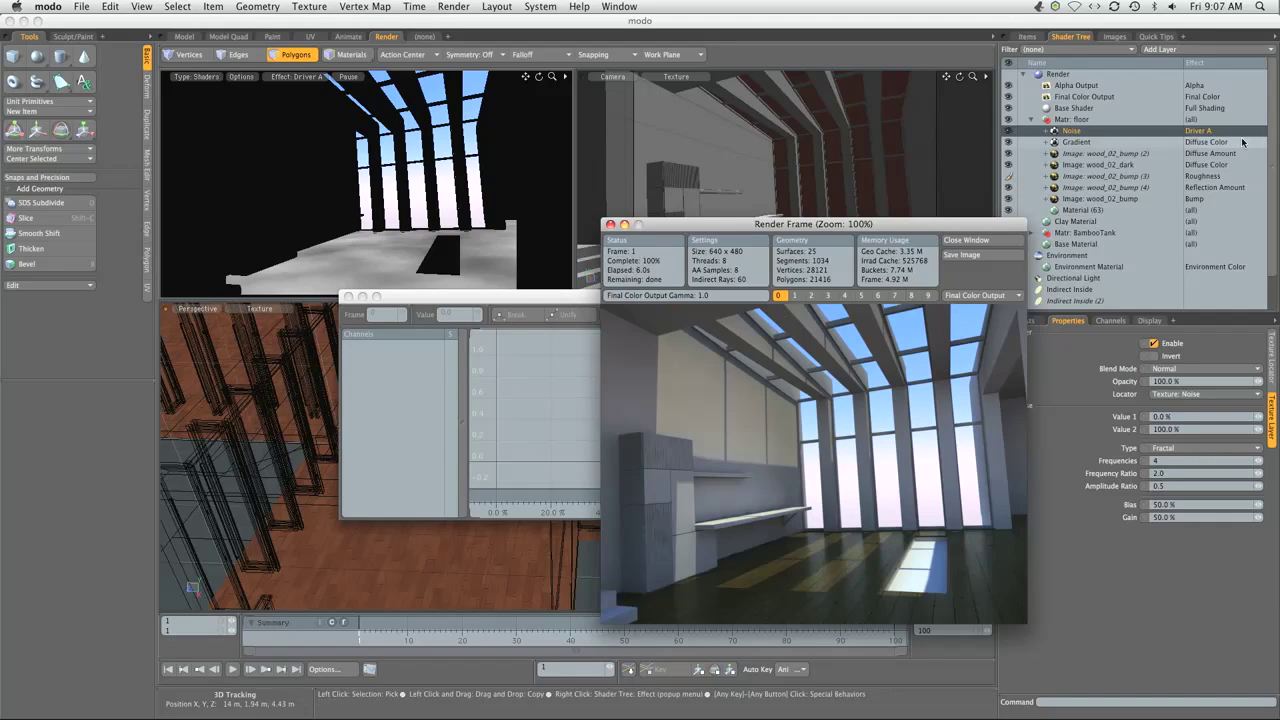
Compare the Bump and Driver A viewport previews, leaving the Noise layer driving Driver A.
left_click(1199, 134)
left_click(1200, 138)
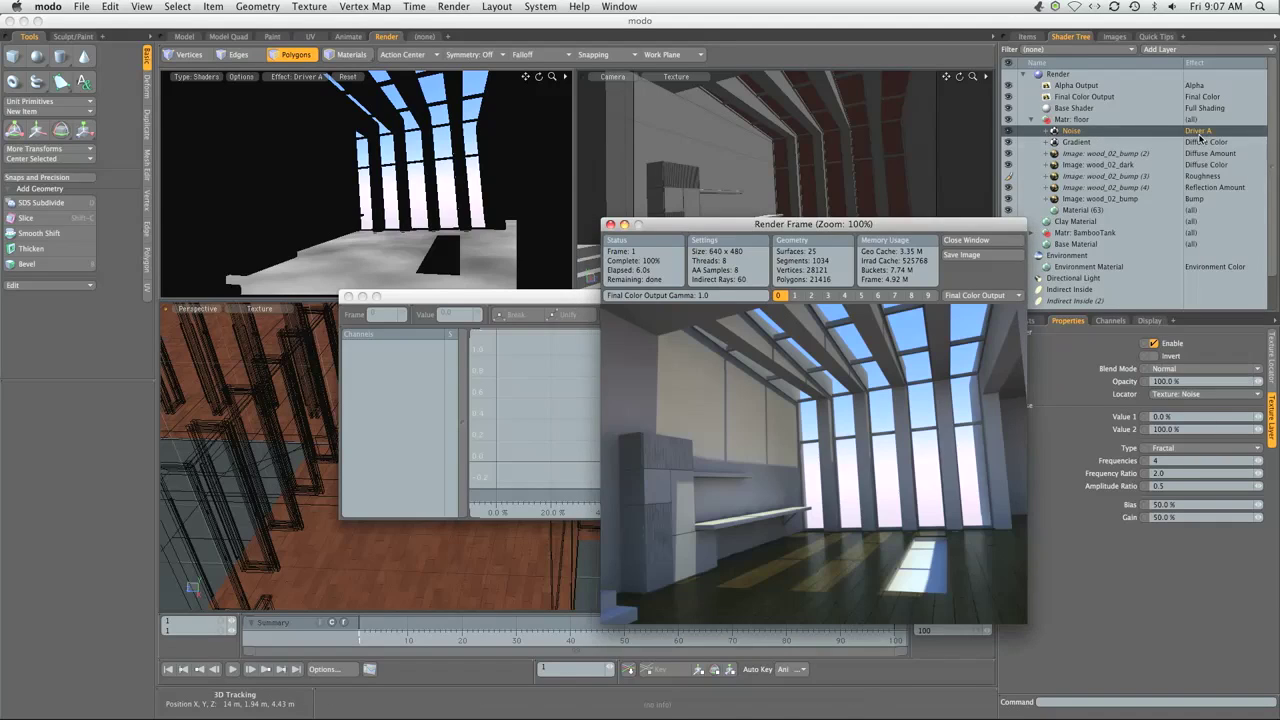
left_click(305, 77)
left_click(296, 117)
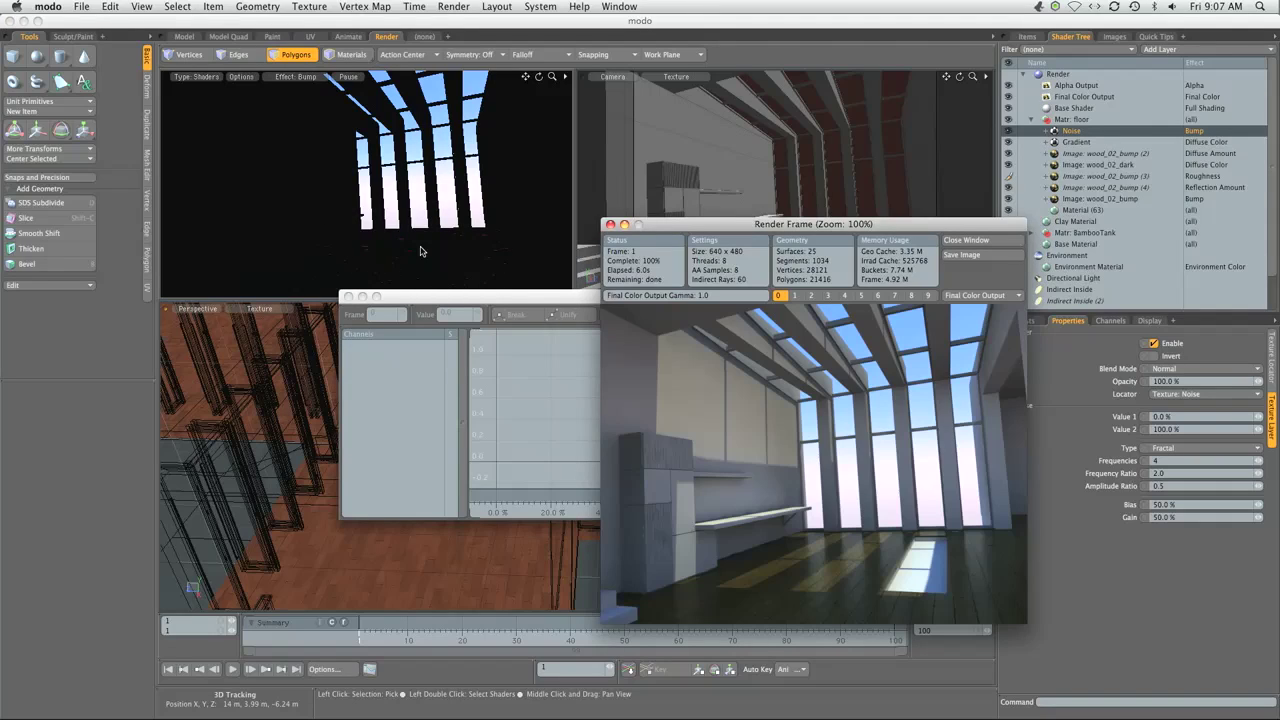
left_click(284, 78)
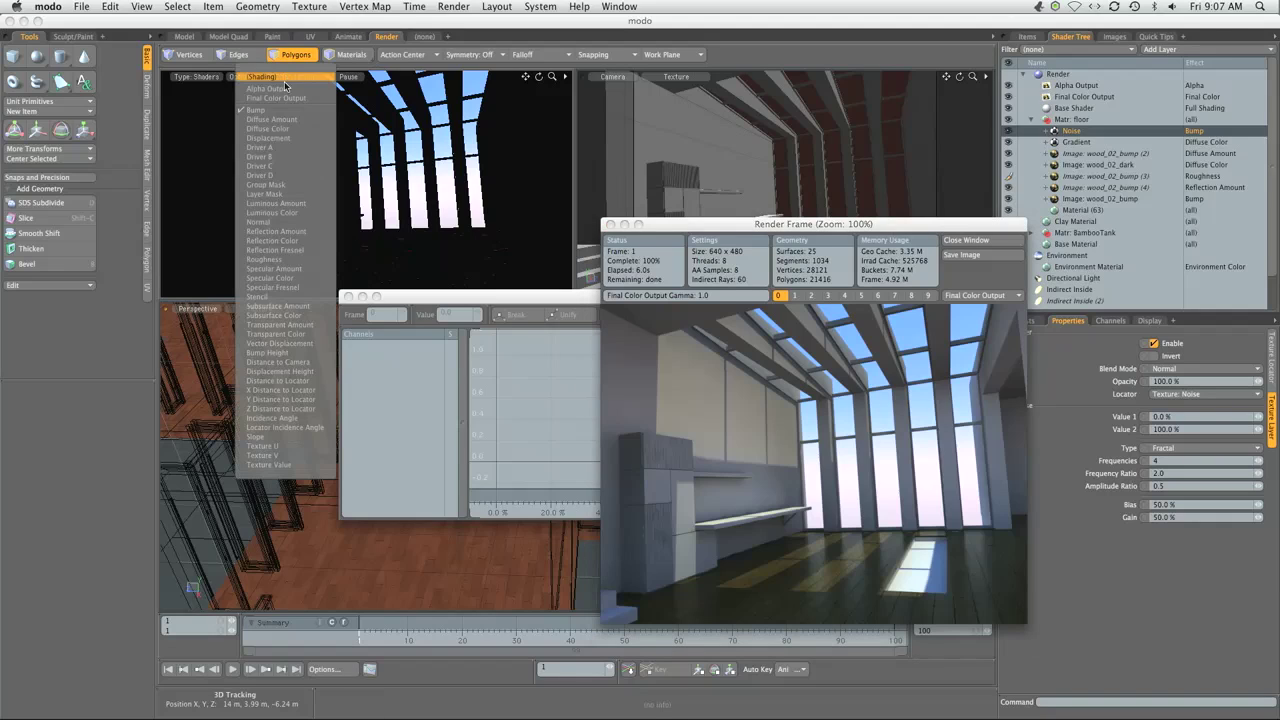
left_click(265, 147)
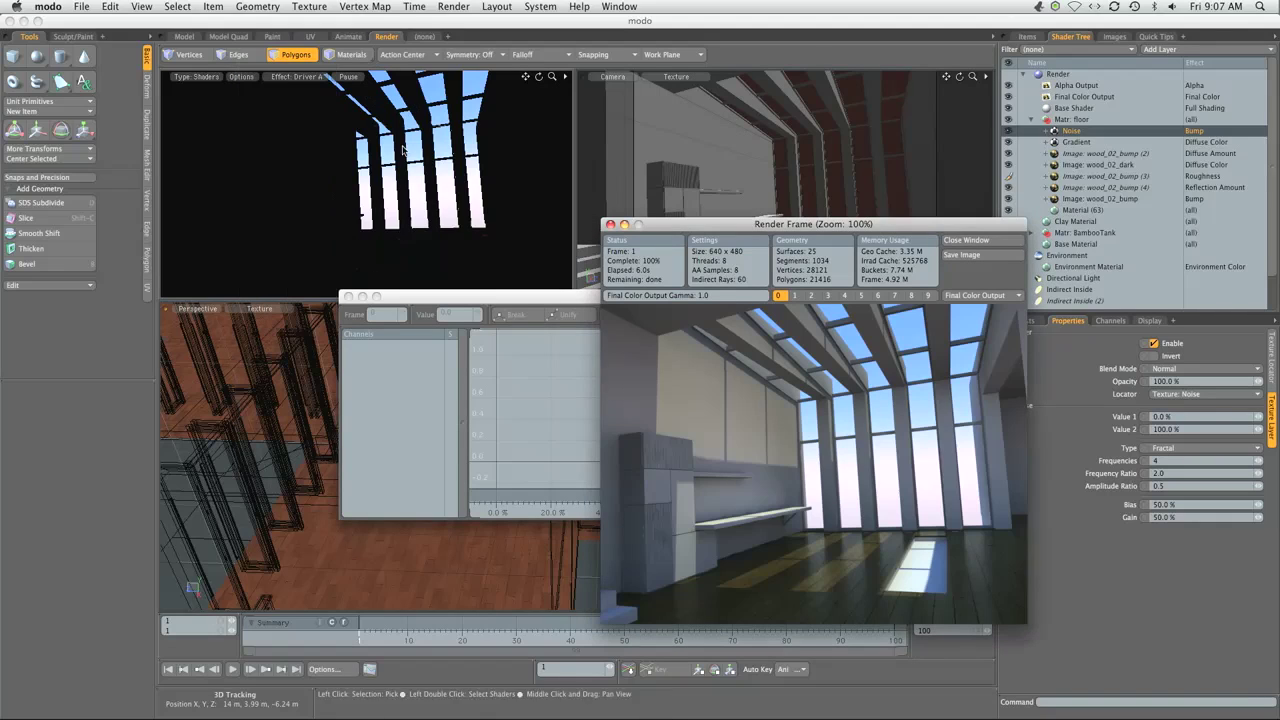
left_click(1192, 131)
left_click(1185, 167)
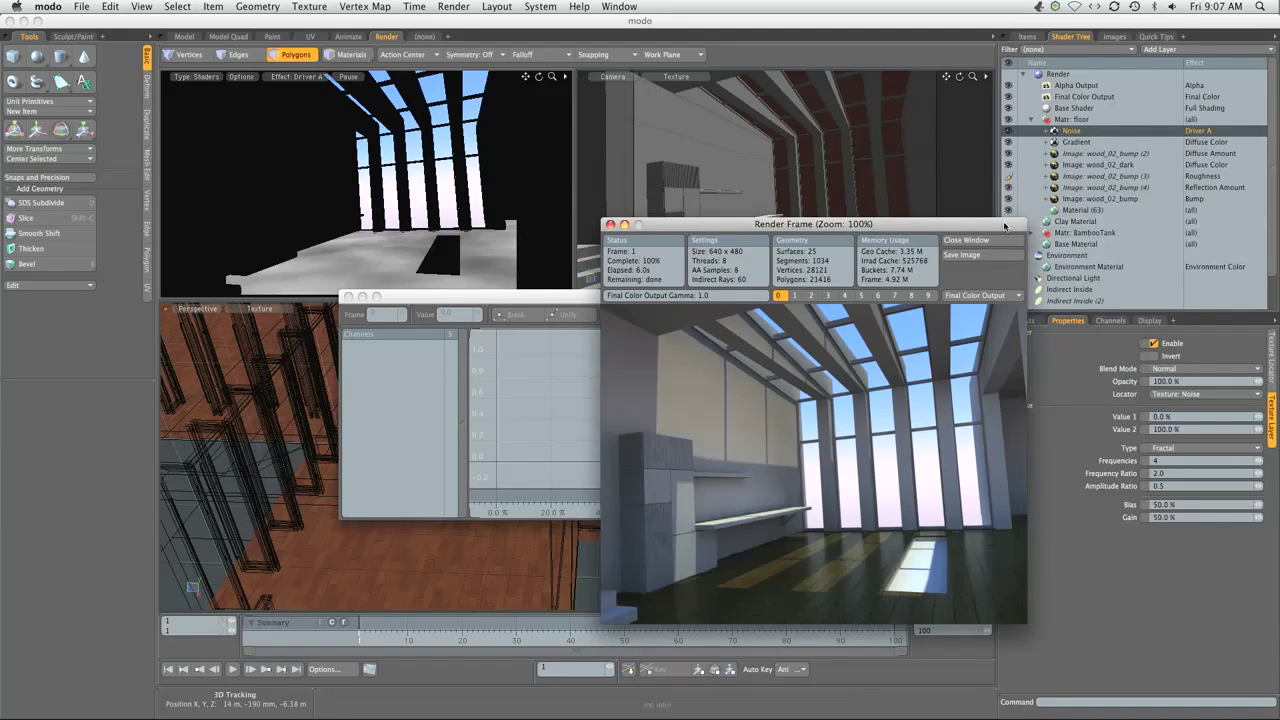
left_click_drag(1008, 228, 948, 226)
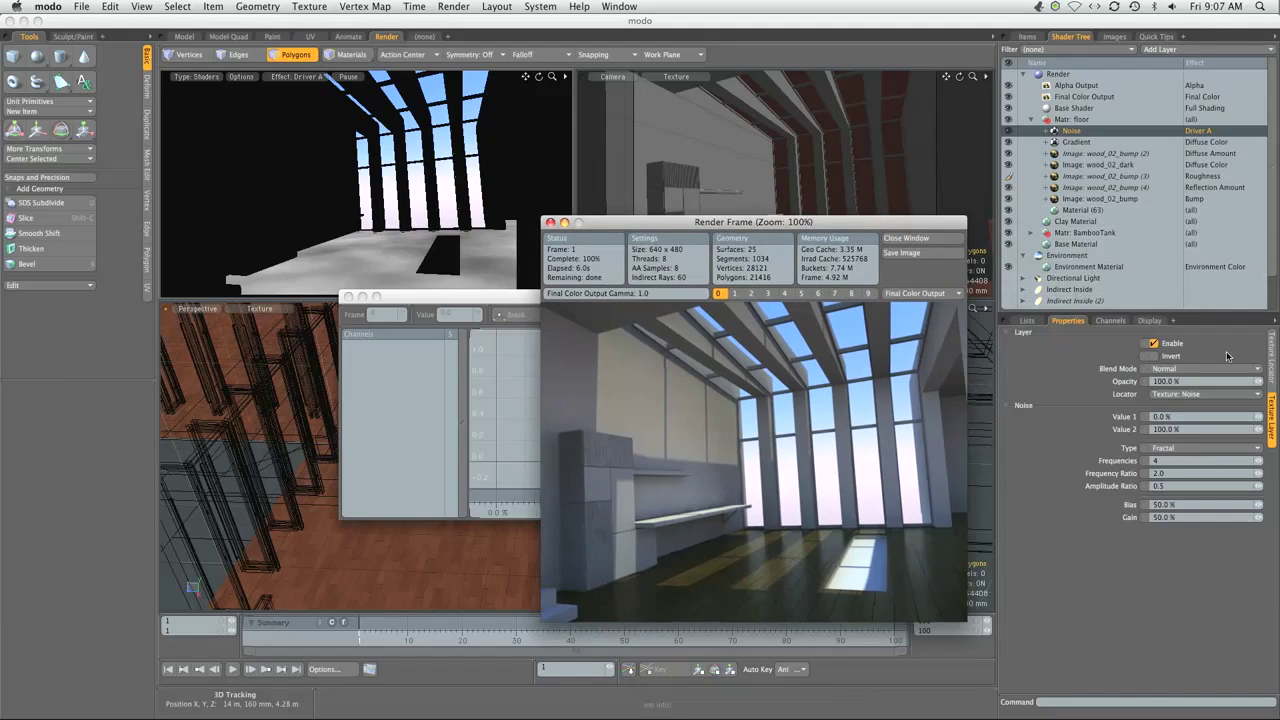
Centre the Noise texture at 0, size it 200 mm on X, Y and Z, and set Frequencies to 2.
left_click(1272, 368)
left_click(1272, 368)
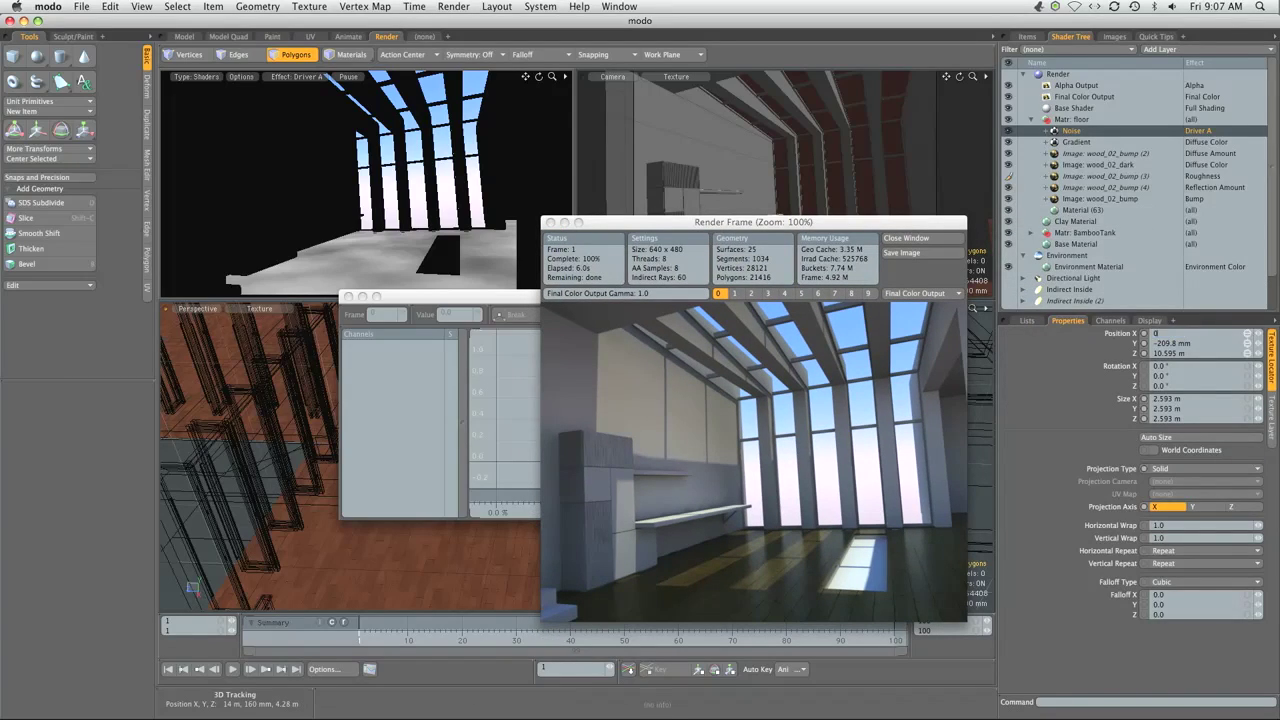
left_click(1245, 400)
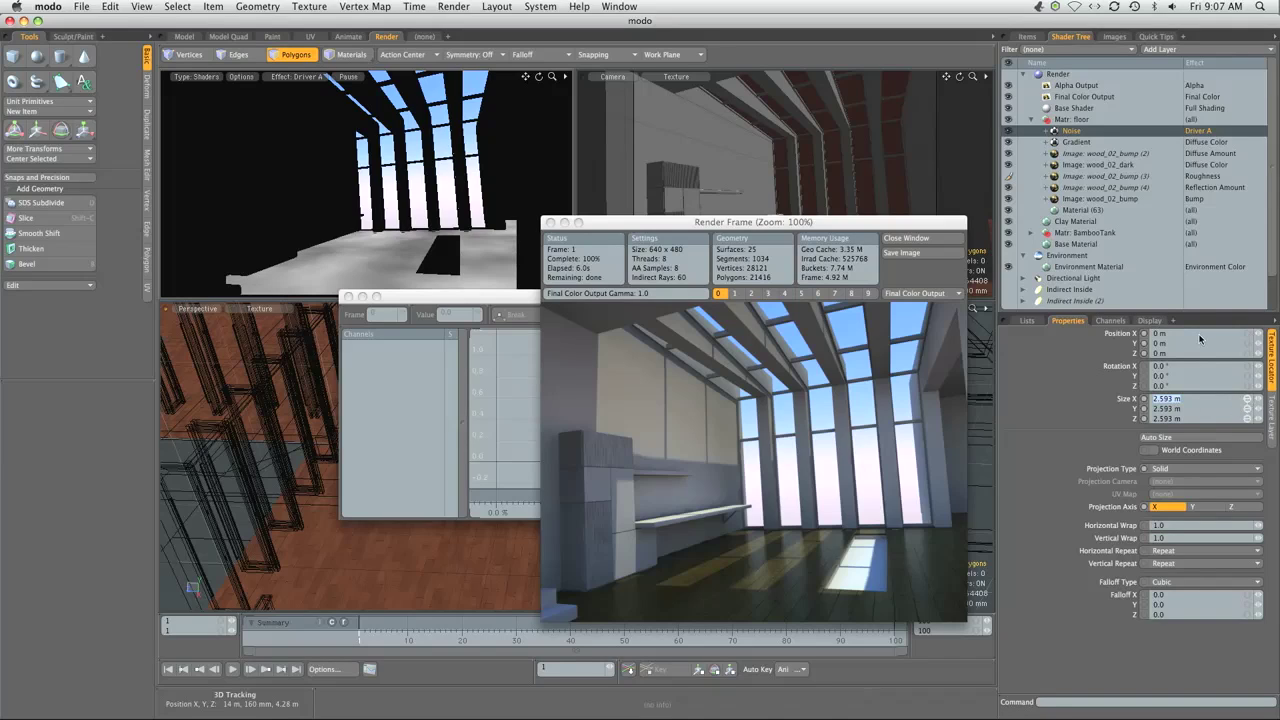
type("1")
key("Return")
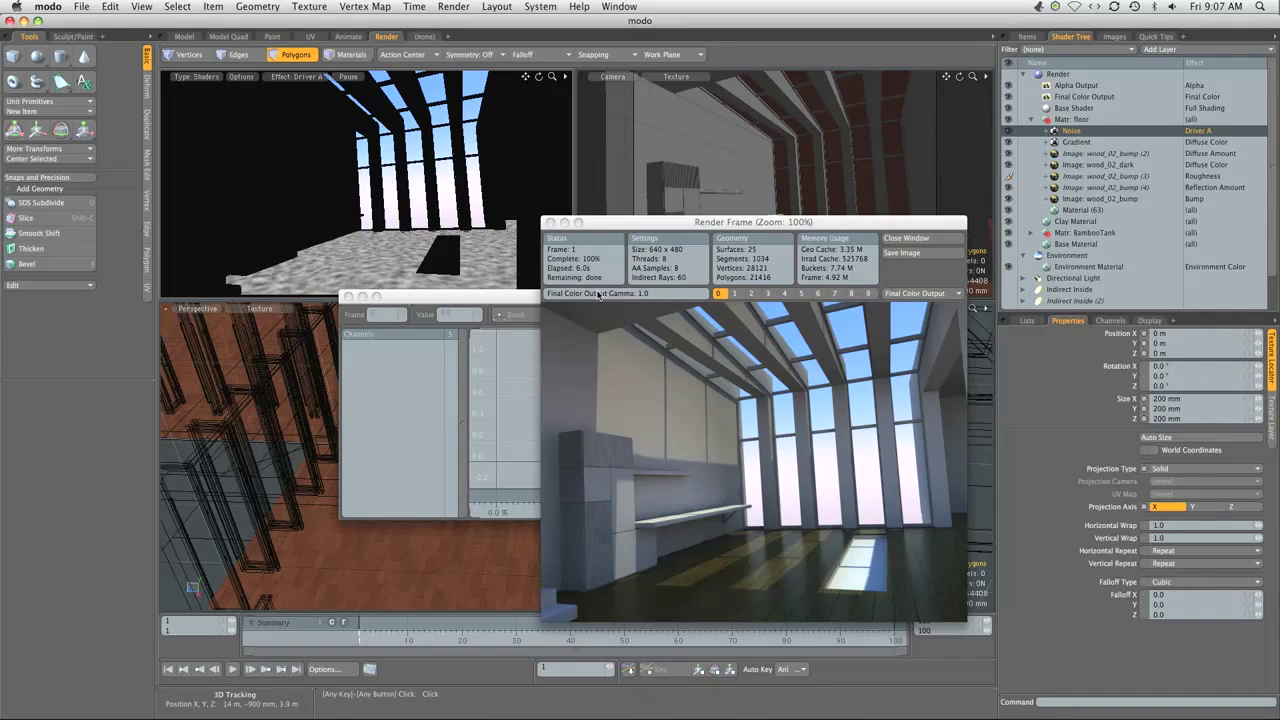
left_click(1272, 415)
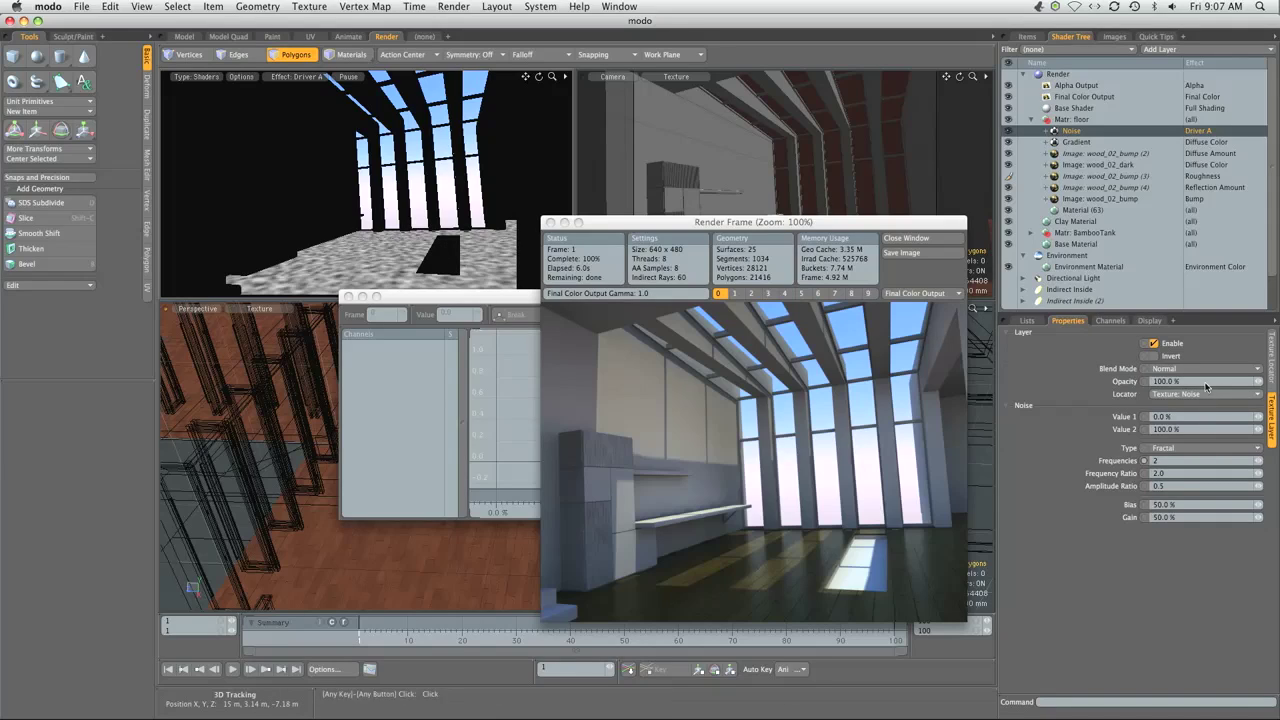
Add a Shader layer to Matr: floor and move the floor material above the Base Shader.
left_click(1160, 49)
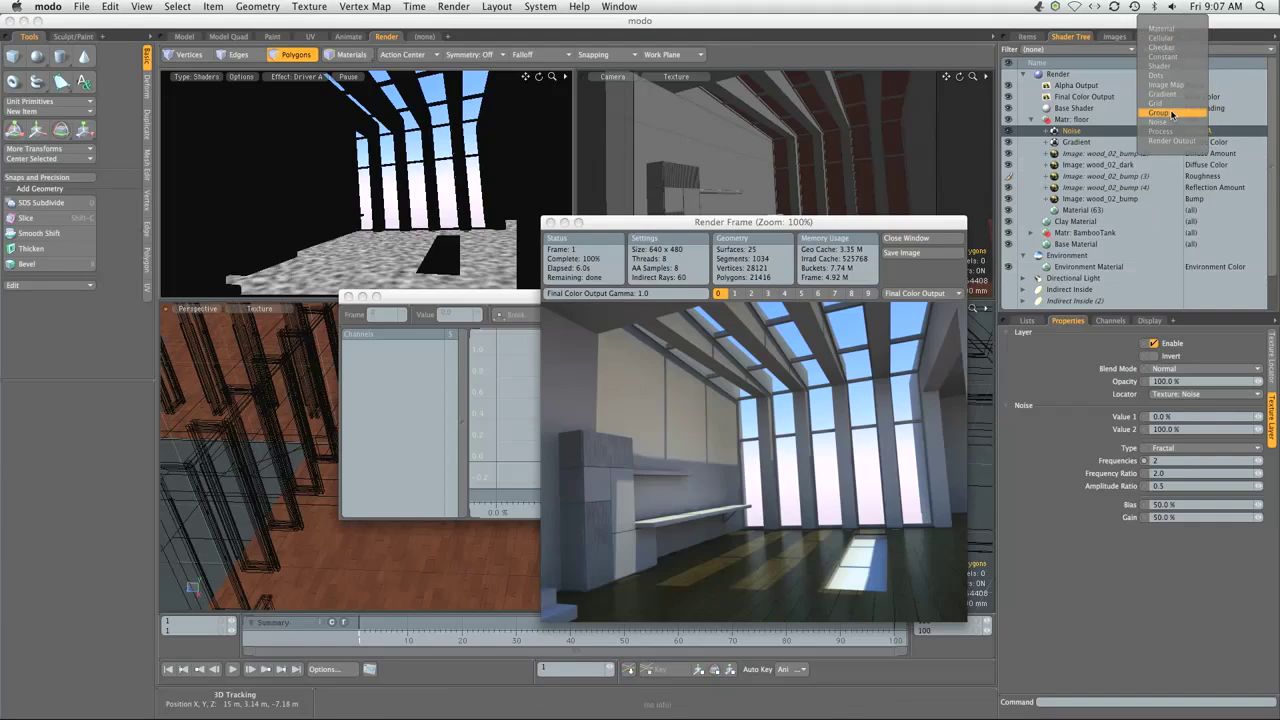
left_click(1171, 66)
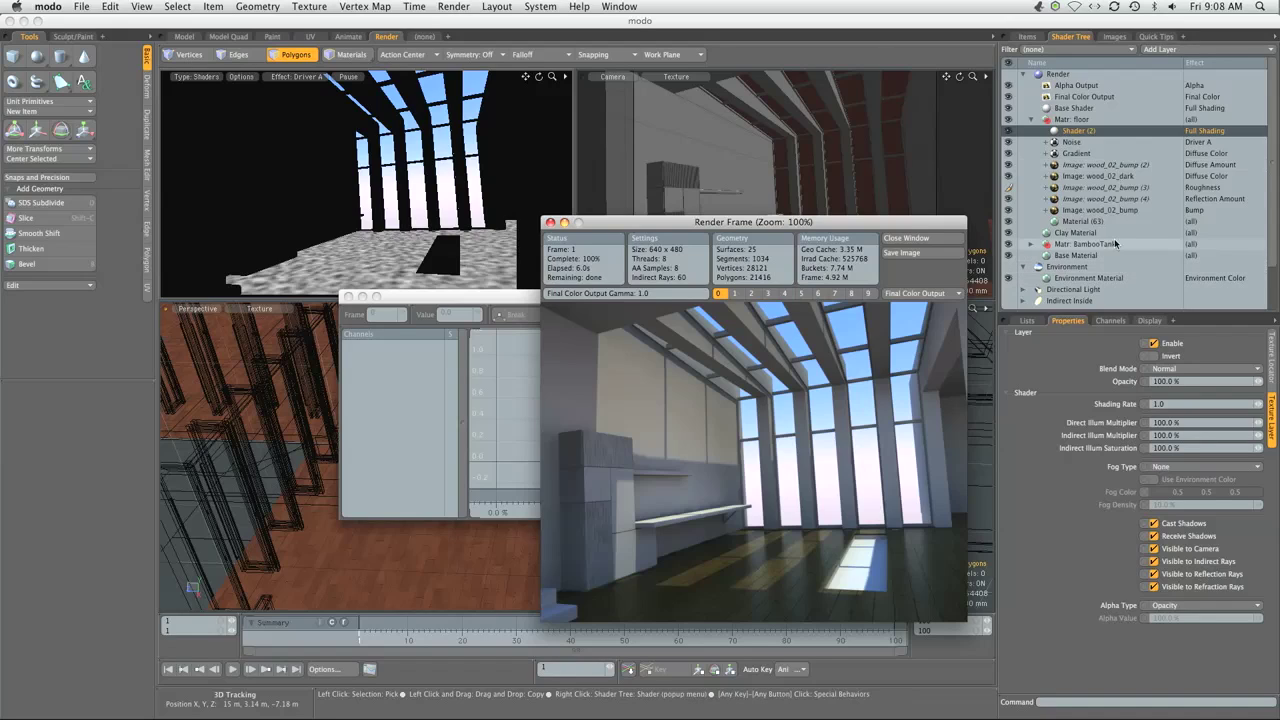
left_click(1084, 121)
left_click(1084, 121)
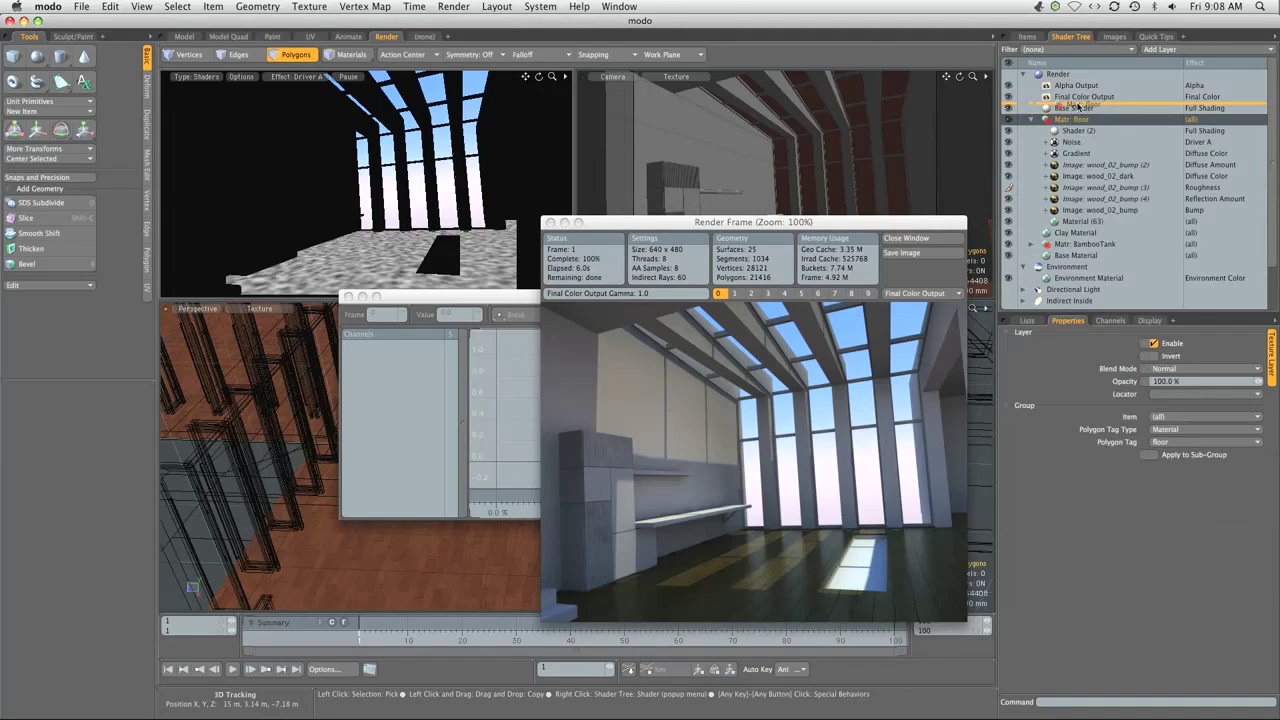
left_click_drag(1084, 121, 1088, 106)
Lower the floor shader's Shading Rate from 1.0 to 0.2.
left_click(1093, 121)
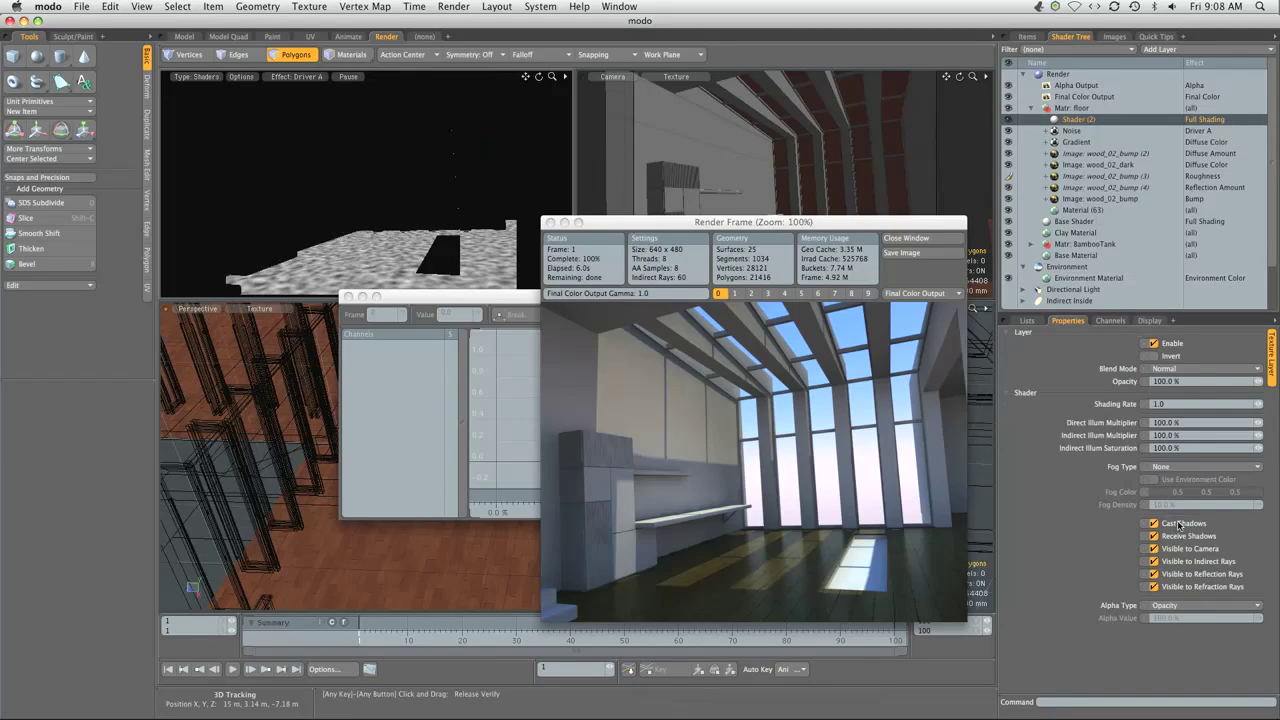
left_click(1178, 404)
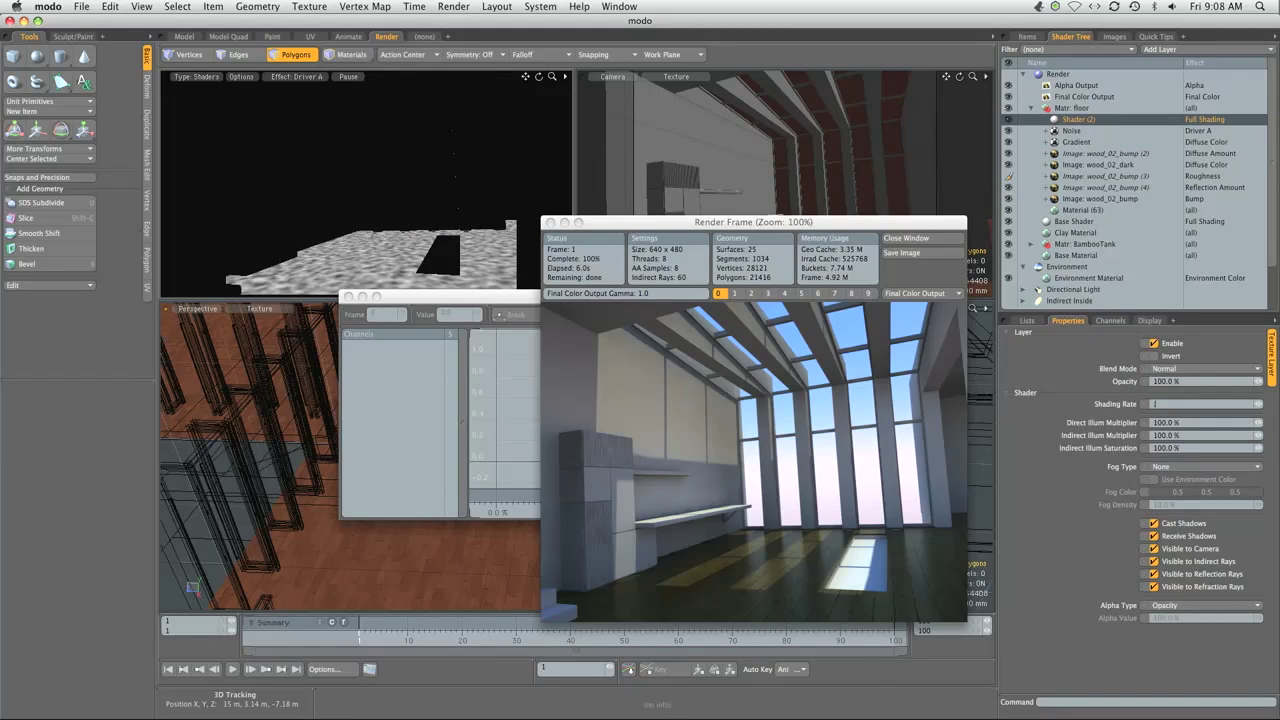
type(".2")
key("Return")
Set the Noise layer's effect to Bump and the viewport preview effect back to (Shading).
left_click(1190, 131)
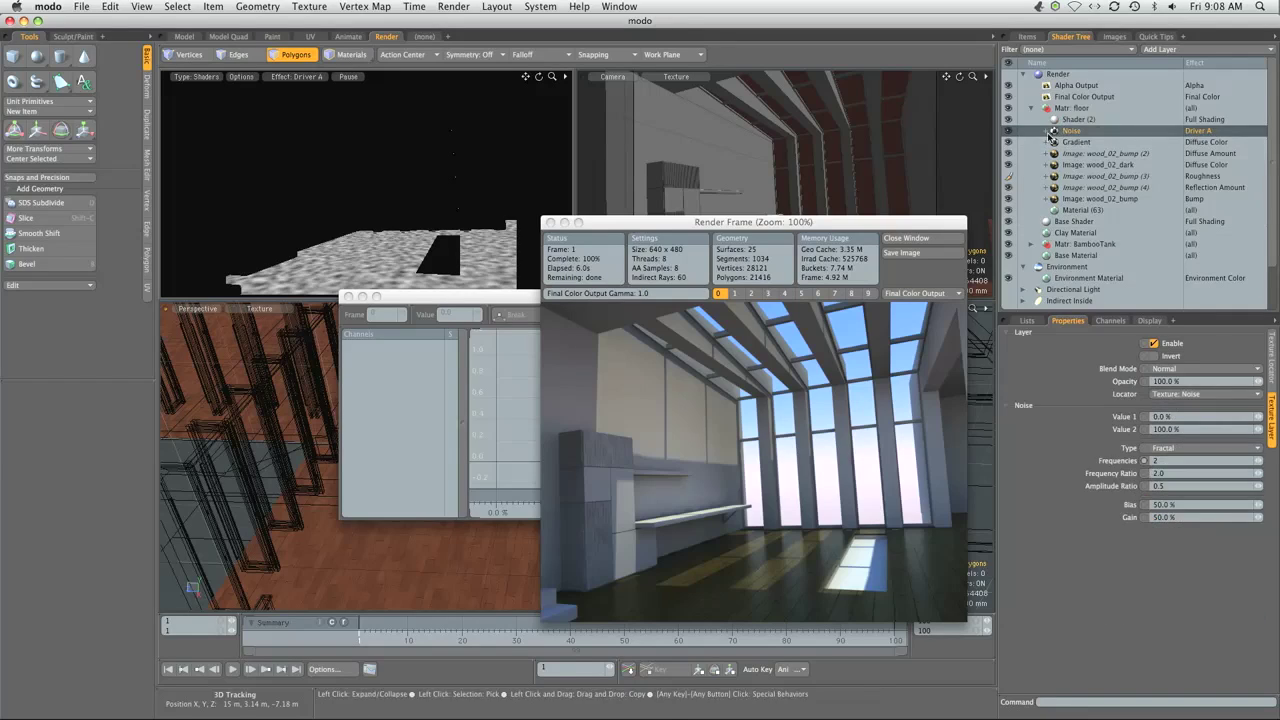
left_click(1199, 131)
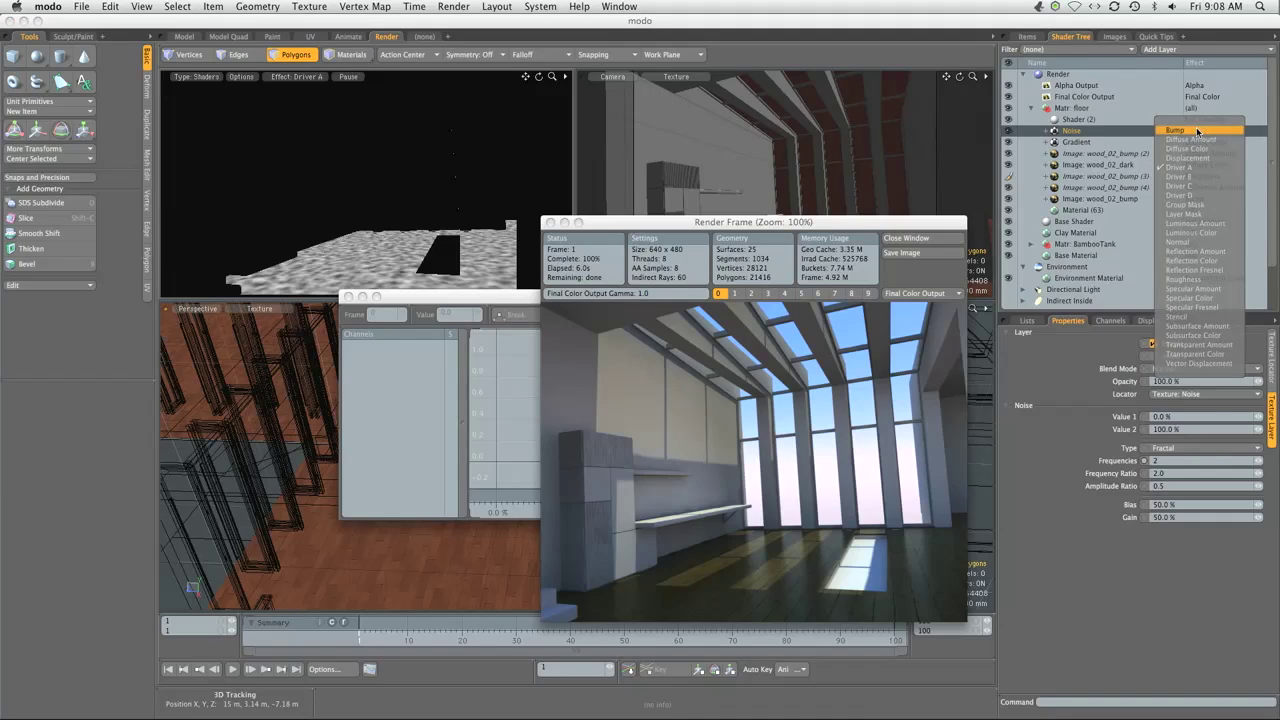
left_click(1199, 131)
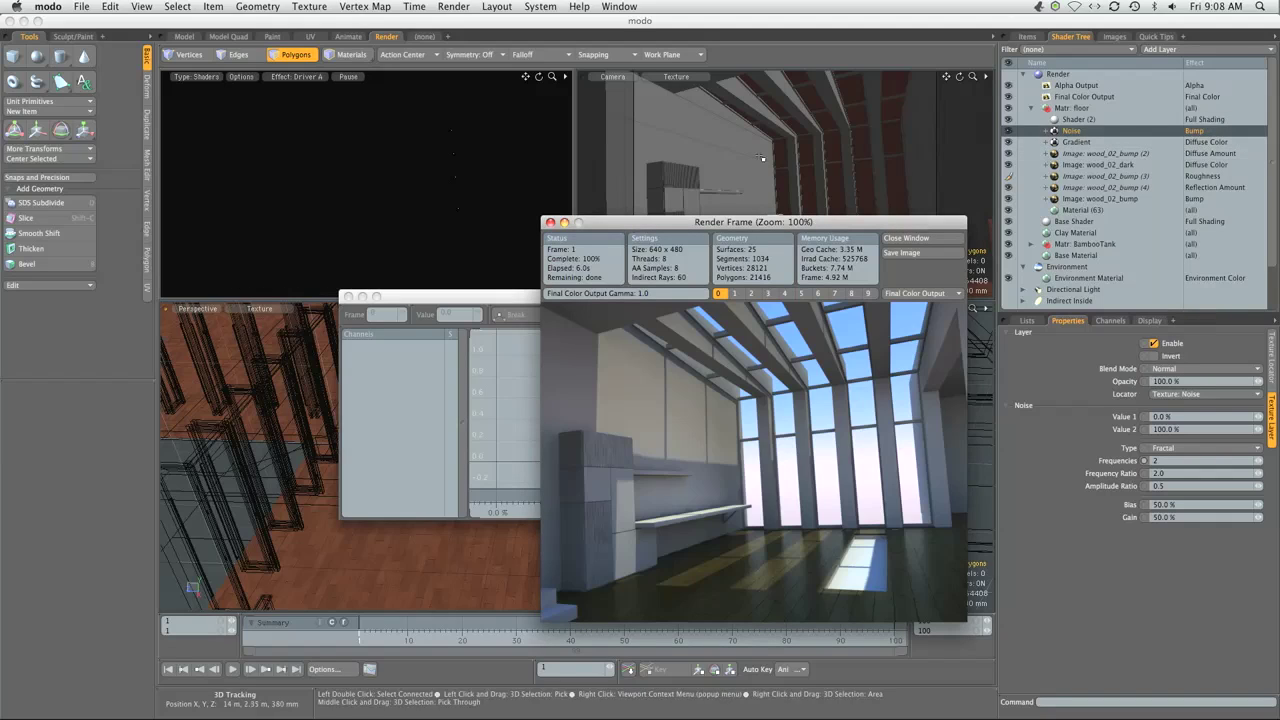
left_click(305, 80)
left_click(300, 66)
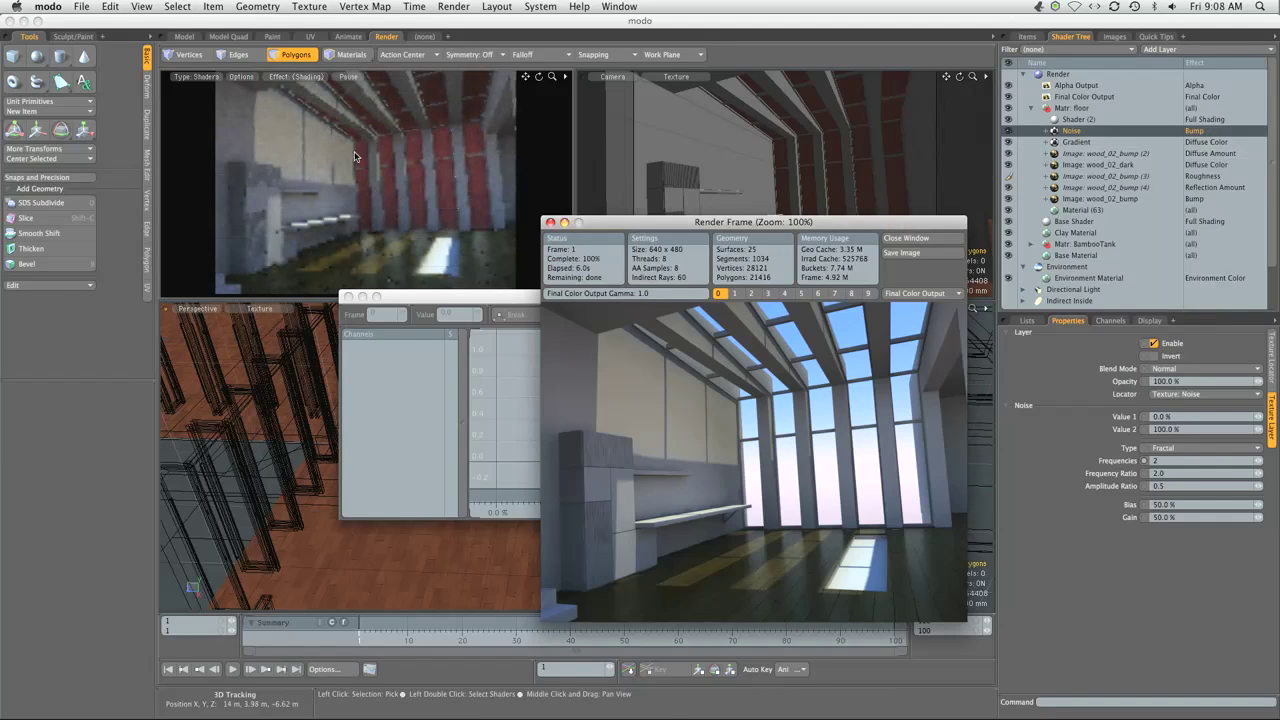
left_click(454, 8)
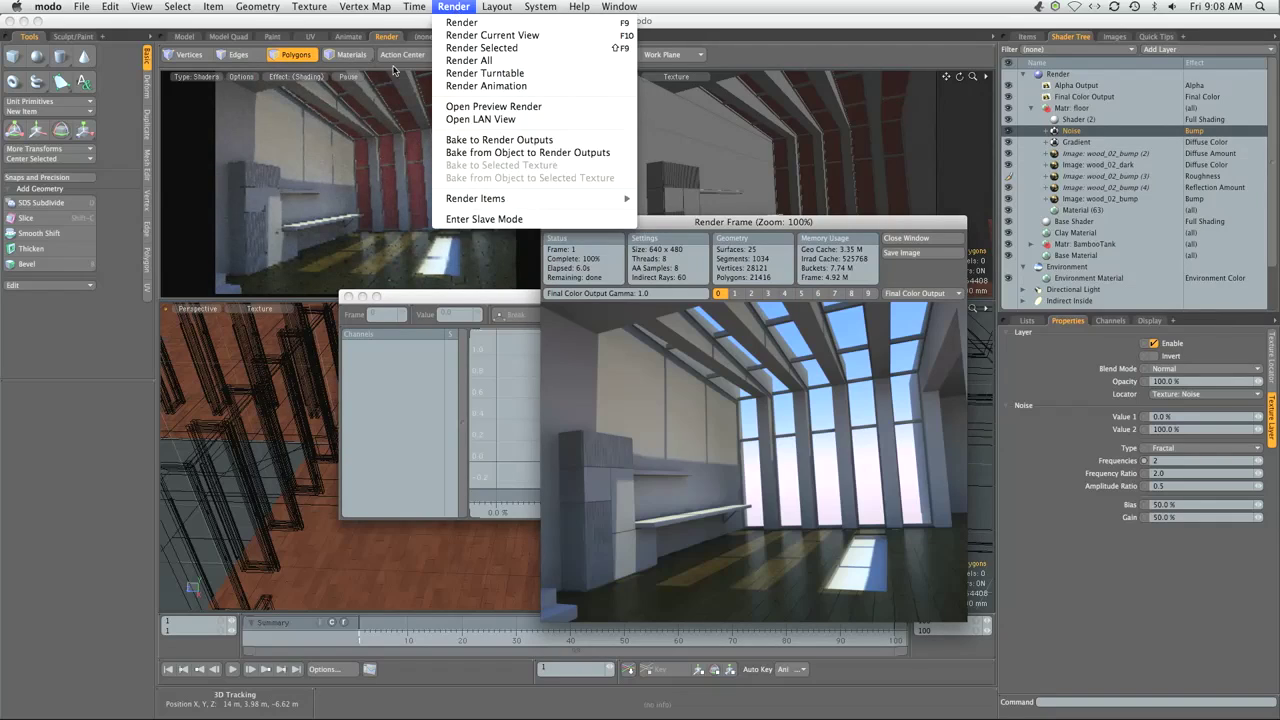
Turn off Filter on Selection so the Shader Tree lists every material, then collapse the floor material.
left_click(1030, 108)
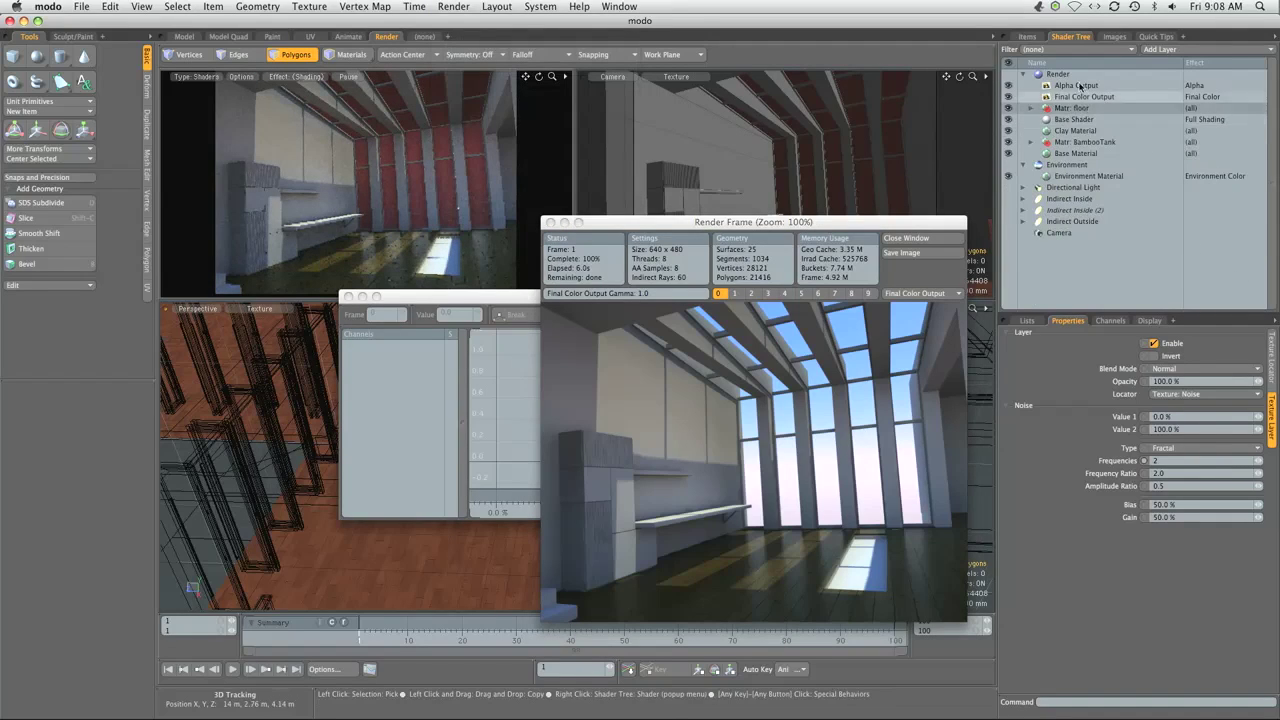
left_click(1087, 49)
left_click(1078, 106)
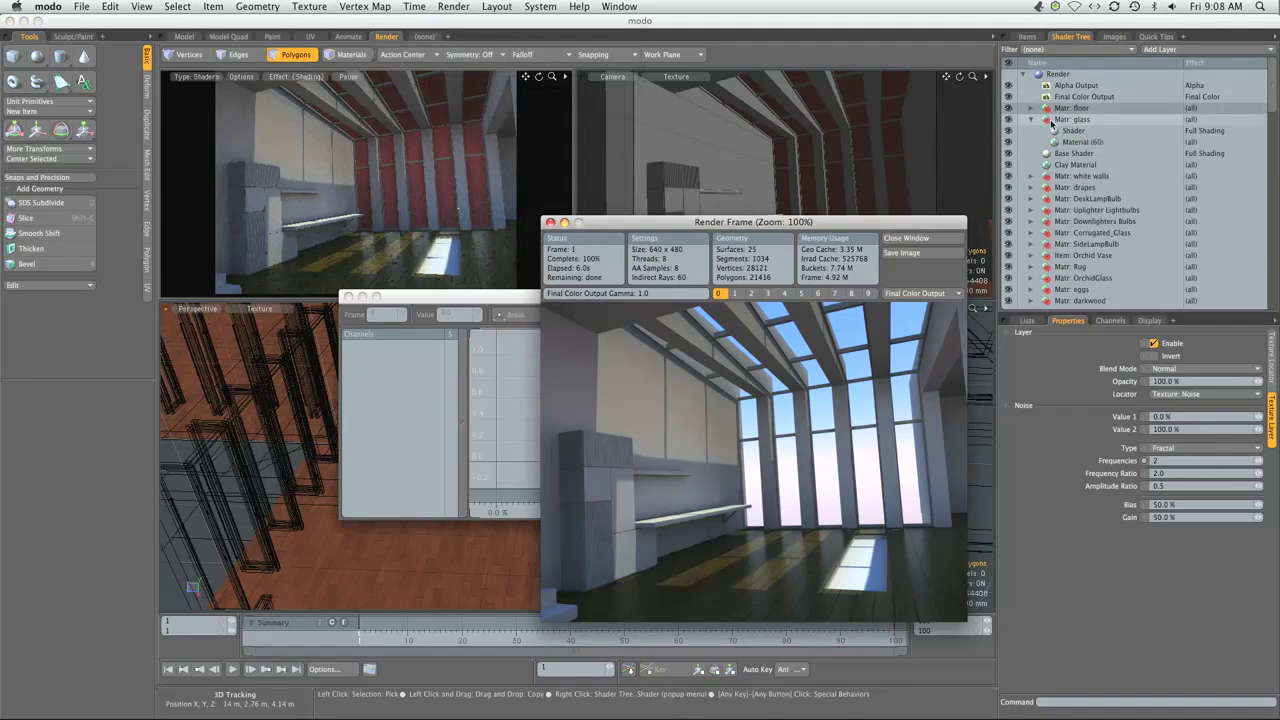
left_click(1031, 119)
left_click(1031, 108)
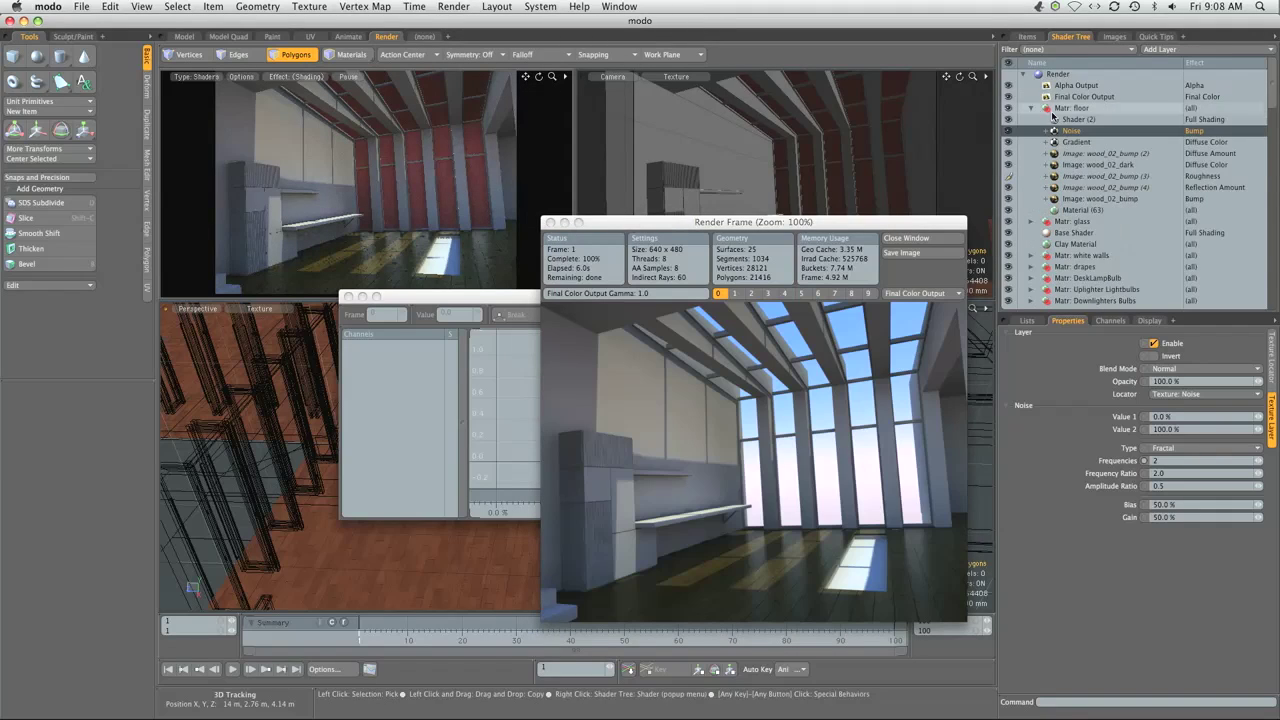
left_click(1065, 119)
left_click(1030, 108)
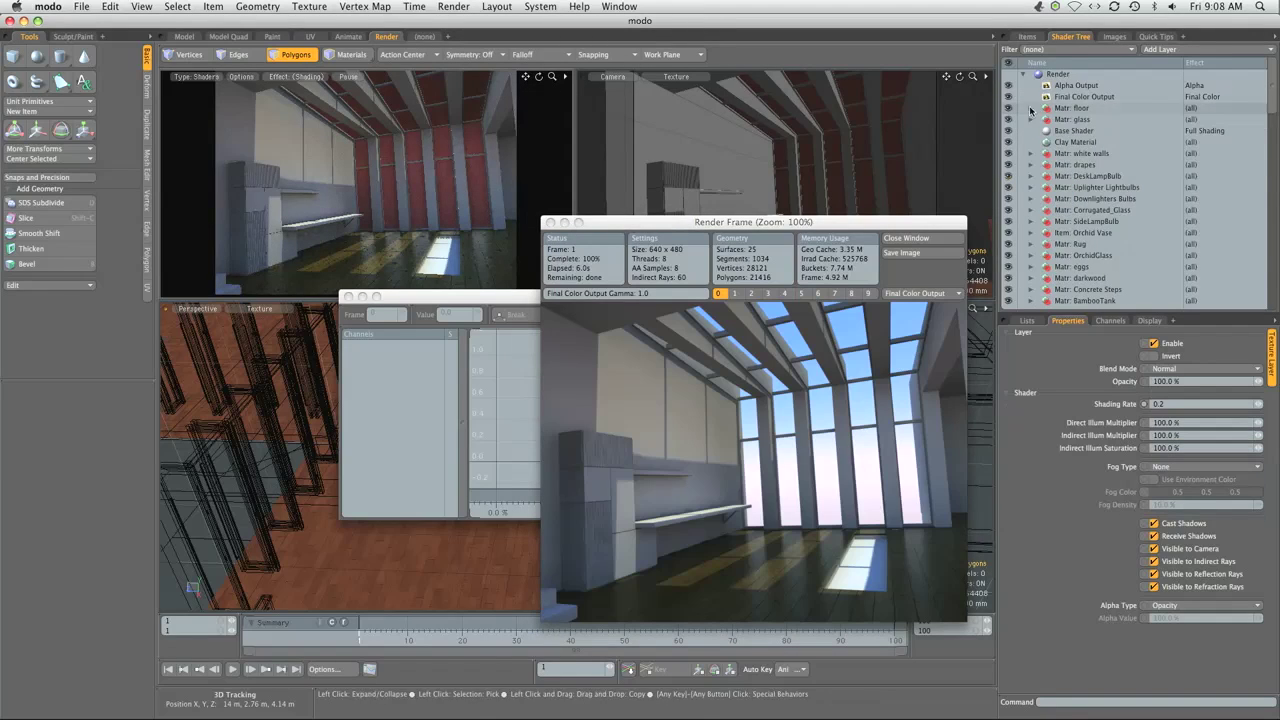
Render the room at 640 x 480 and move the Render Frame window up and left.
left_click(453, 6)
left_click(465, 26)
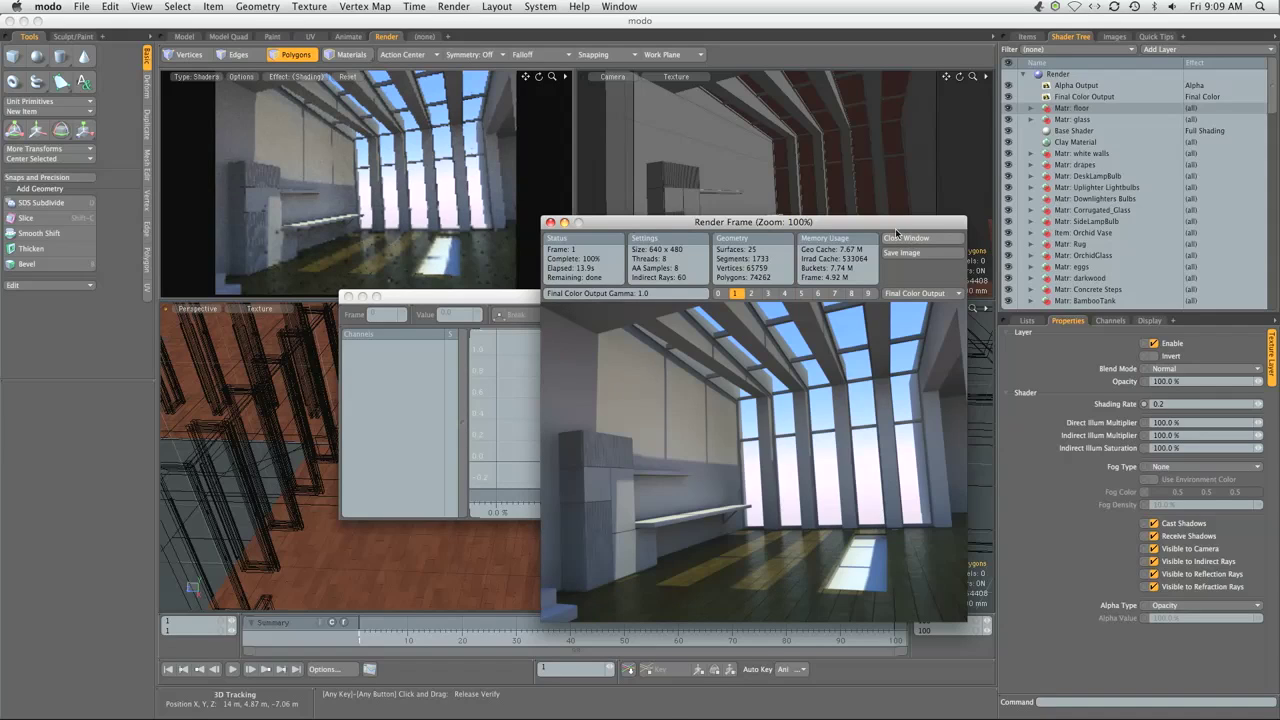
left_click_drag(897, 224, 793, 198)
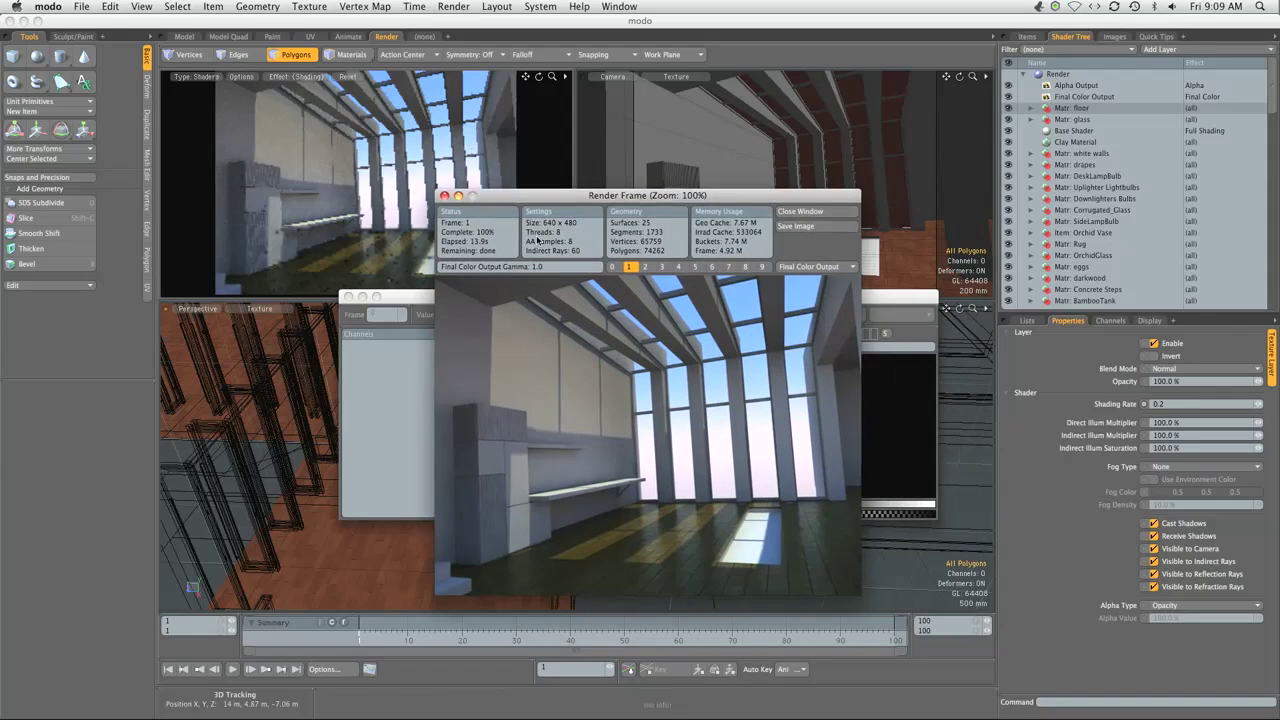
left_click(87, 5)
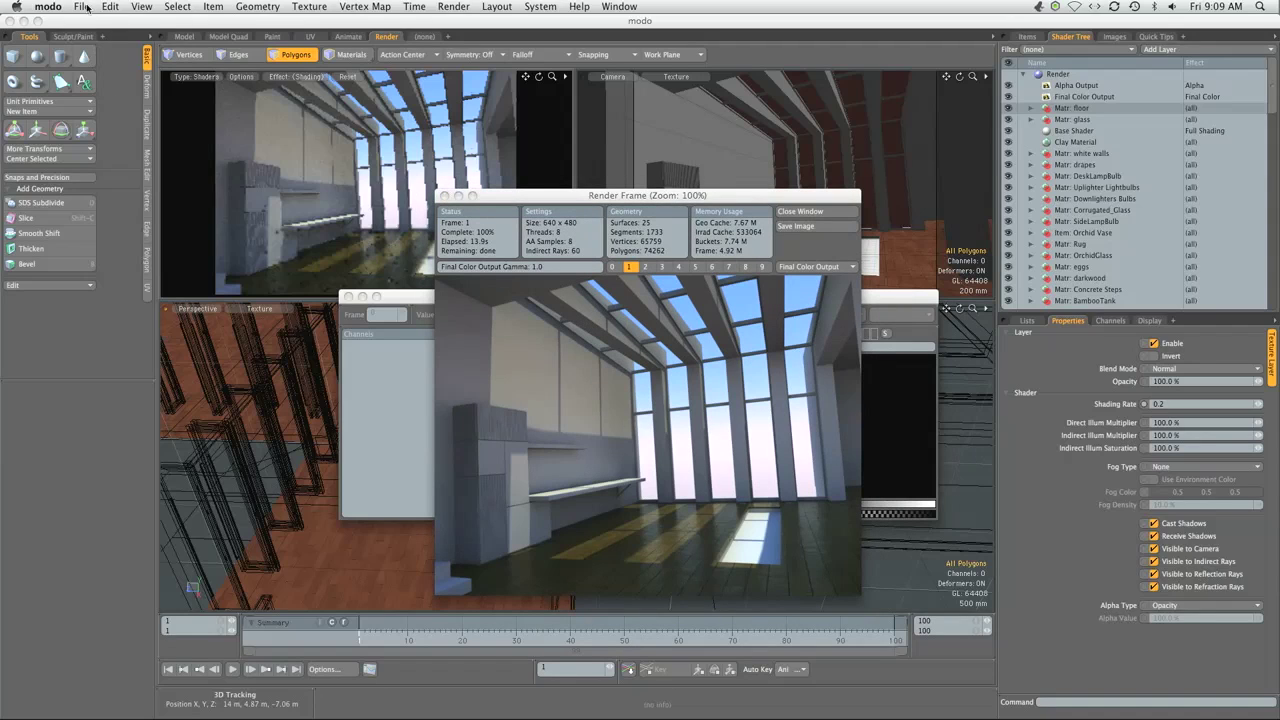
Save the scene as Shot_WoodenFloor.lxo in the Architectural_Series folder.
left_click(87, 7)
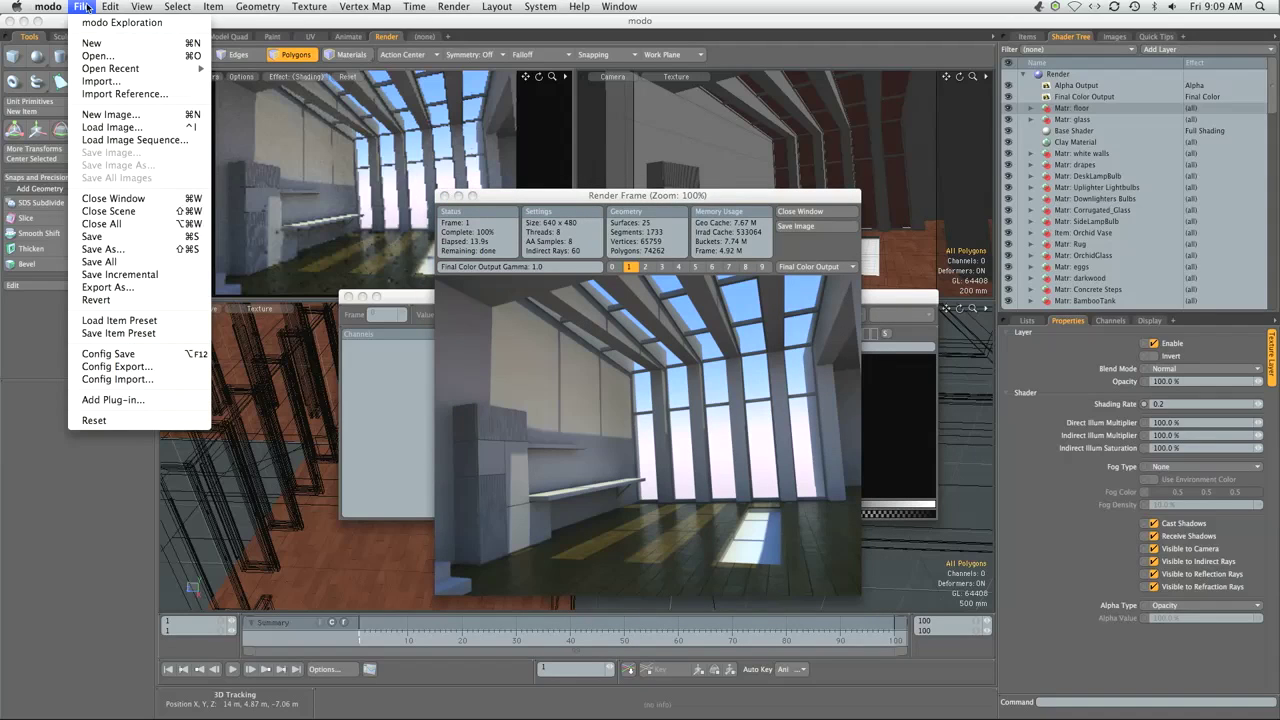
left_click(119, 249)
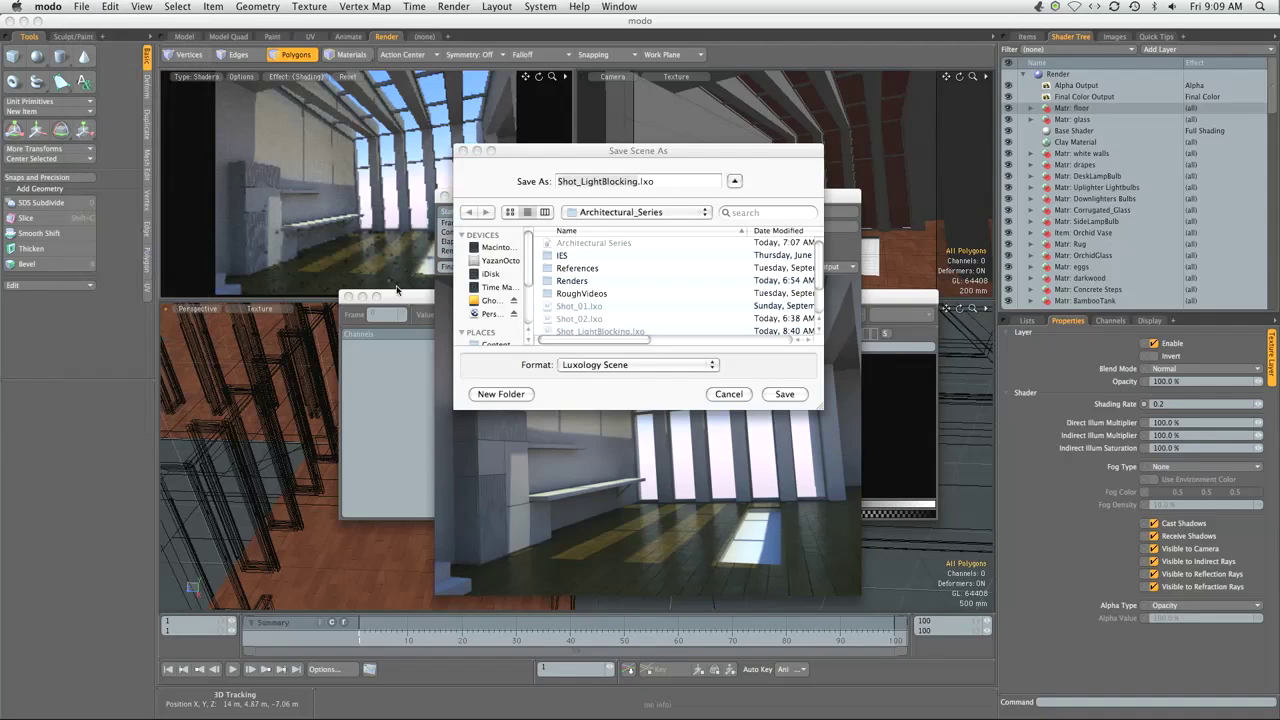
left_click(636, 182)
left_click(638, 183)
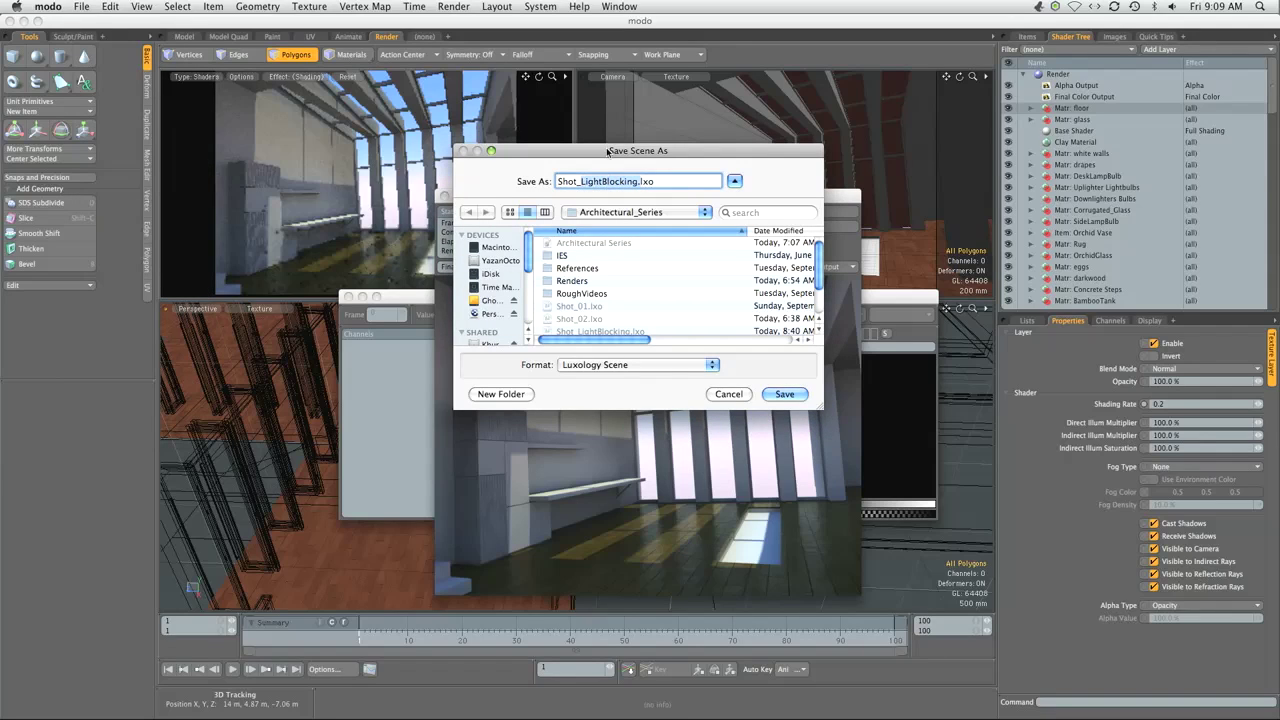
type("WoodenFloor")
key("Return")
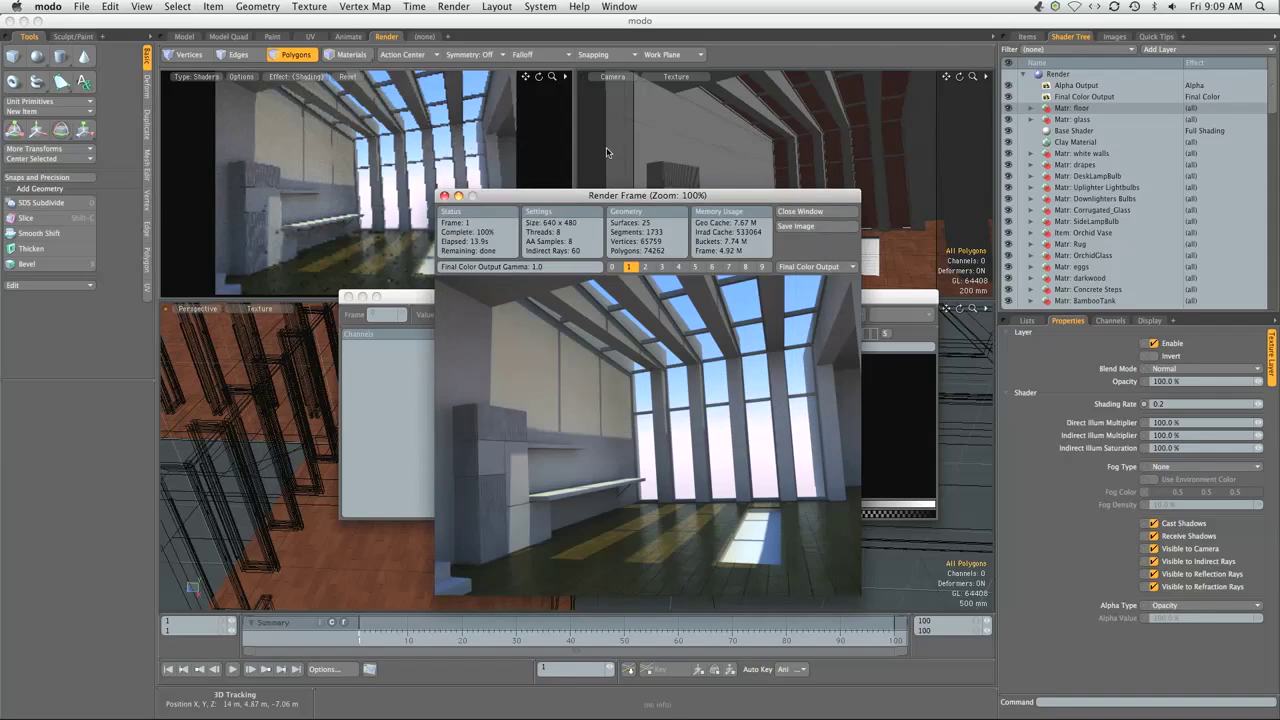